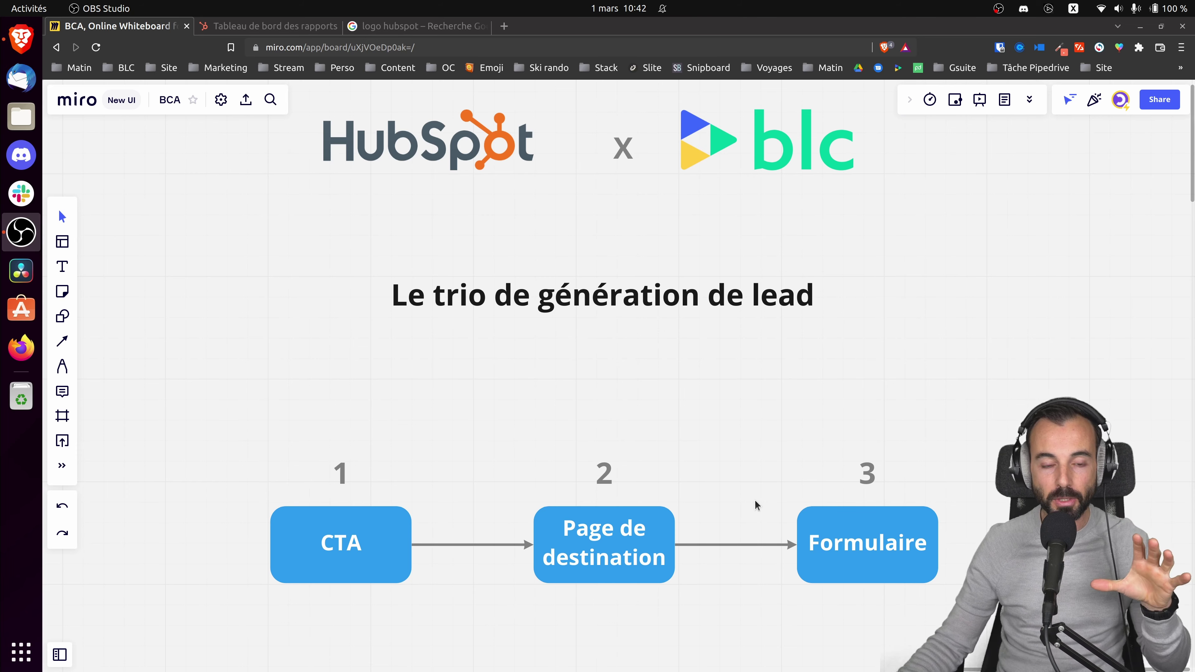
- Open the blc-conseil.com website in a new browser tab
click(504, 27)
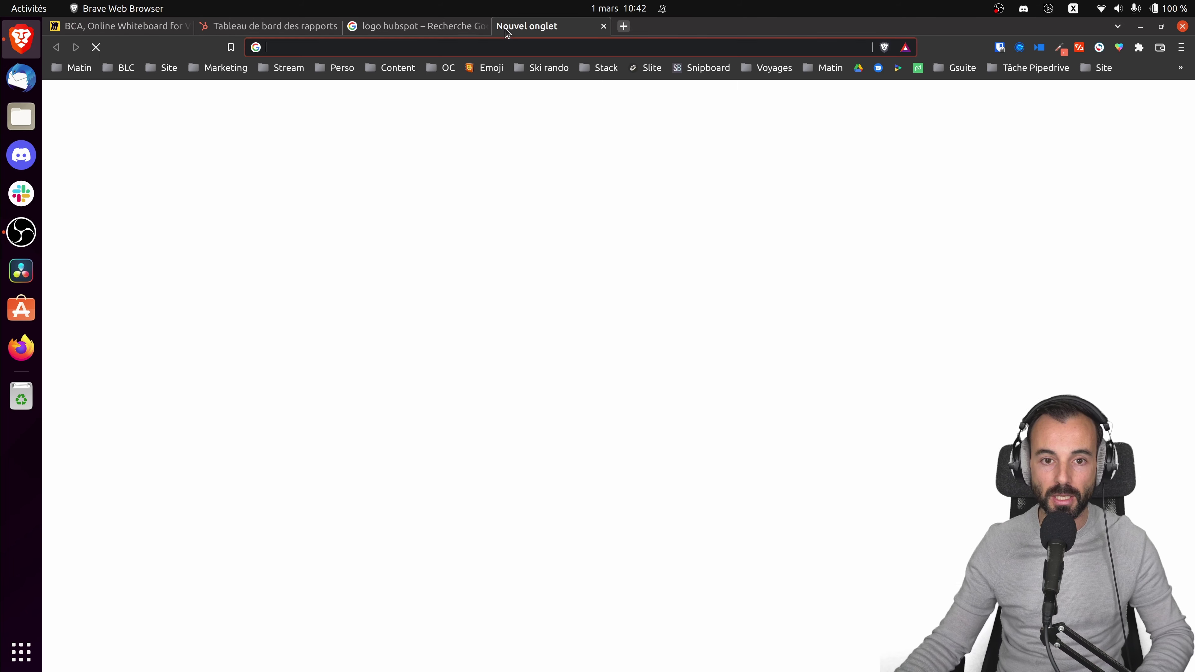
text(blc)
key(Return)
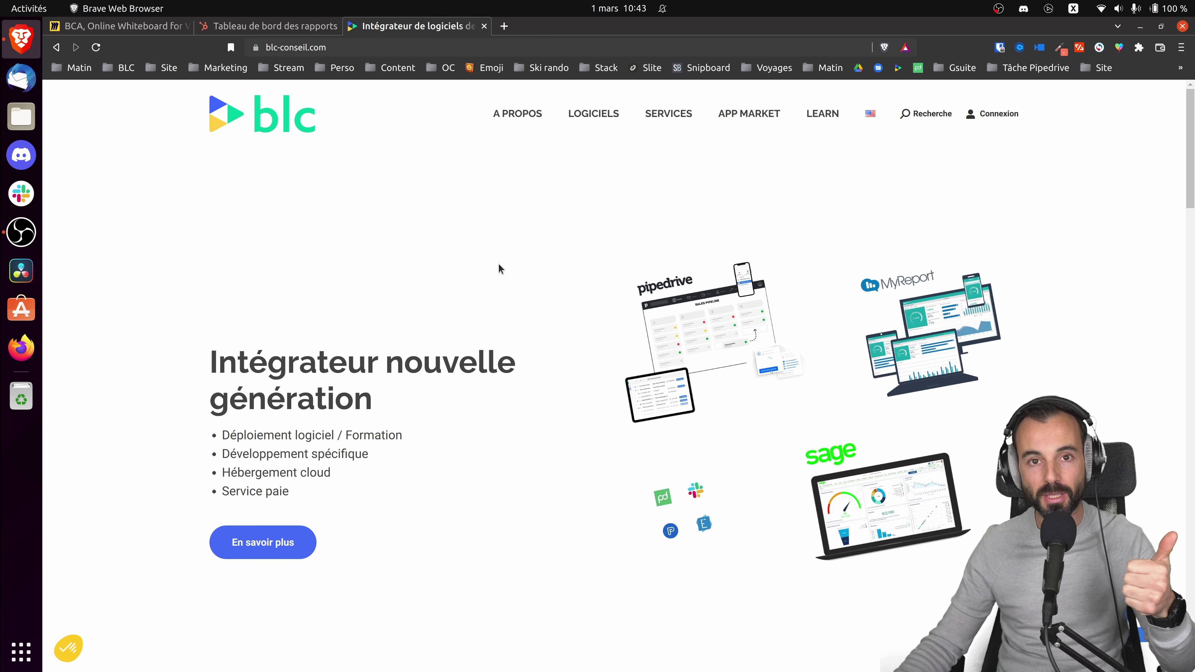
- Check the HubSpot dashboard and the Miro whiteboard, and look through the BLC homepage's partner logos, services and client references
click(257, 25)
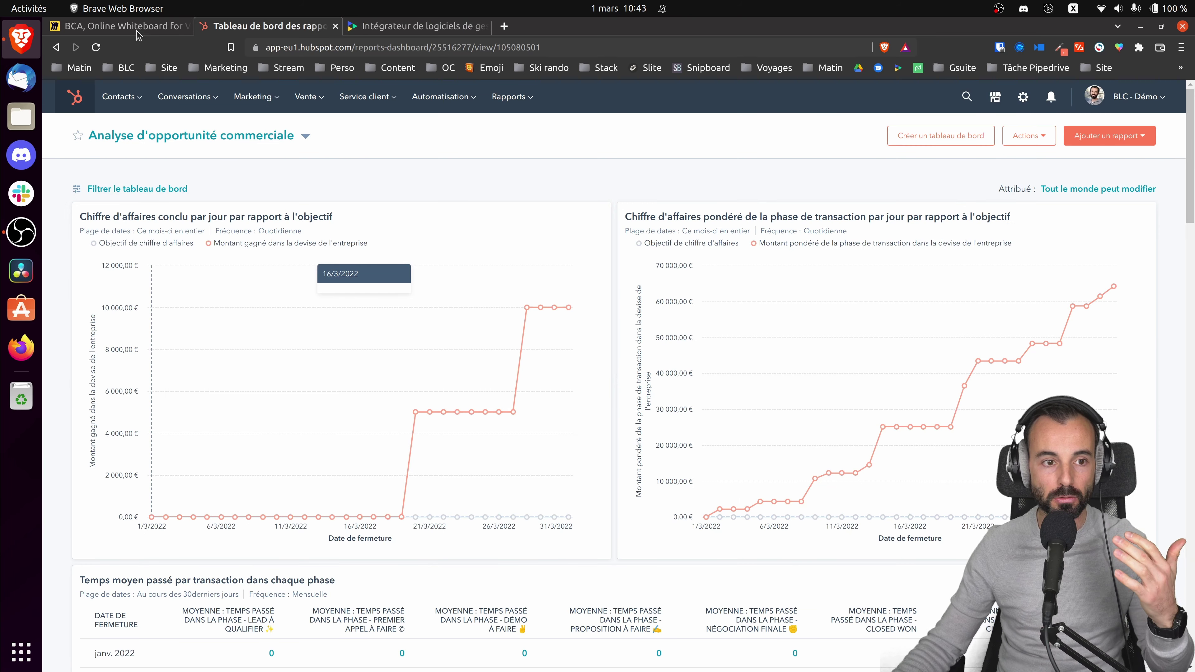
key(ctrl+shift+Tab)
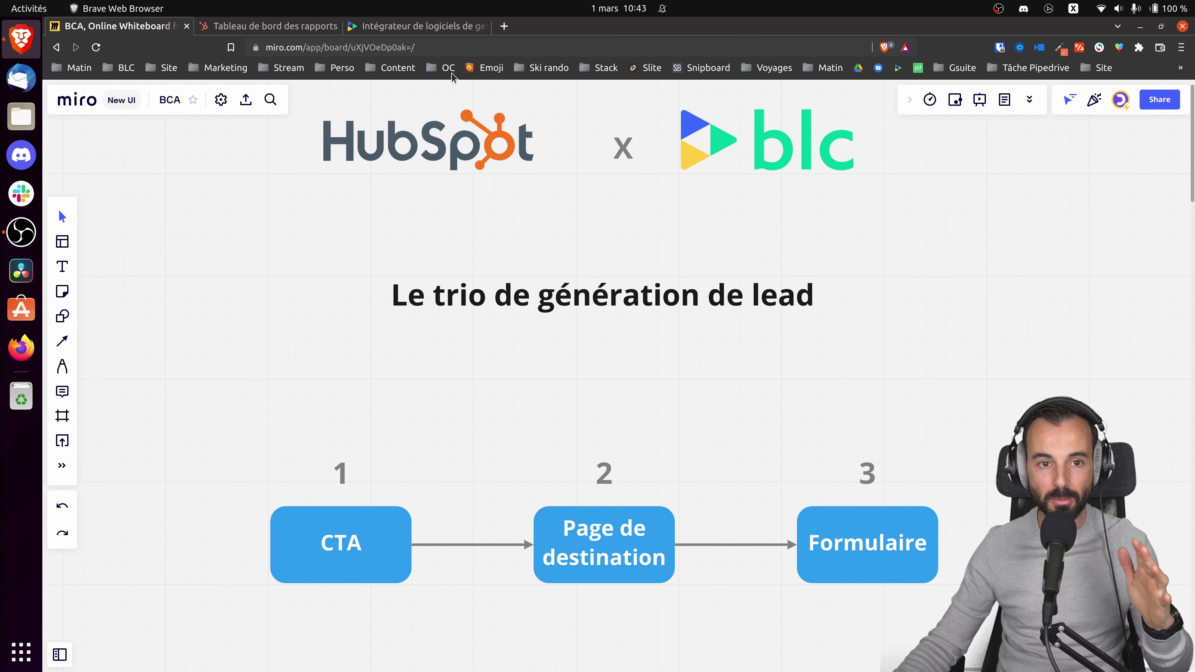
click(426, 26)
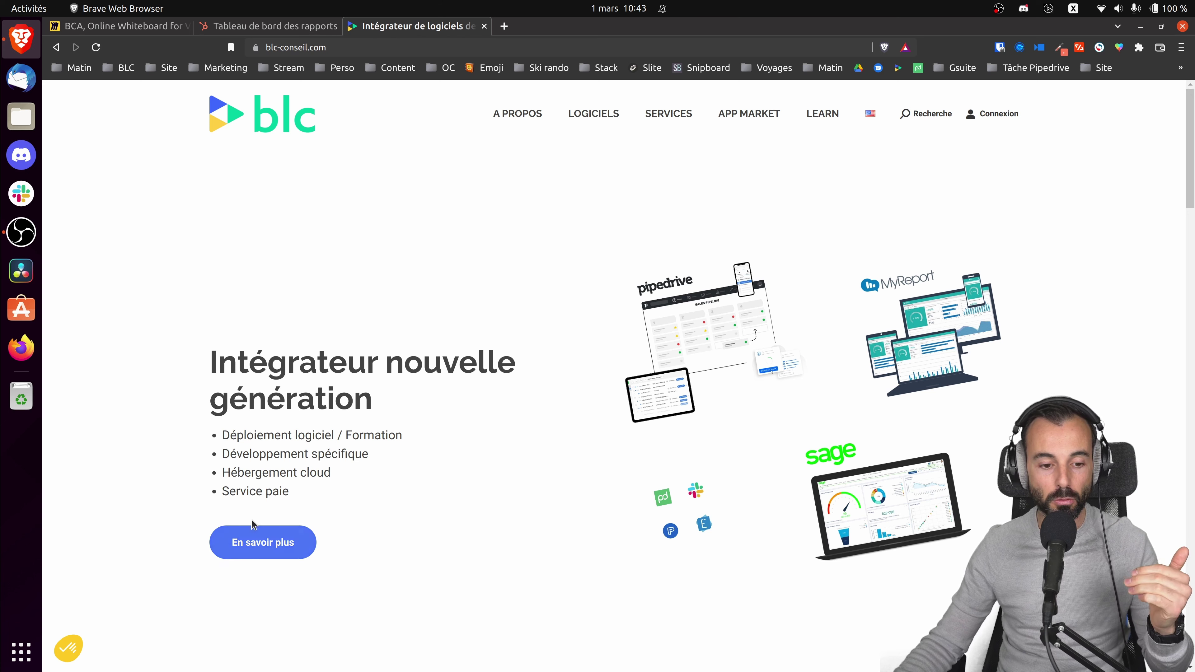
scroll(457, 518, down, 4)
scroll(459, 523, down, 3)
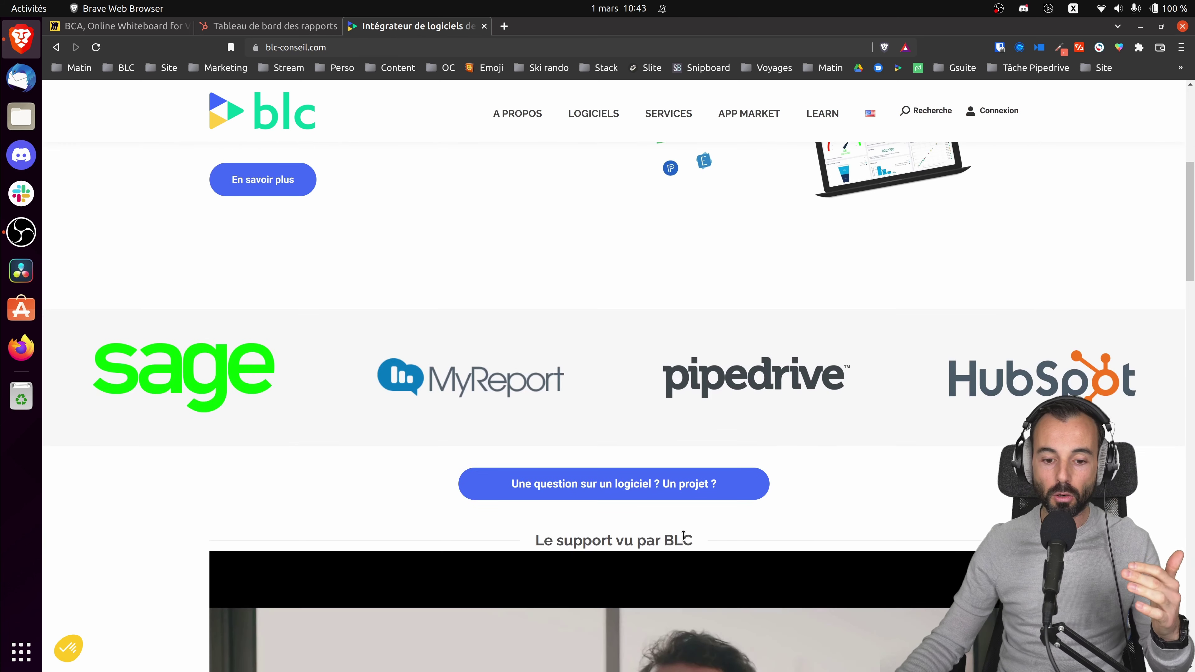
scroll(612, 518, down, 8)
scroll(615, 530, down, 10)
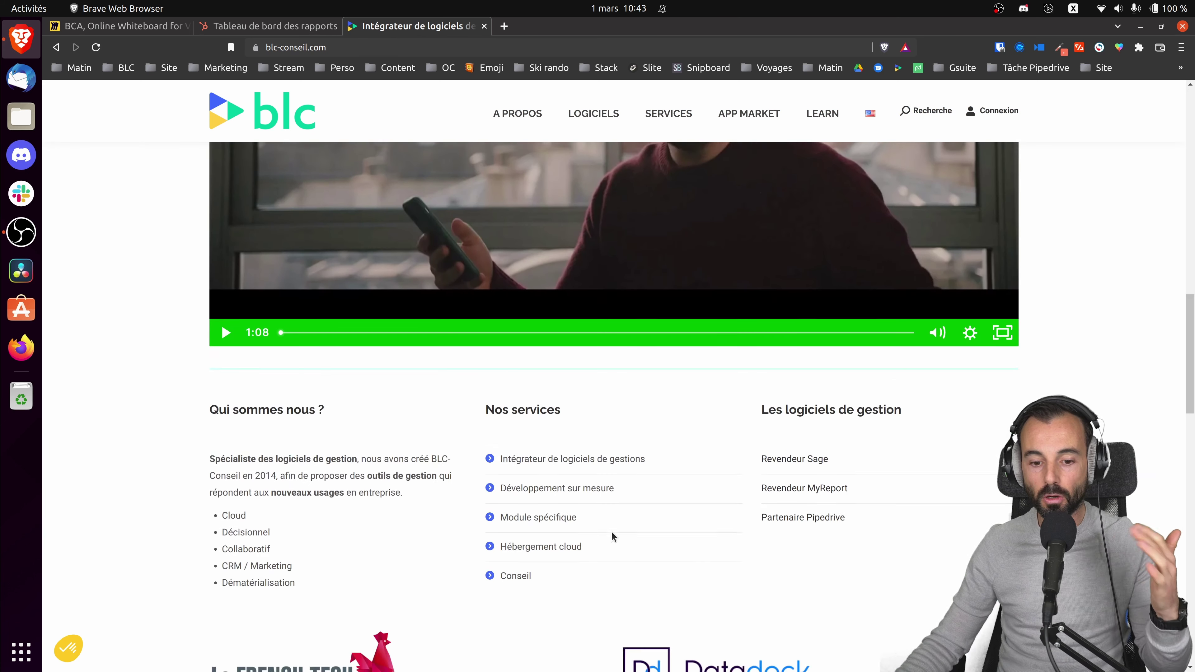
scroll(610, 546, down, 12)
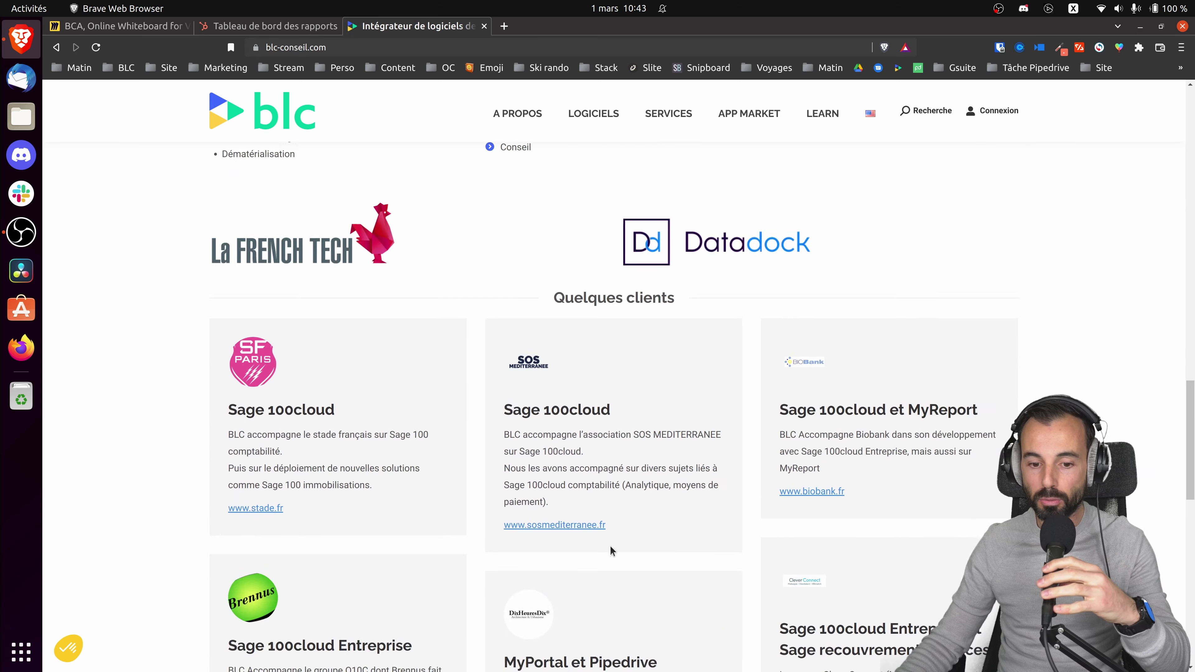
scroll(622, 517, up, 20)
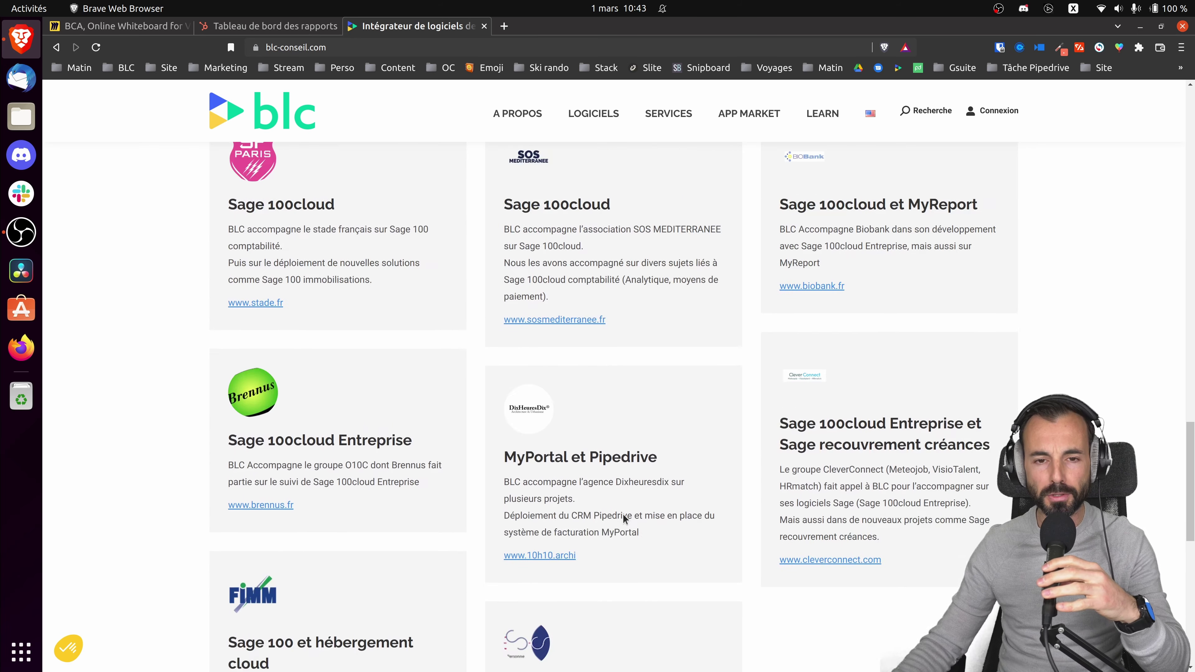
scroll(622, 511, up, 4)
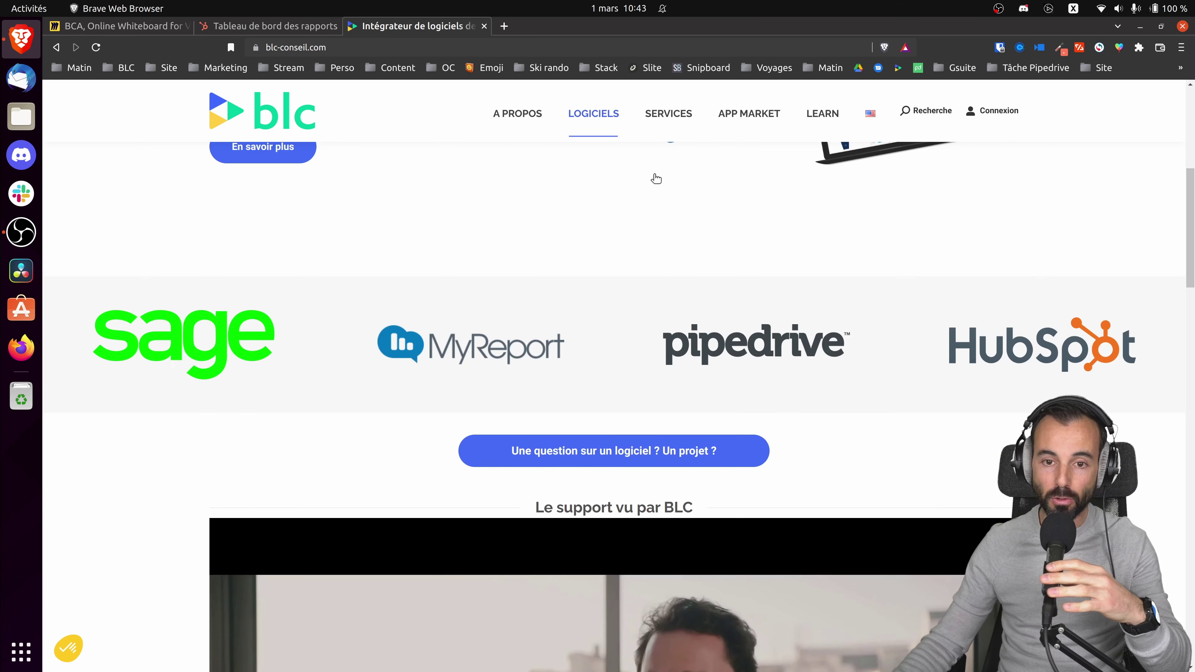
- Open the "La FCTU" article from the BLC blog and go to its "En savoir plus" call-to-action
mouse_move(823, 115)
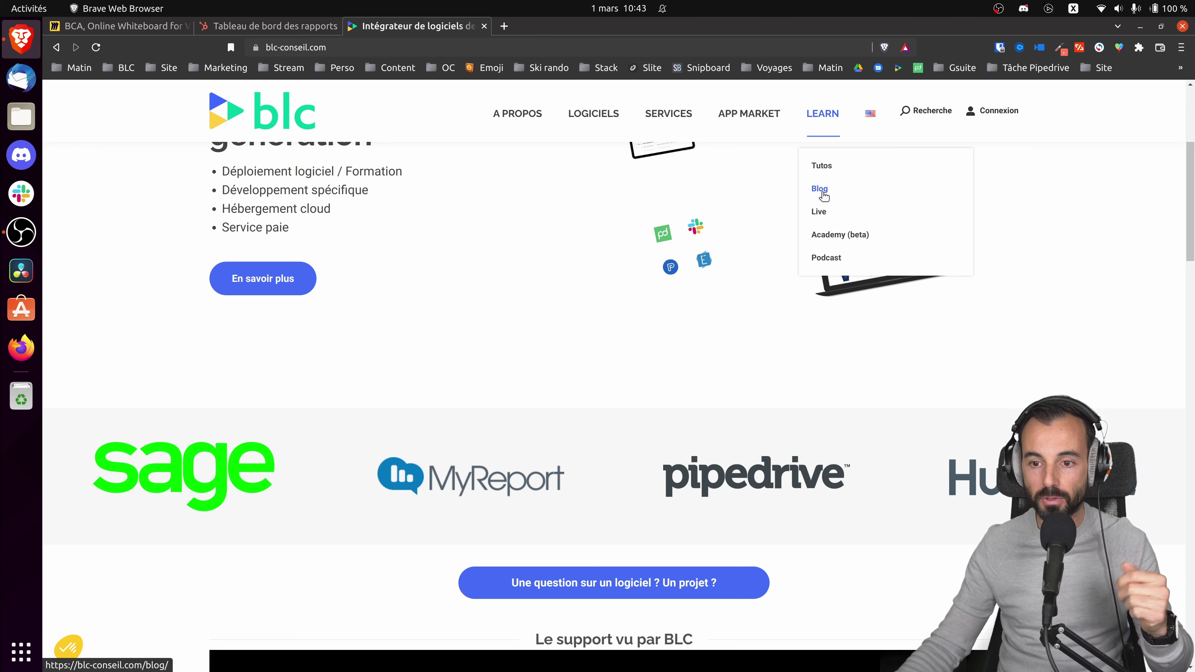
click(822, 192)
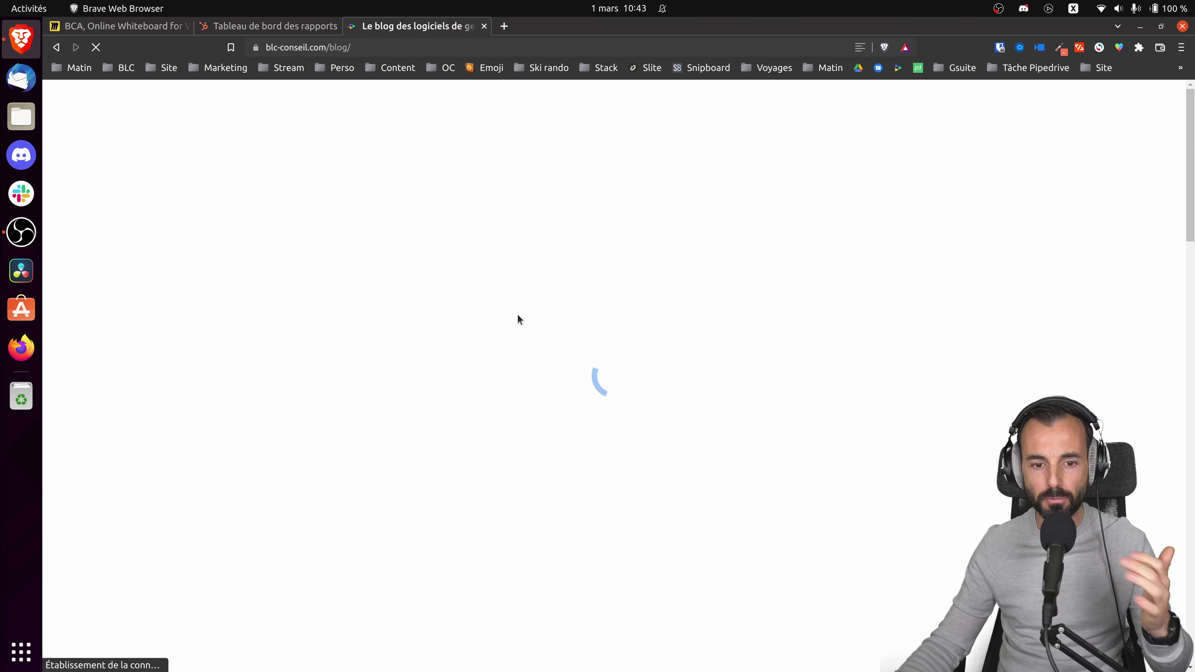
click(242, 443)
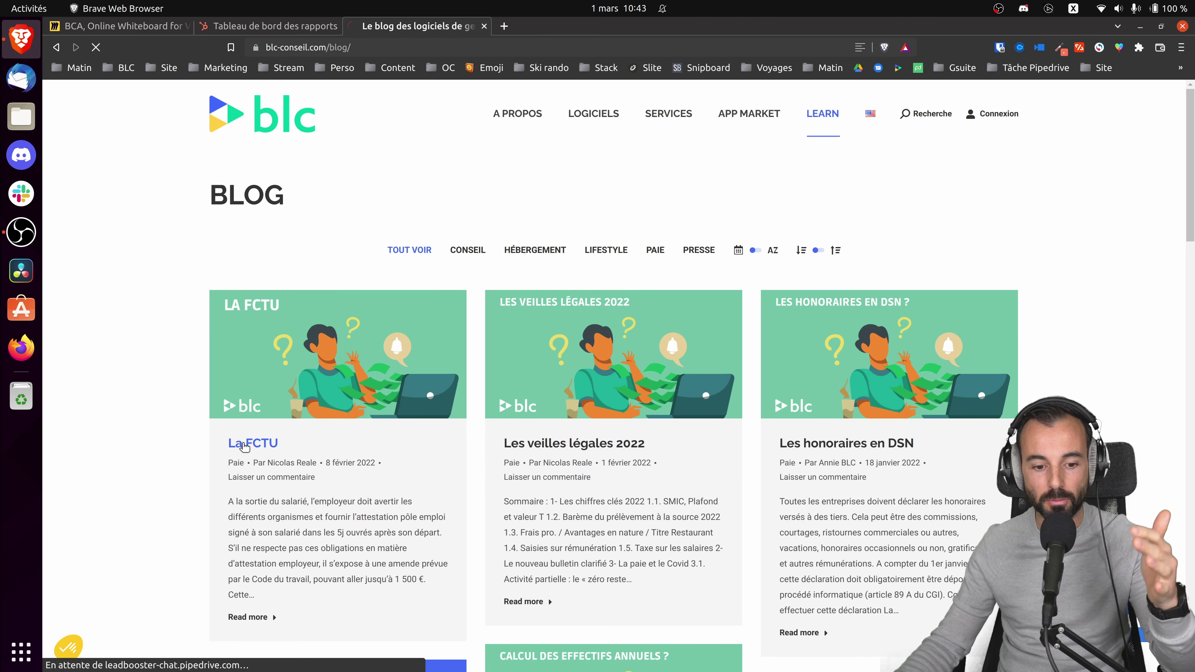
scroll(361, 450, down, 8)
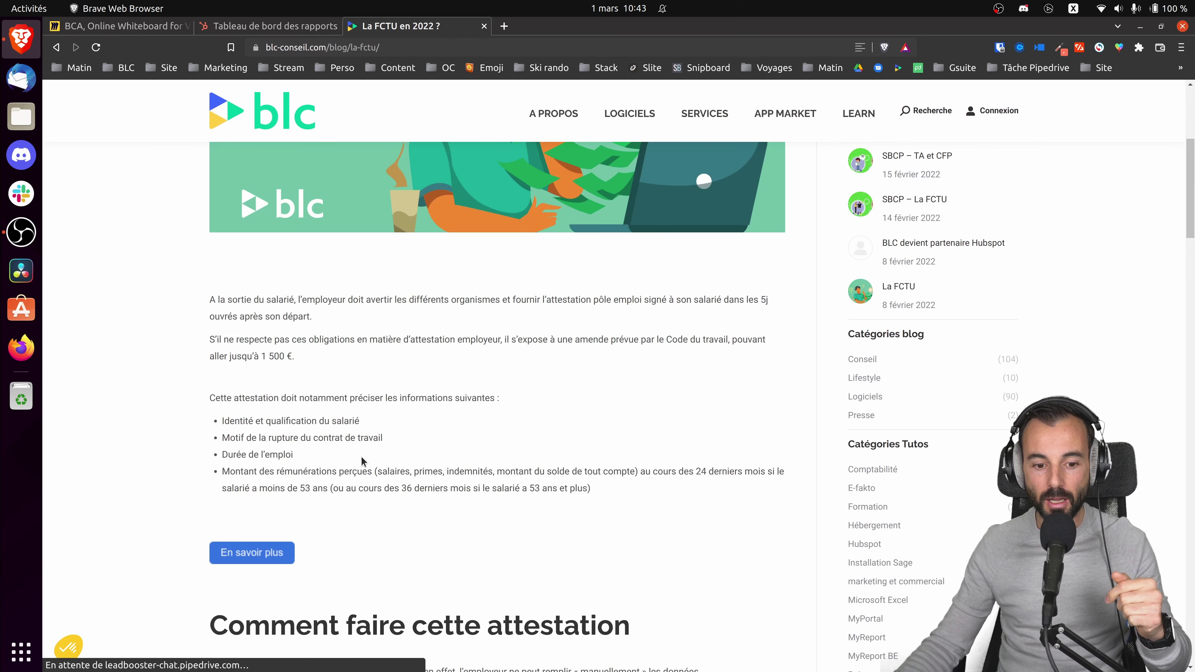
scroll(318, 448, down, 2)
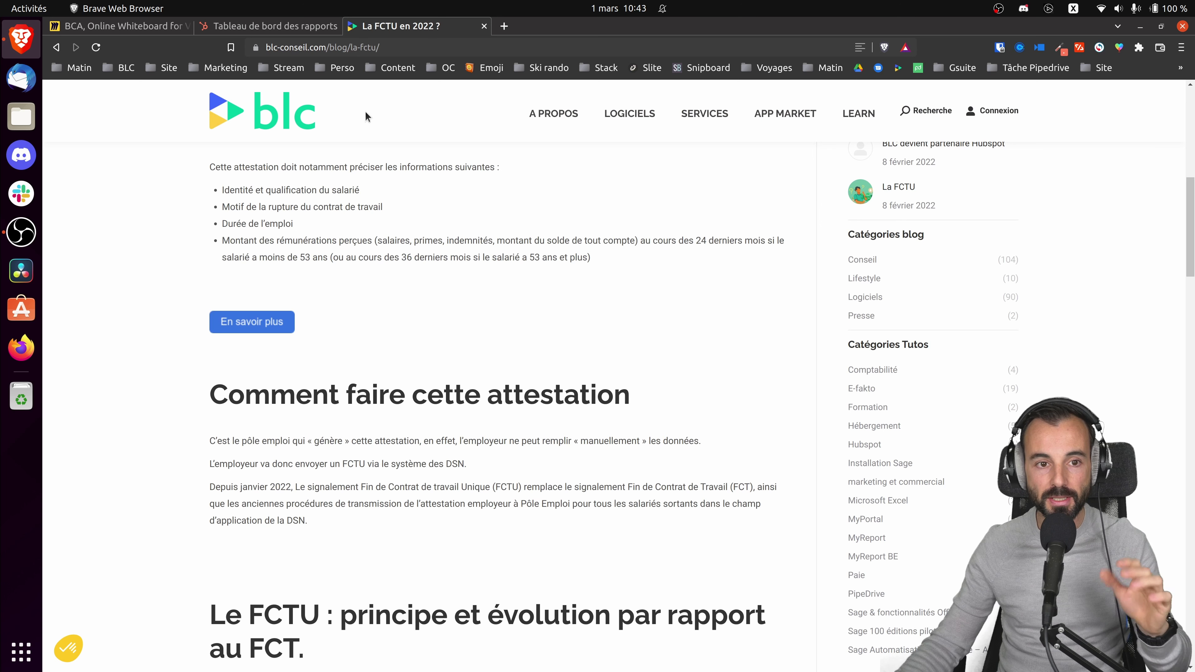
- Revisit the lead-generation whiteboard, and follow the La FCTU article's "En savoir plus" call-to-action to examine the contact form page
click(275, 26)
click(120, 26)
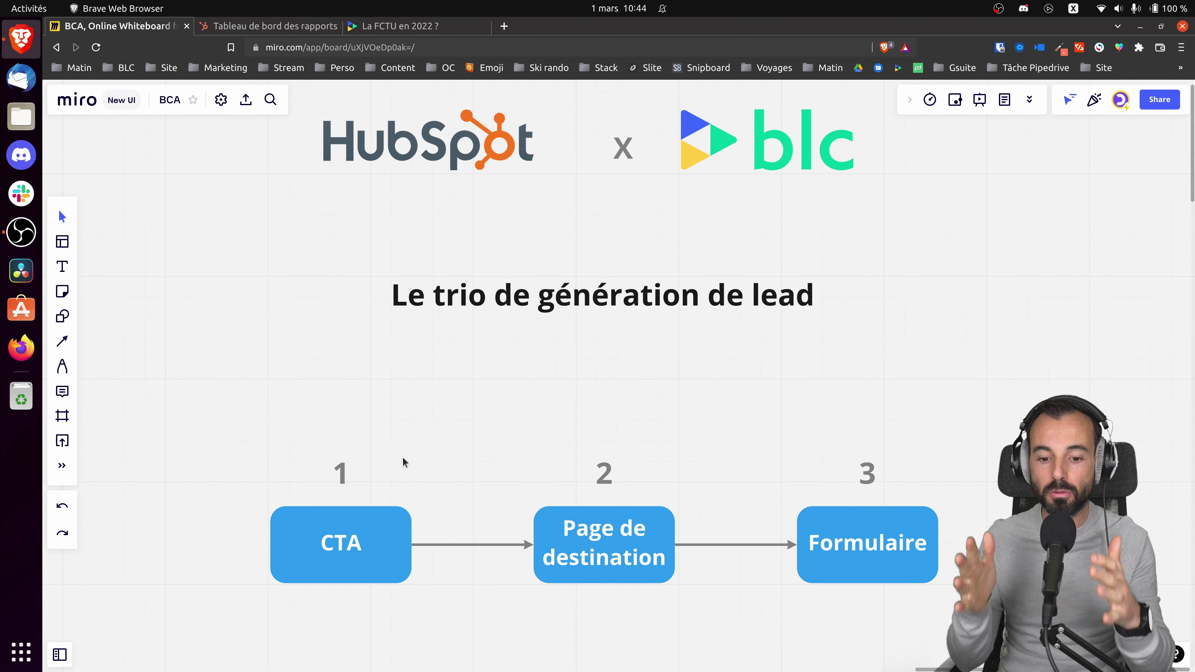
click(428, 26)
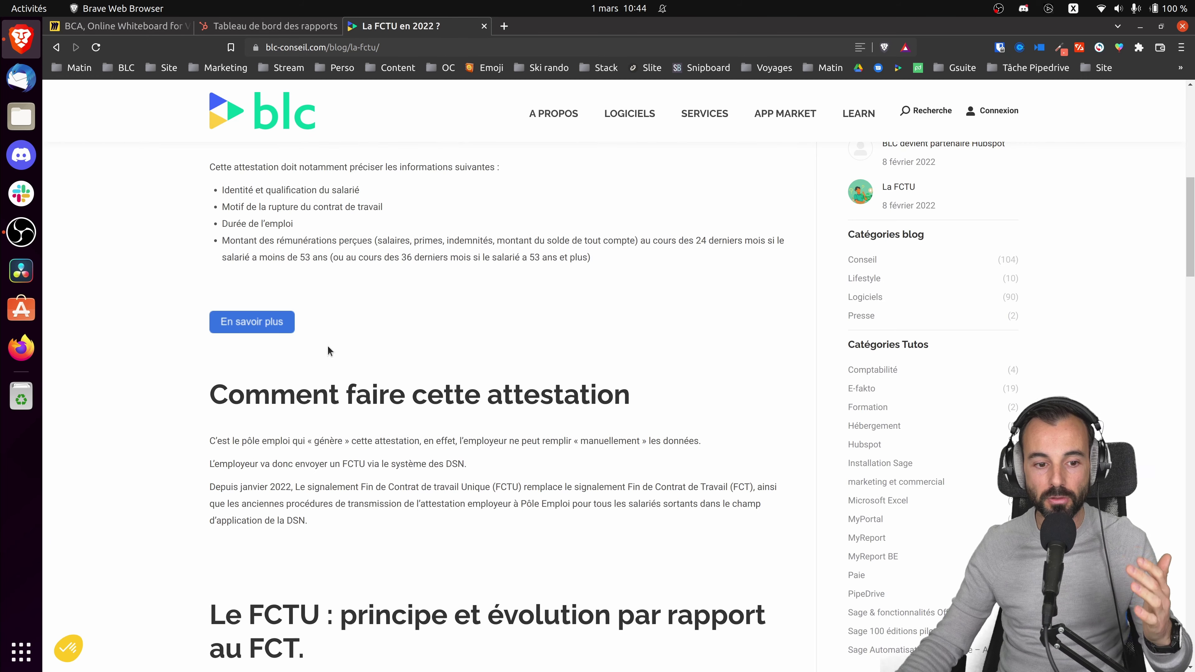
scroll(328, 351, up, 4)
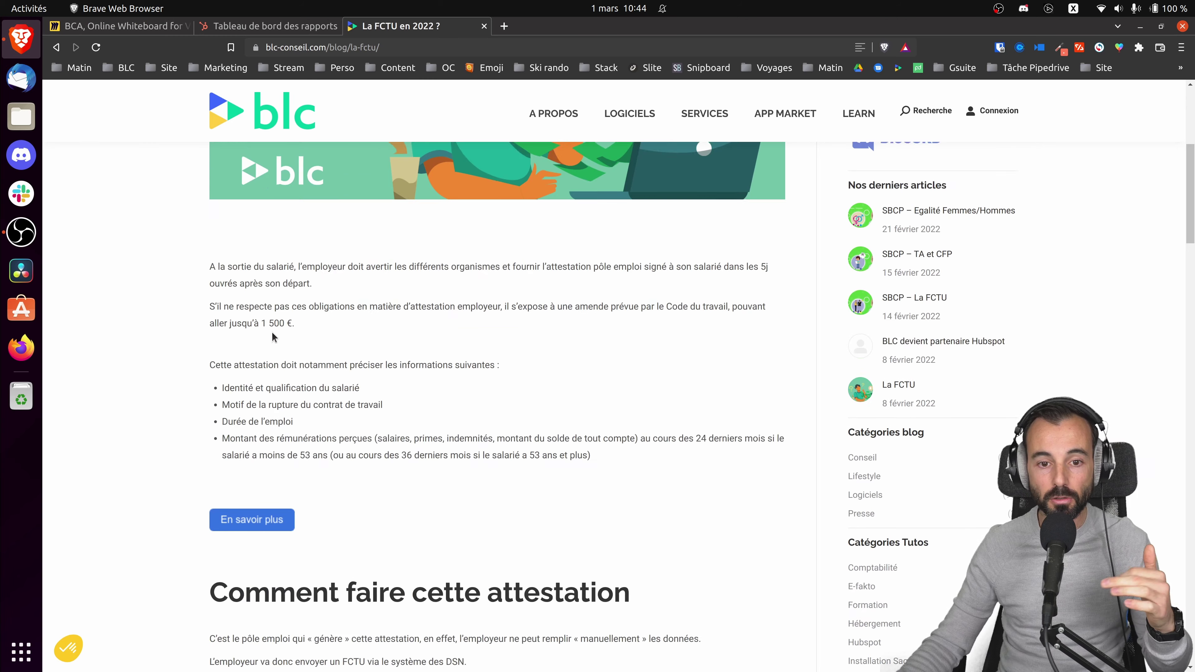
scroll(273, 336, down, 3)
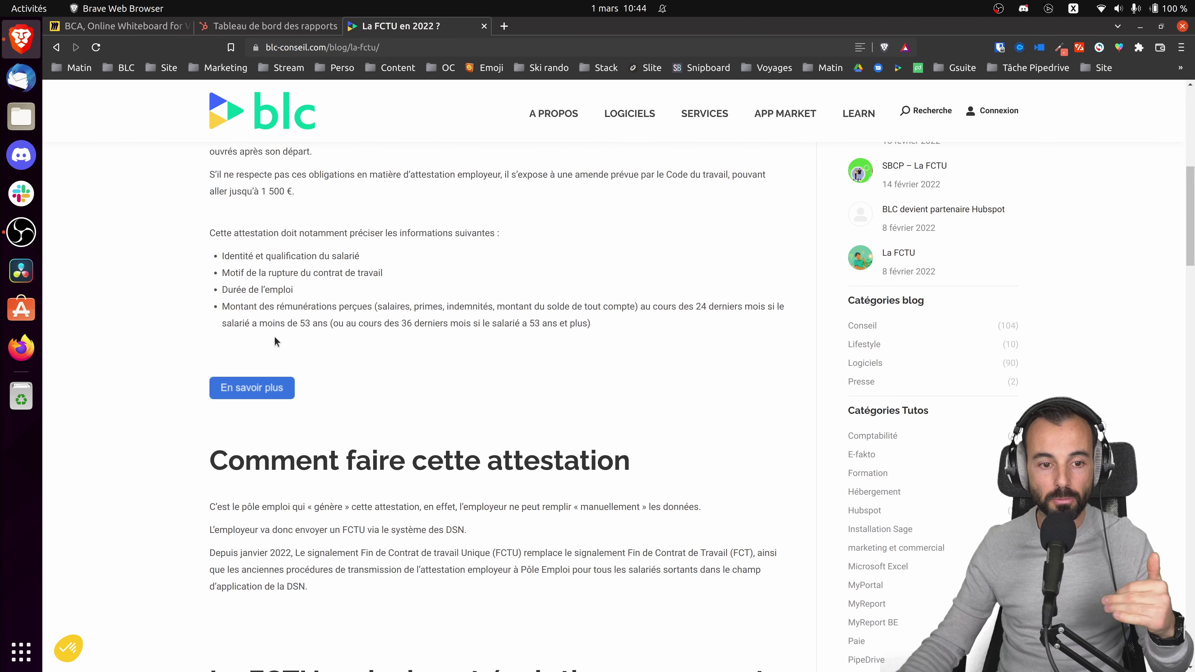
click(254, 395)
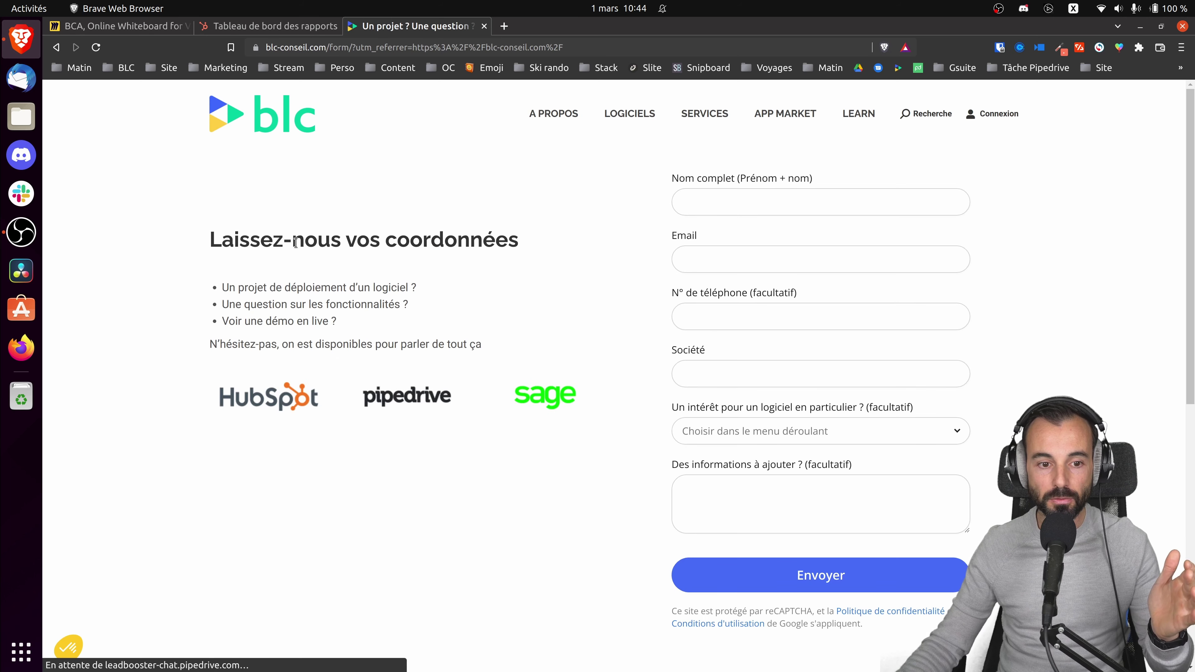
scroll(428, 386, down, 5)
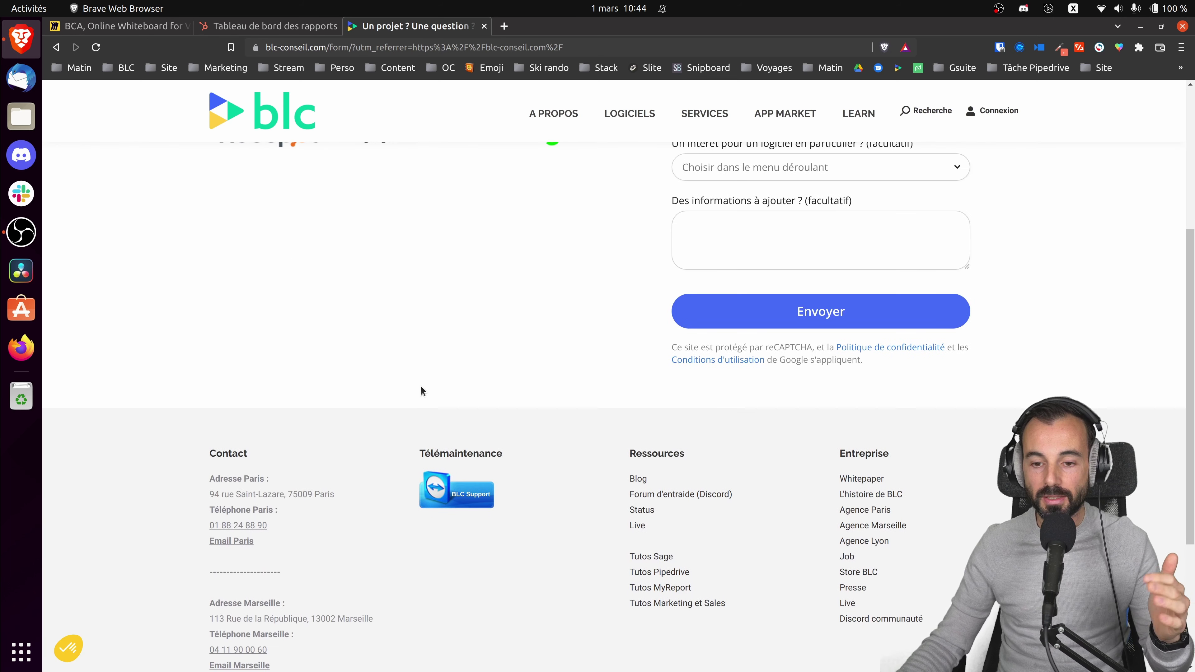
scroll(420, 386, up, 5)
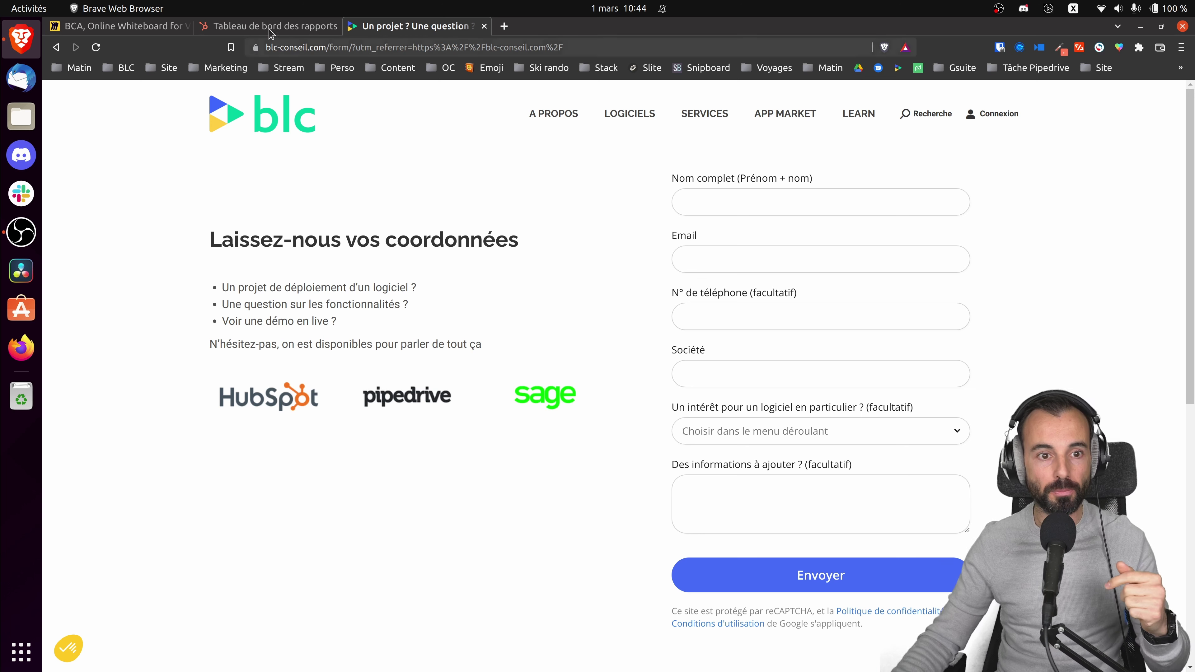
- Close the HubSpot dashboard tab and go back from the contact form page to the La FCTU article
key(ctrl+Page_Up)
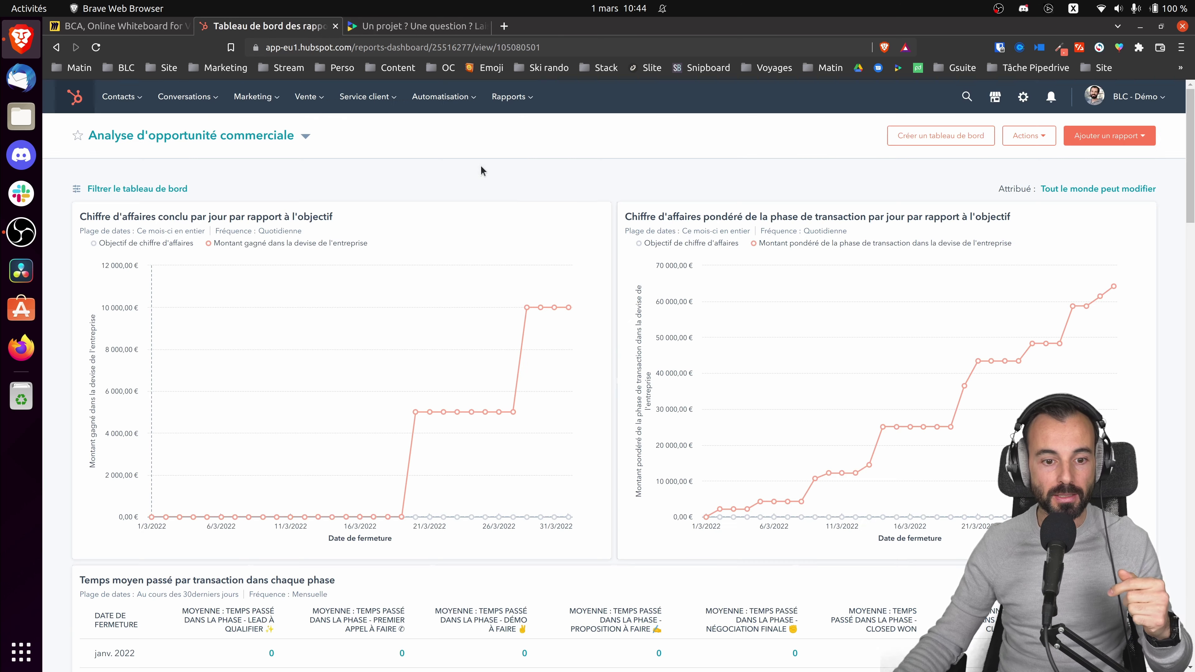
middle_click(262, 28)
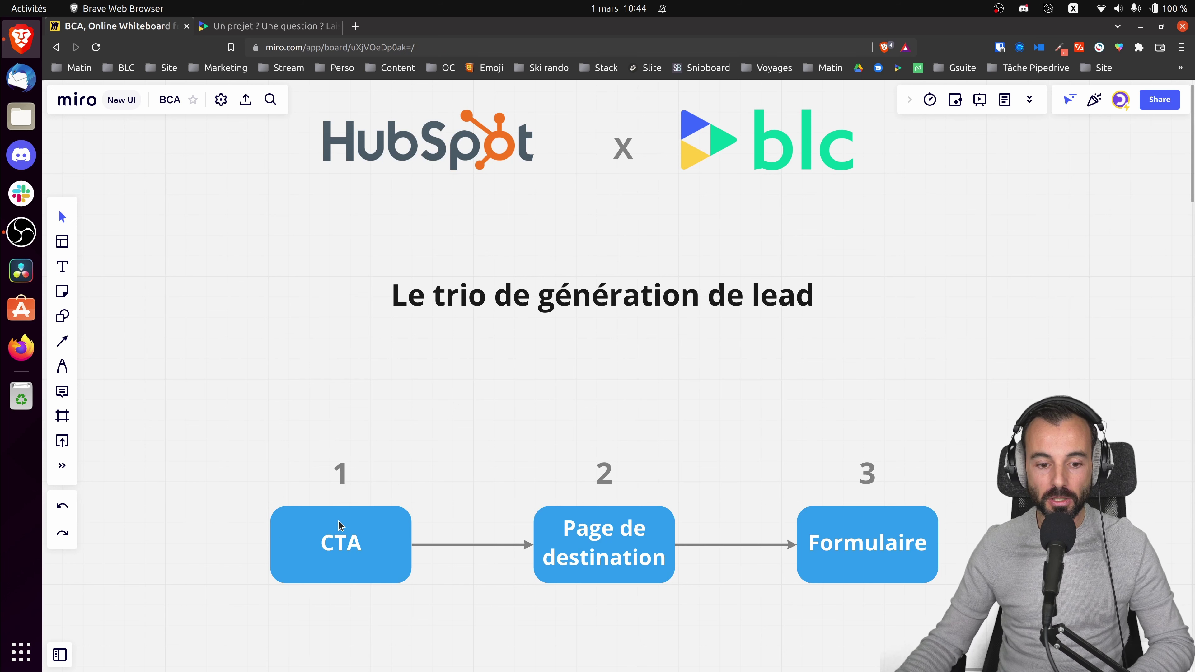
key(ctrl+Page_Down)
click(57, 47)
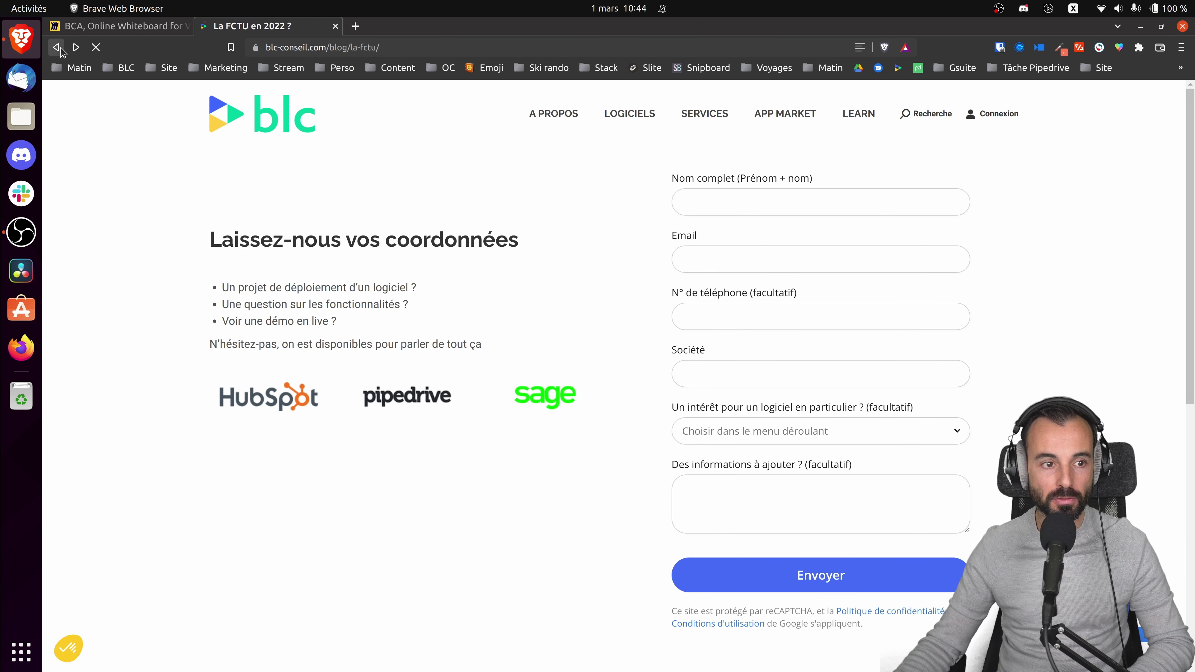
- Review the La FCTU article from its title to the "En savoir plus" call-to-action, and open the linked contact form page
scroll(414, 341, up, 10)
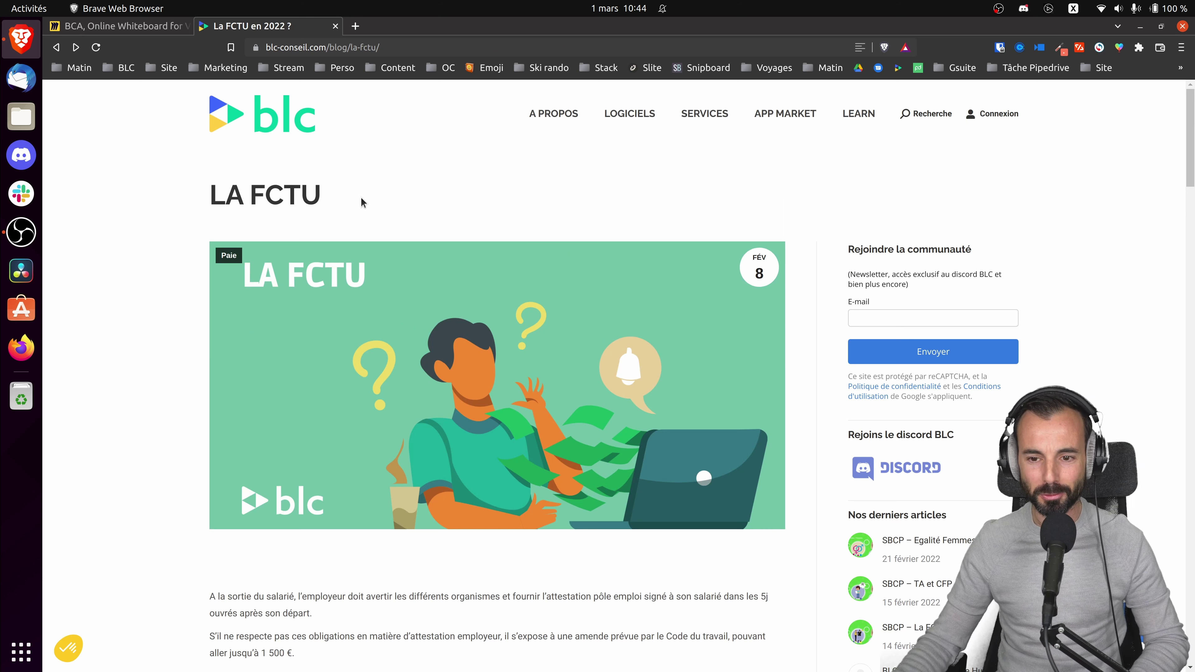
scroll(345, 202, down, 6)
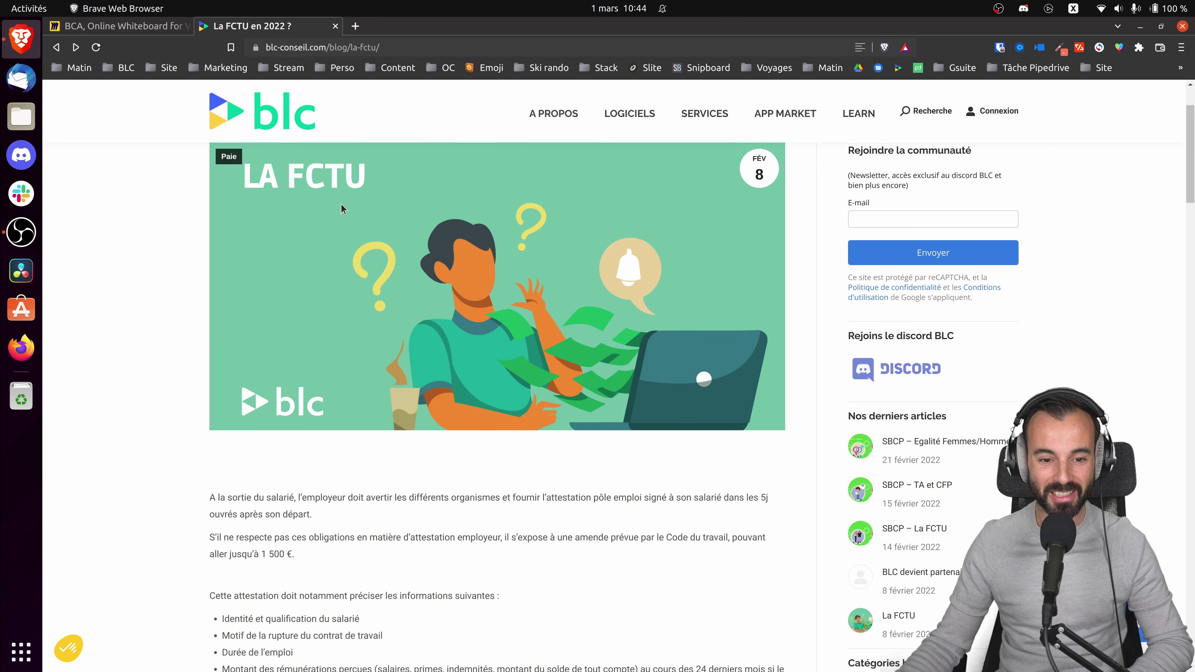
scroll(366, 210, down, 3)
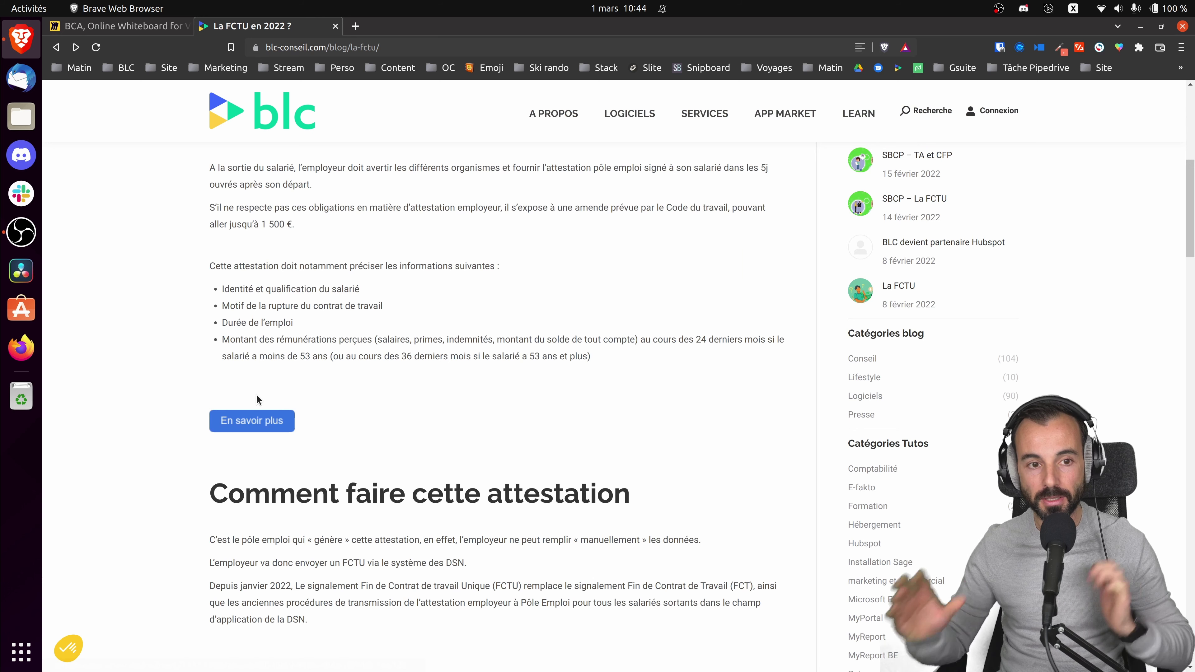
click(259, 420)
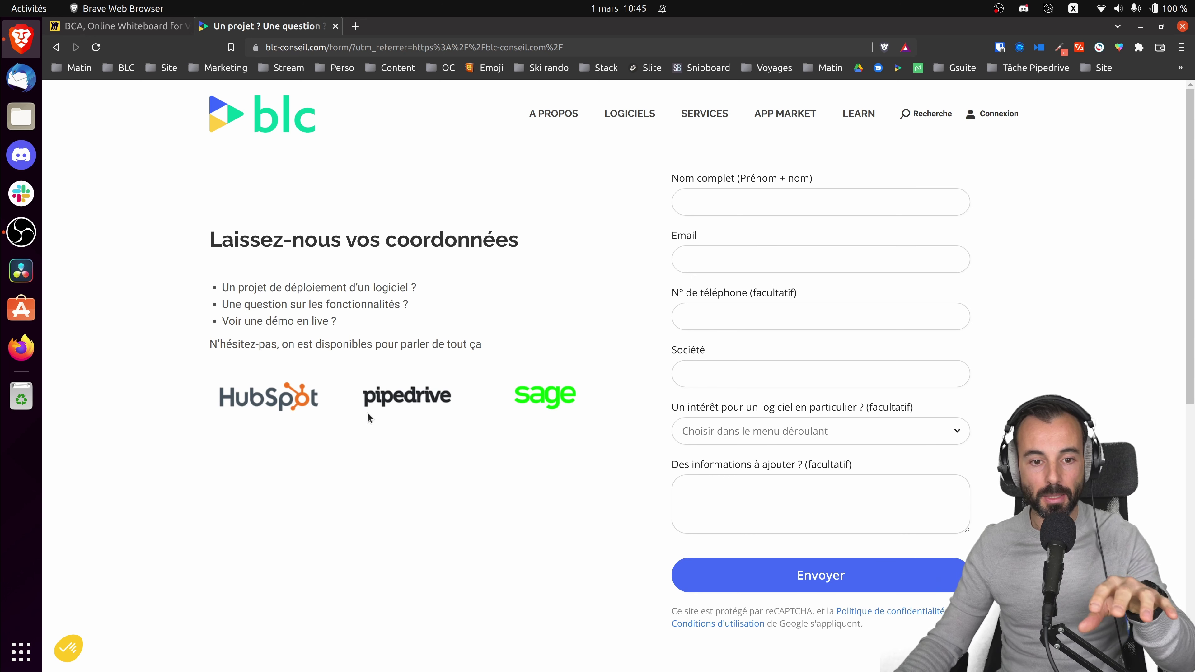
scroll(348, 438, down, 2)
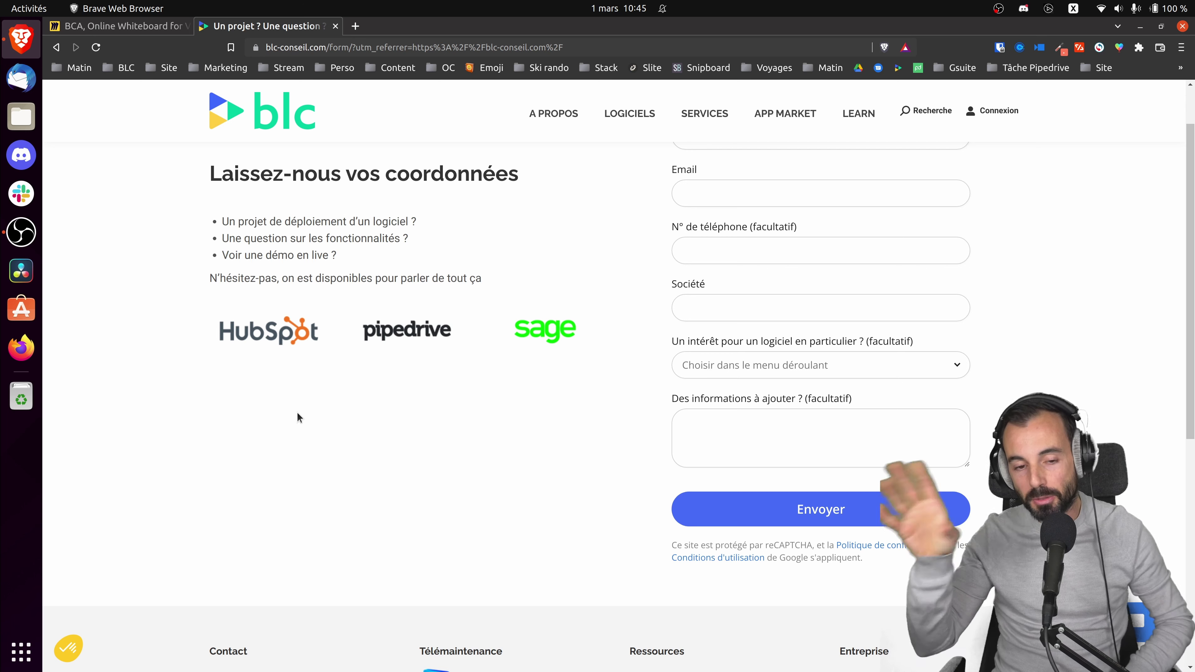
scroll(934, 294, up, 2)
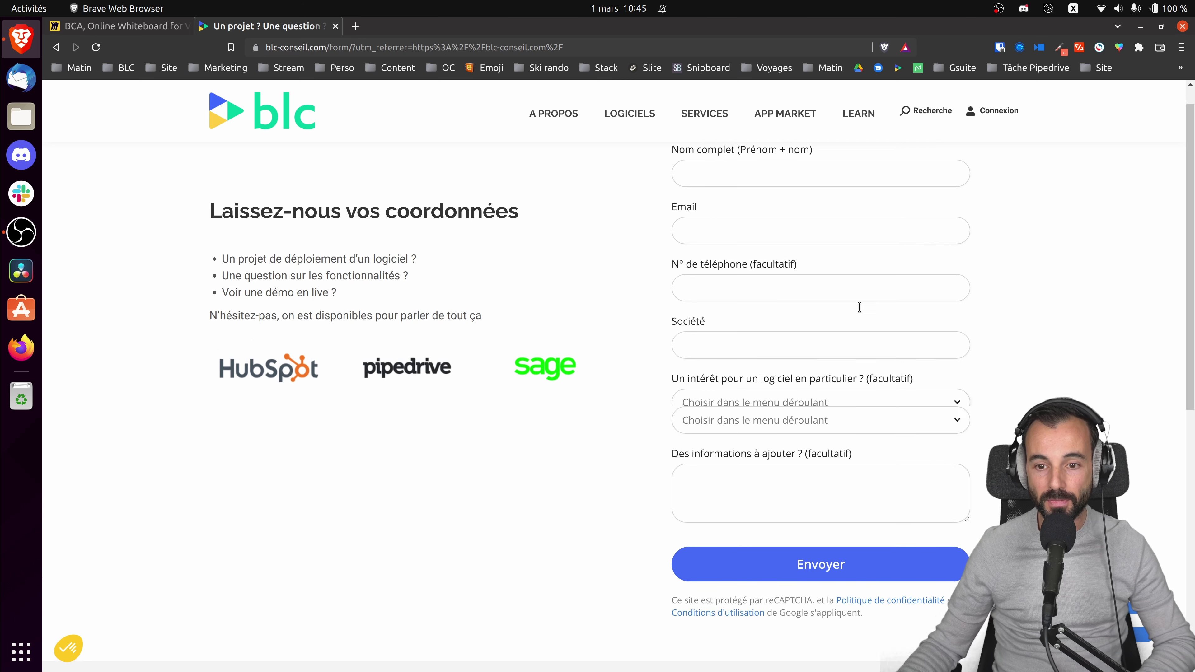
- Compare the whiteboard's CTA, Page de destination and Formulaire flow with the BLC contact form page
click(150, 28)
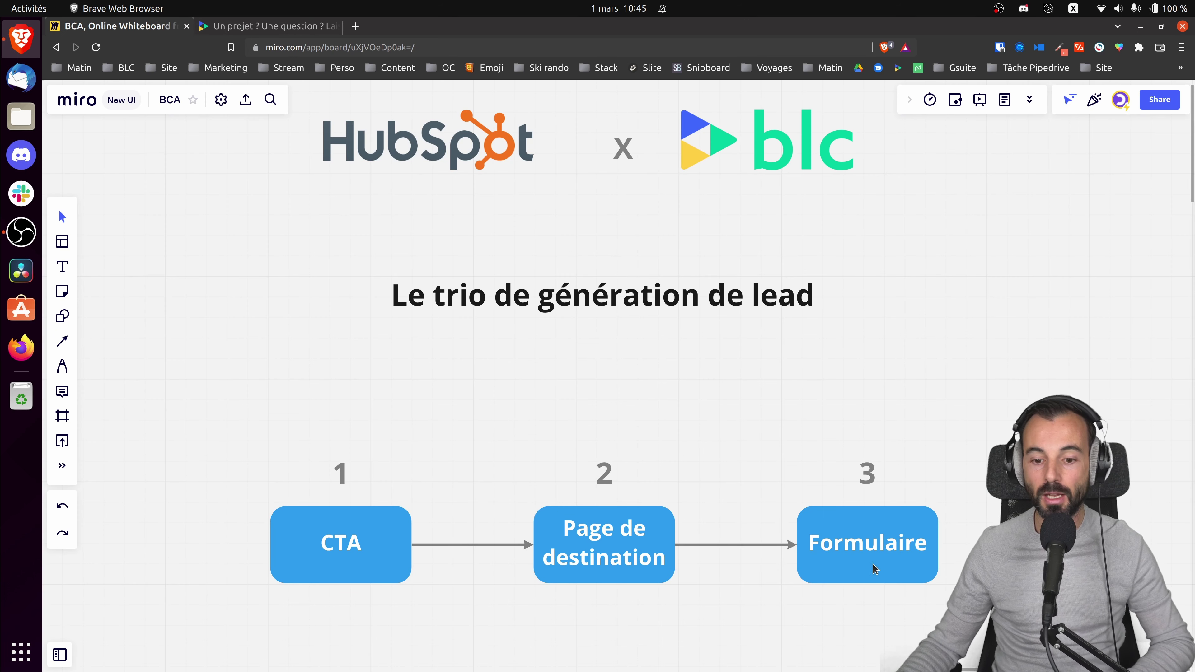
key(ctrl+Tab)
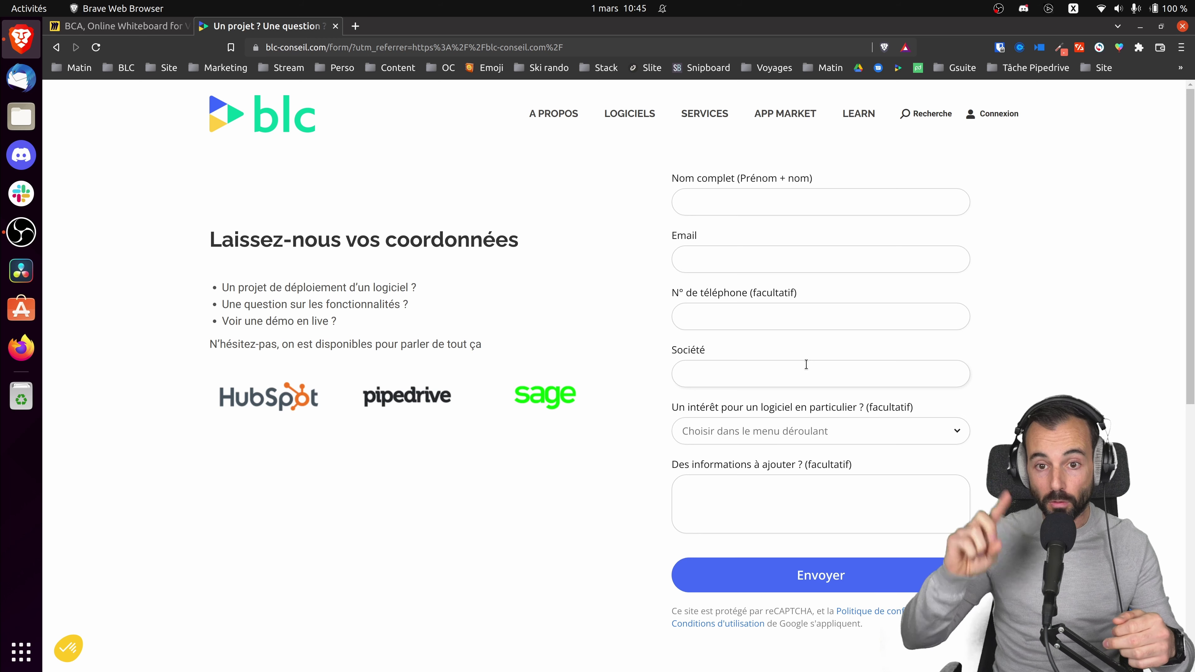
click(120, 26)
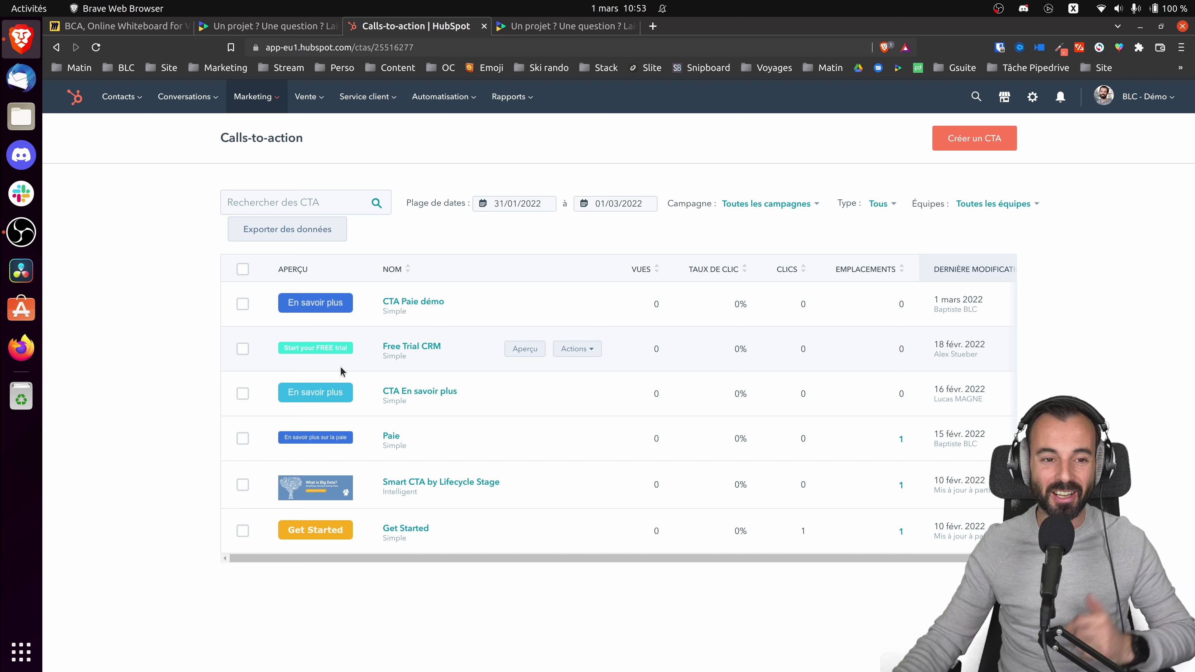
- Open the "[Demo] Biglytics Home" website page for editing, dismiss the scheduled-update notice and return to the page's content
click(252, 96)
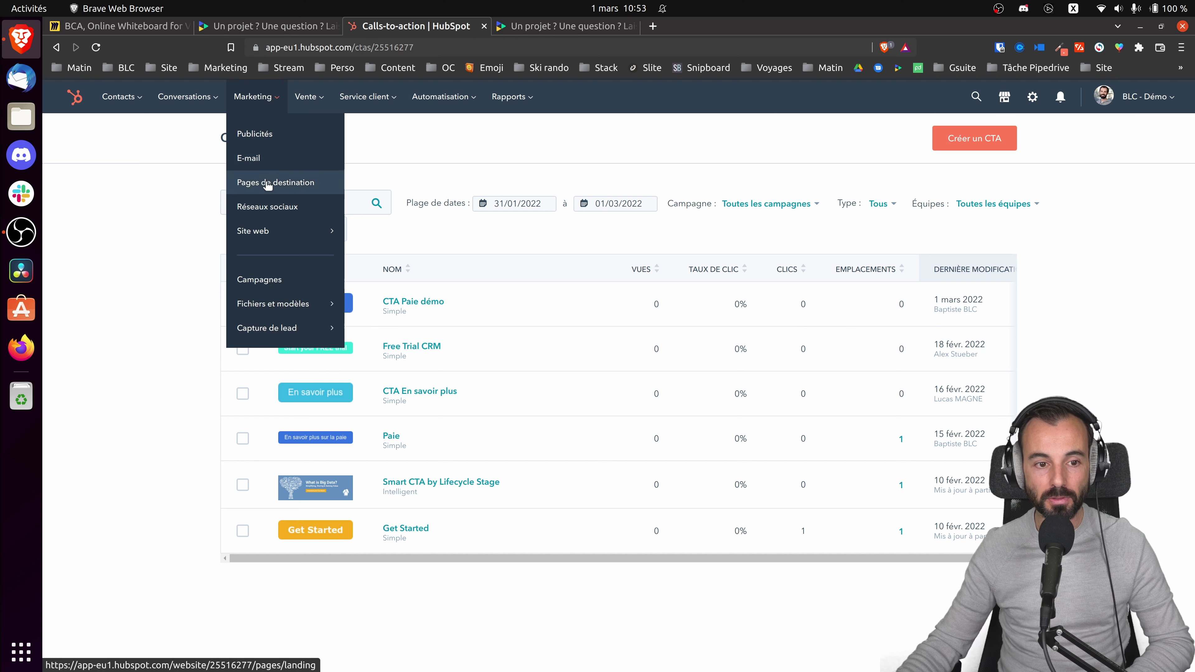
mouse_move(282, 242)
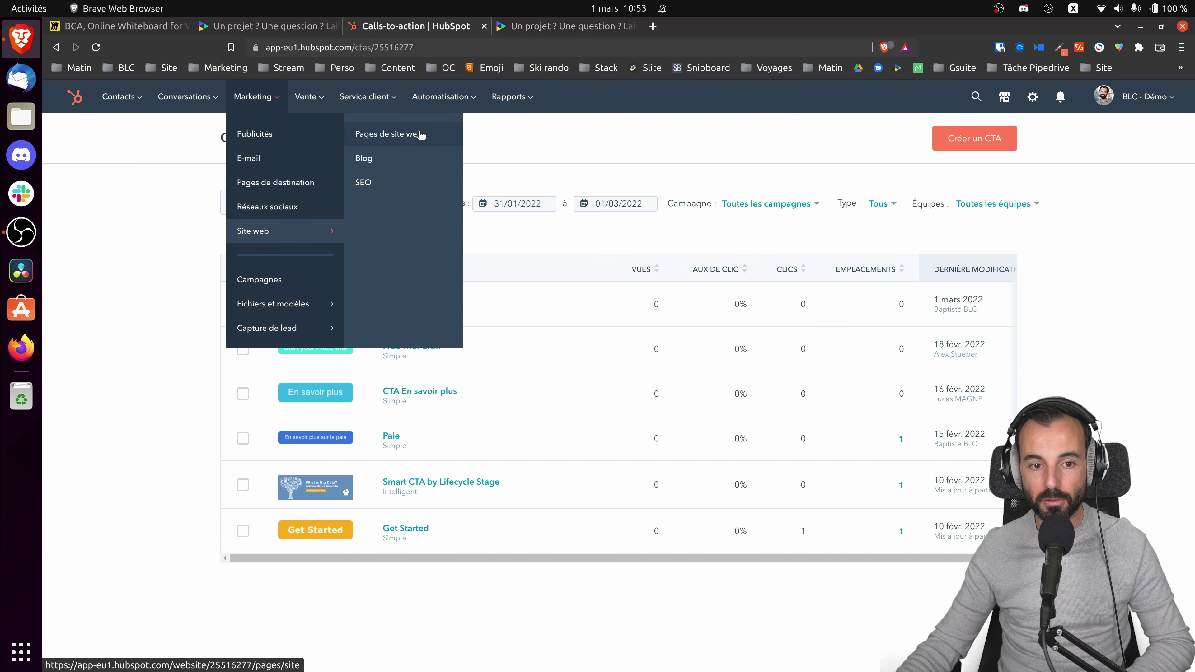
click(397, 135)
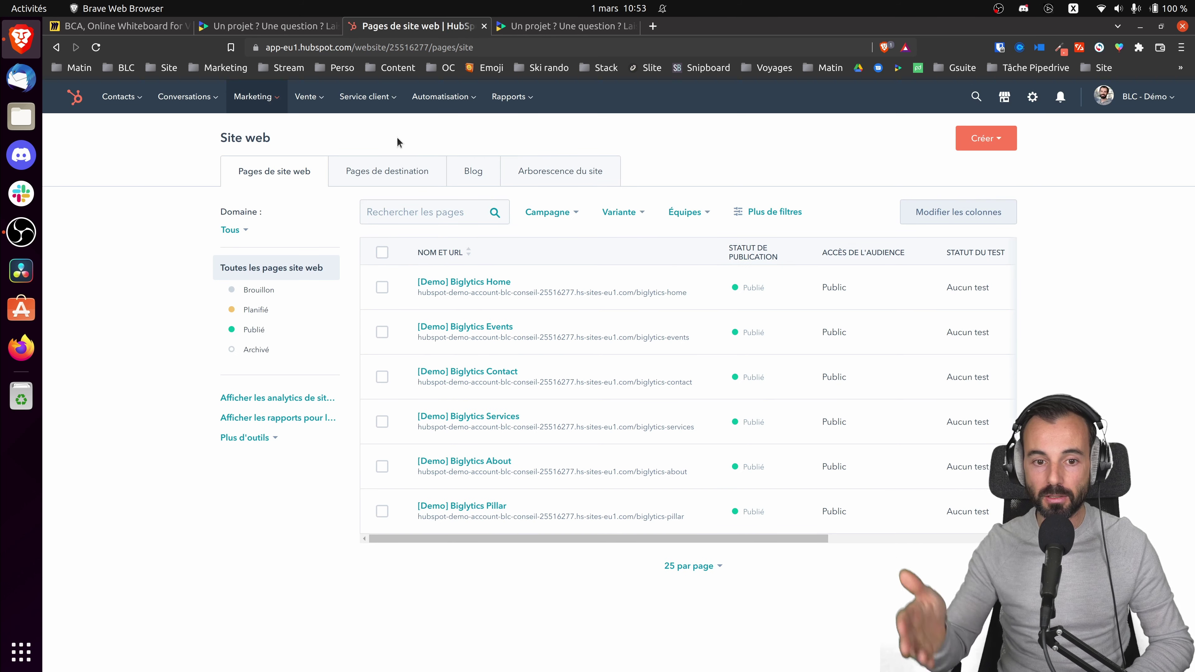
click(471, 284)
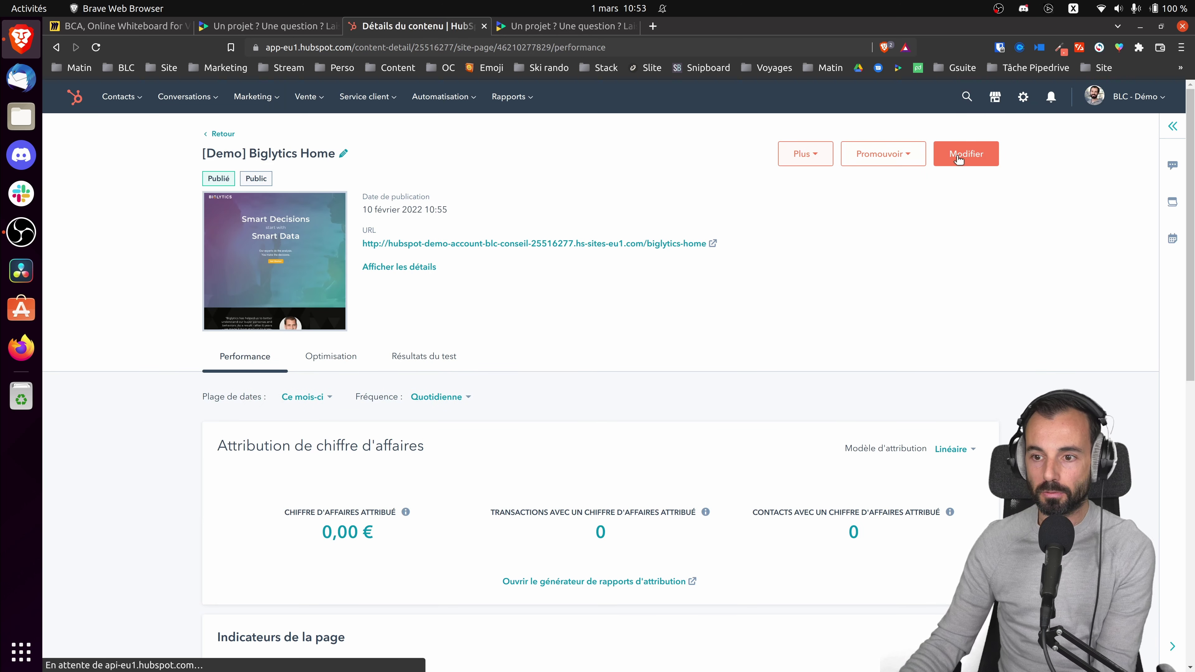
click(958, 158)
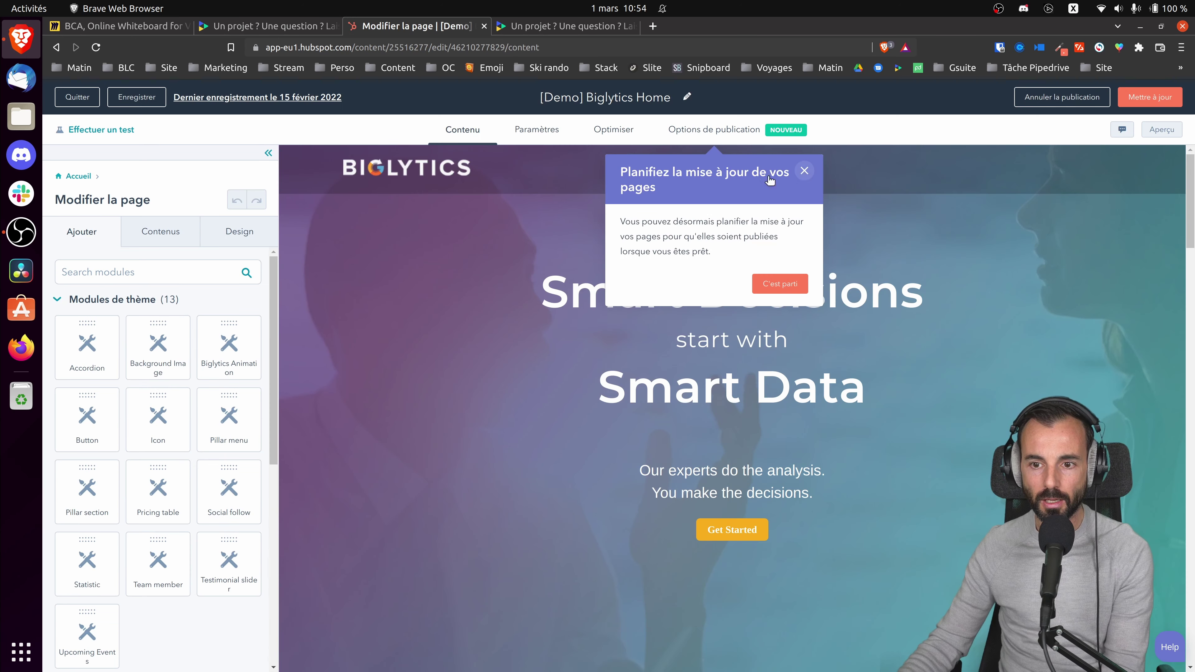
click(780, 284)
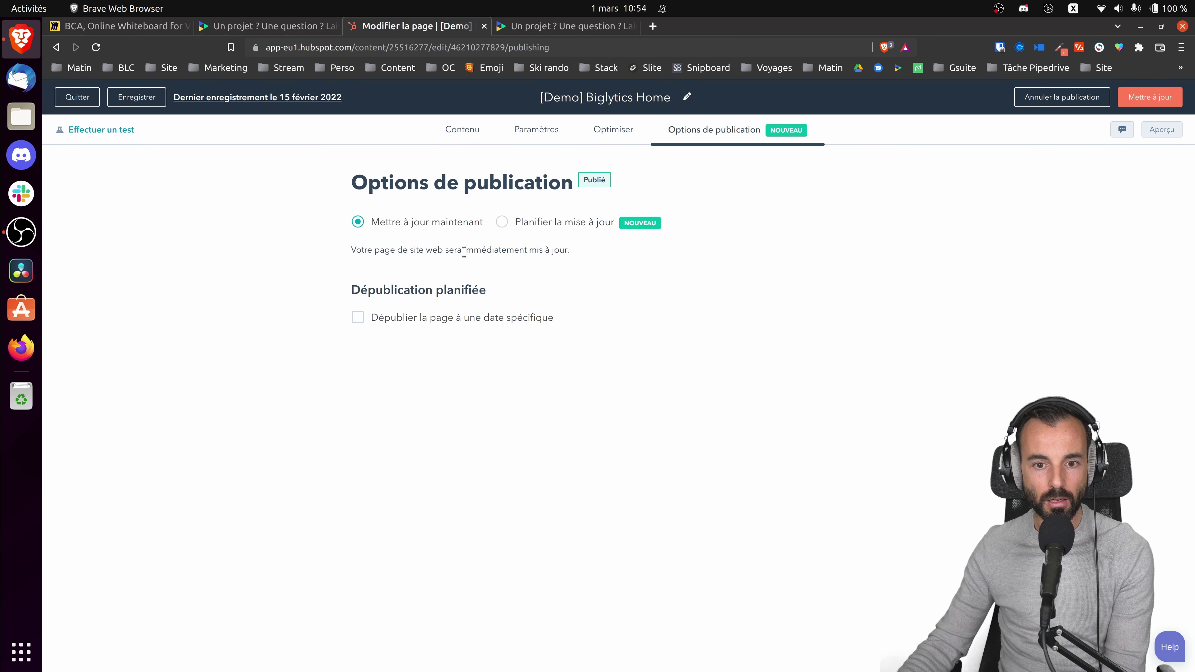
click(466, 132)
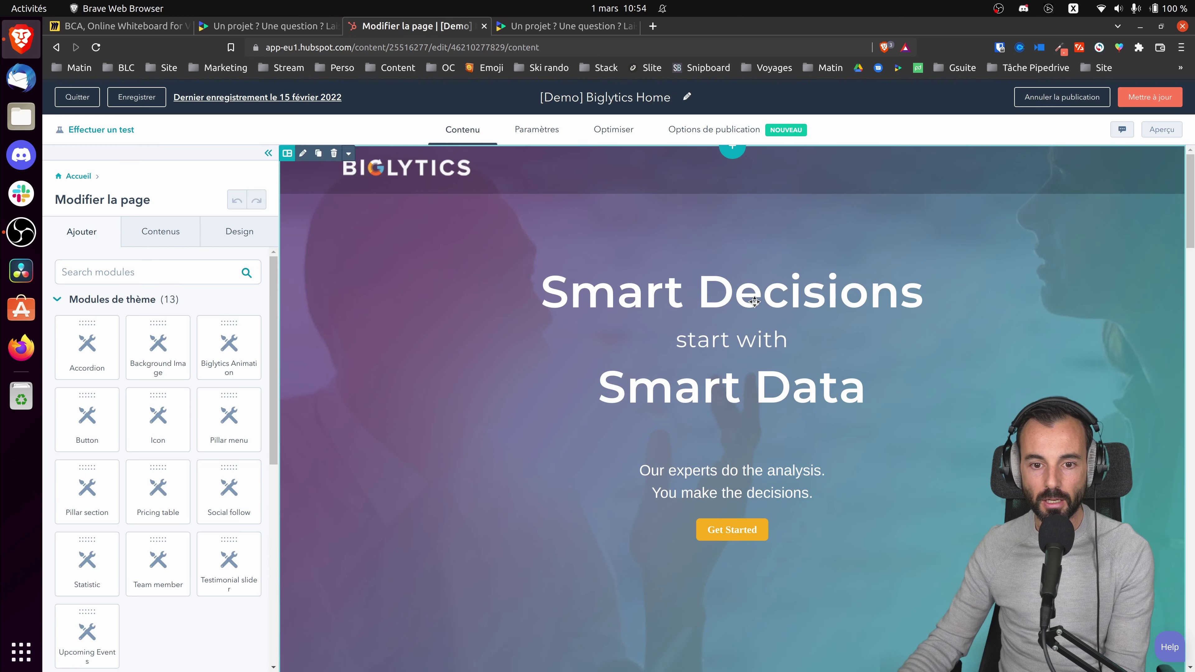
- Examine the design settings of the main section's Get Started call-to-action and the CTAs available for insertion, and close the CTA selection
click(157, 231)
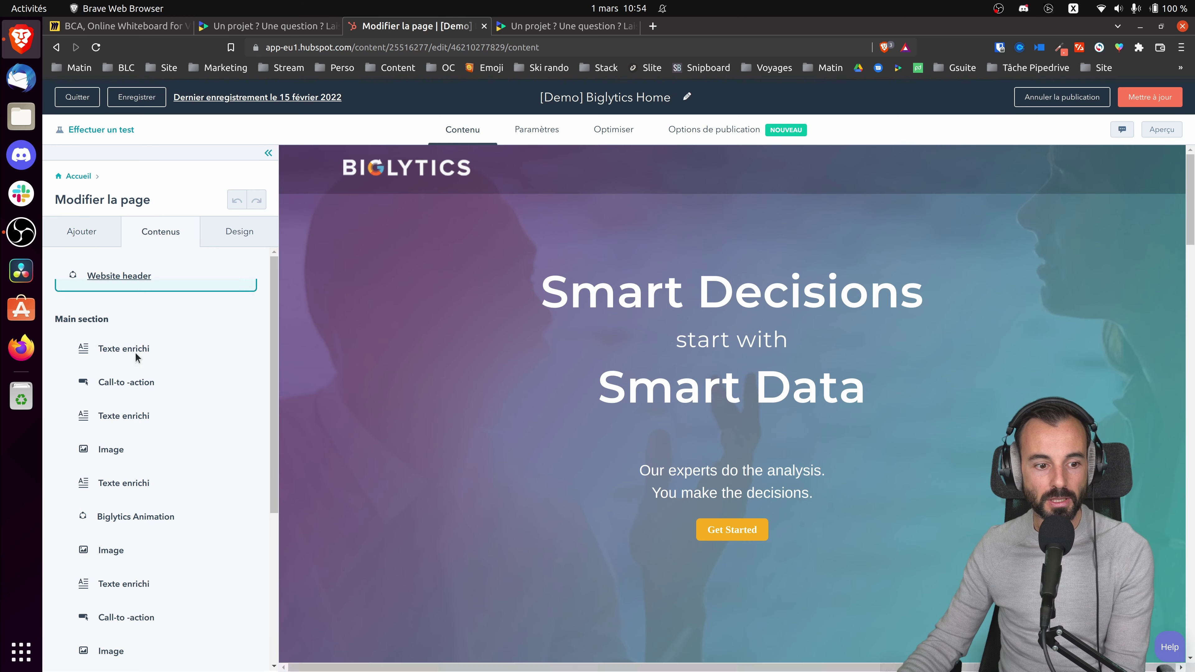
click(112, 388)
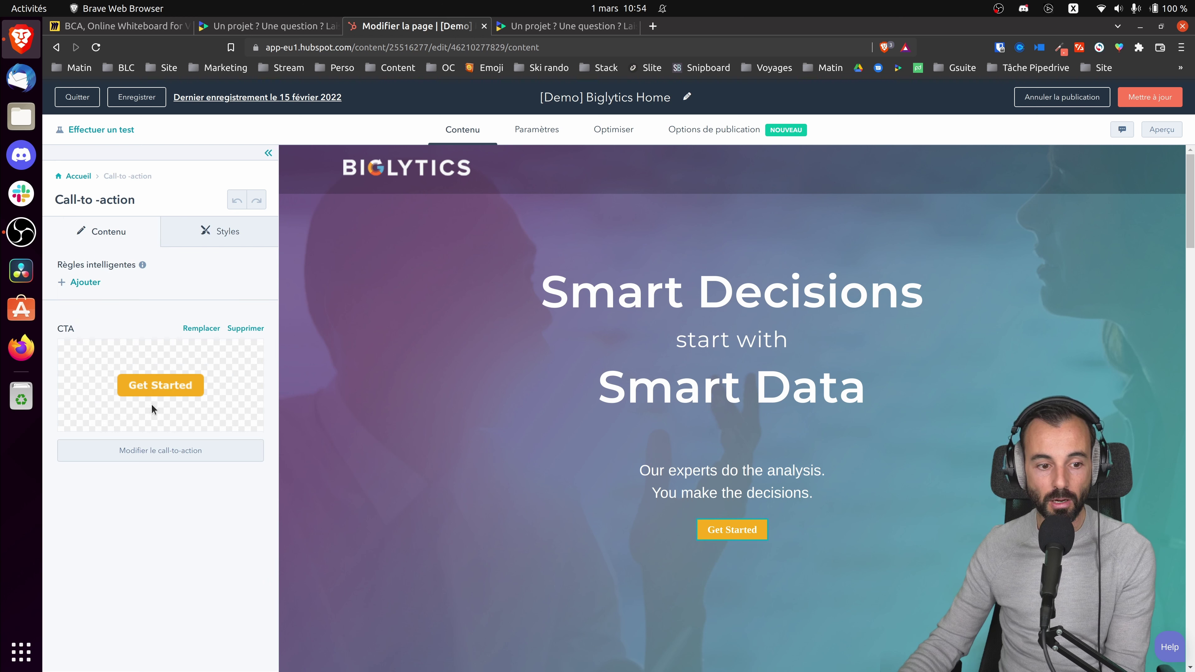
click(156, 451)
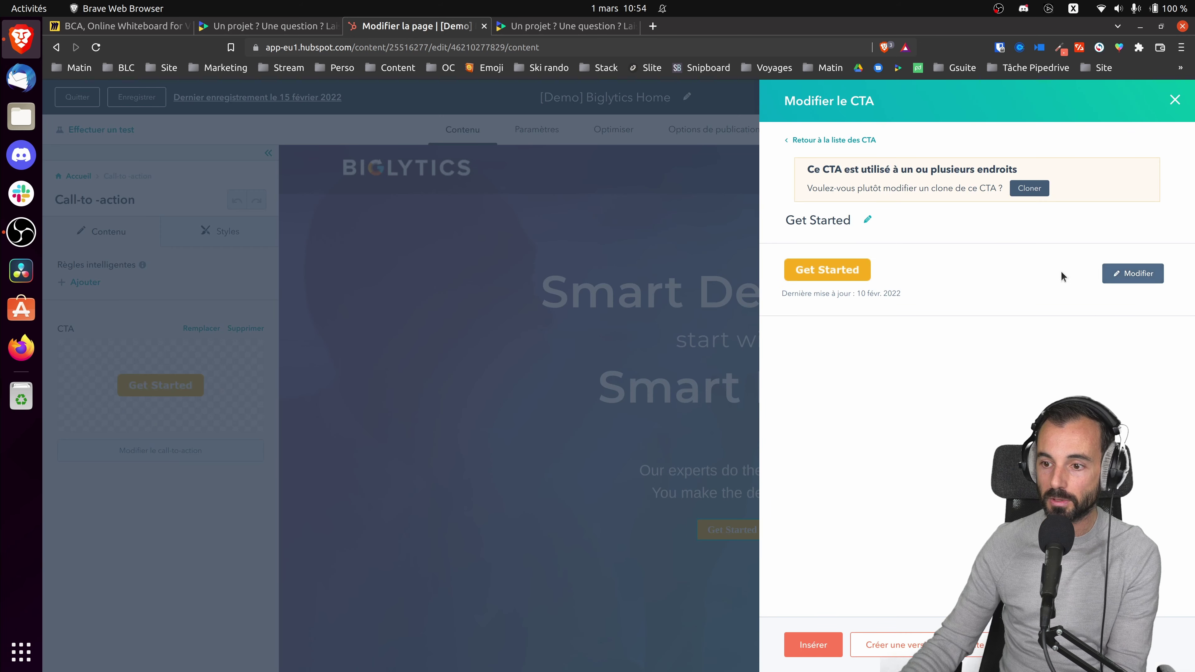
click(1114, 267)
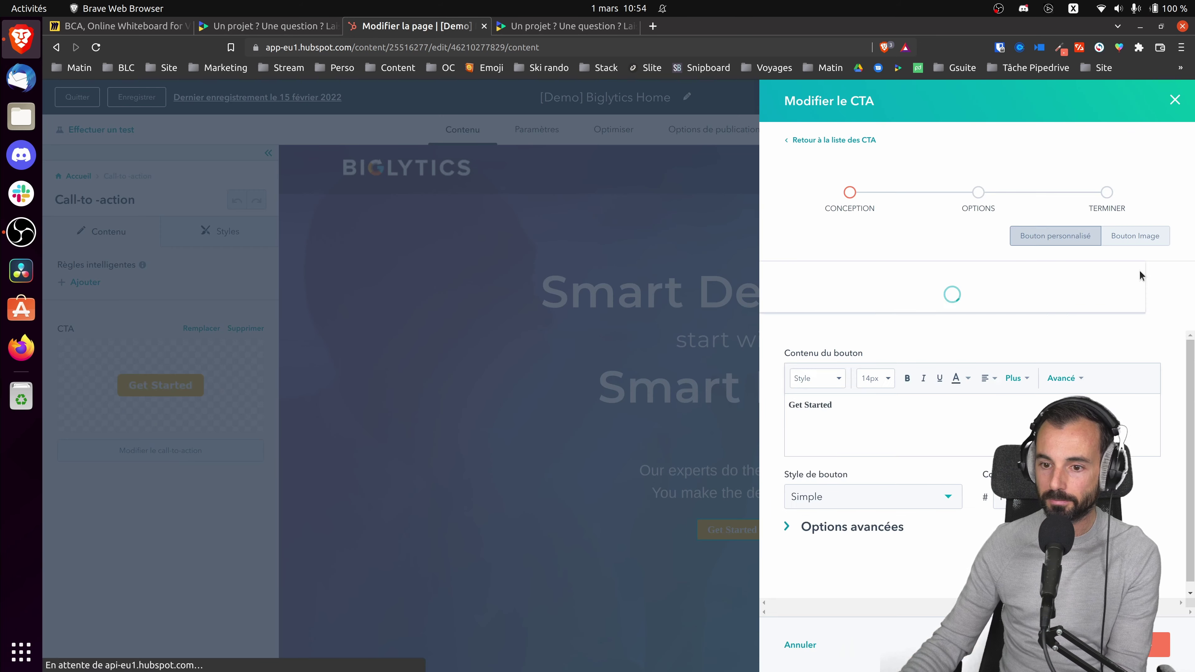
click(802, 645)
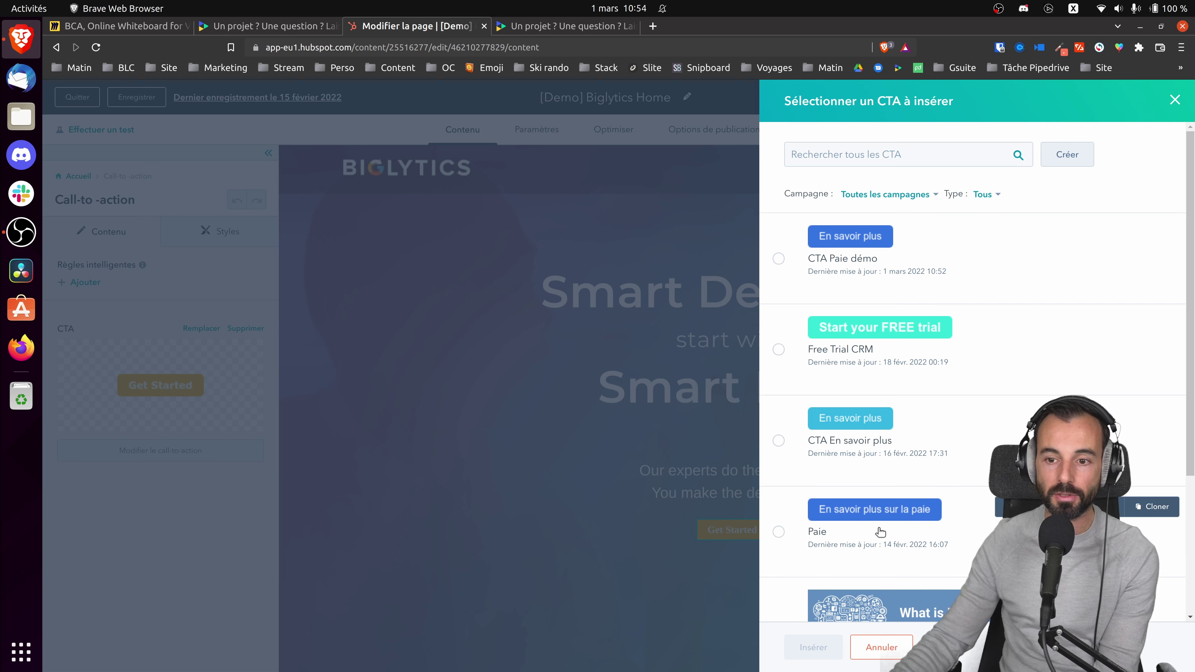
key(Escape)
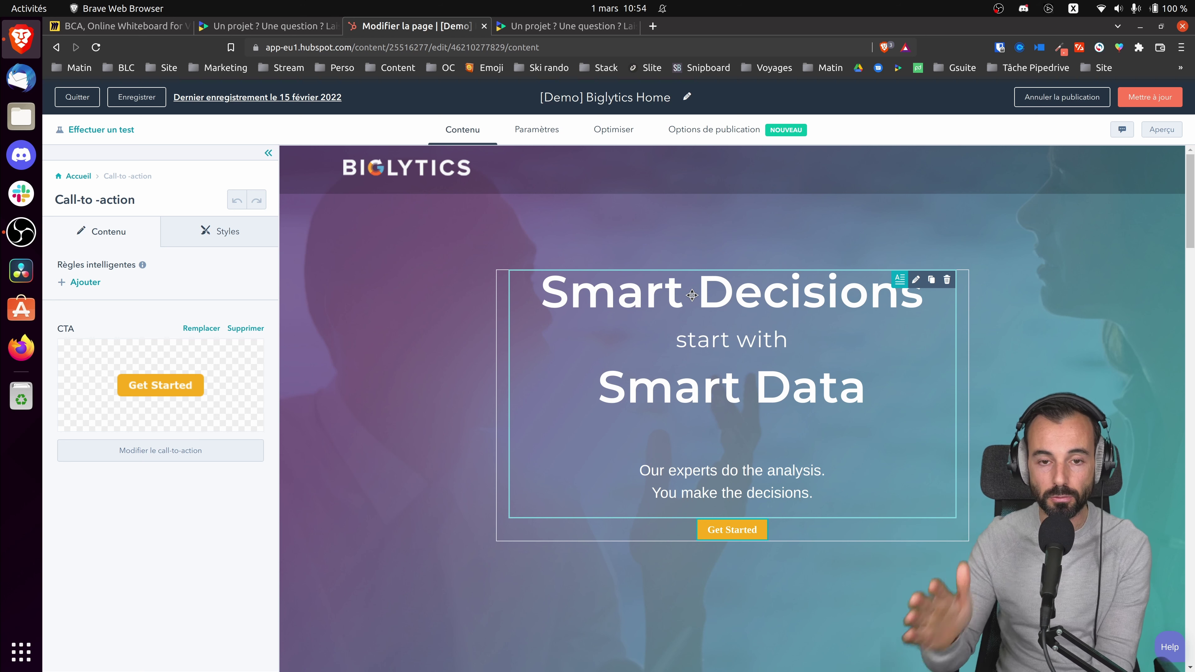
- Quit the Biglytics Home page editor and return to the Calls-to-action list
click(77, 97)
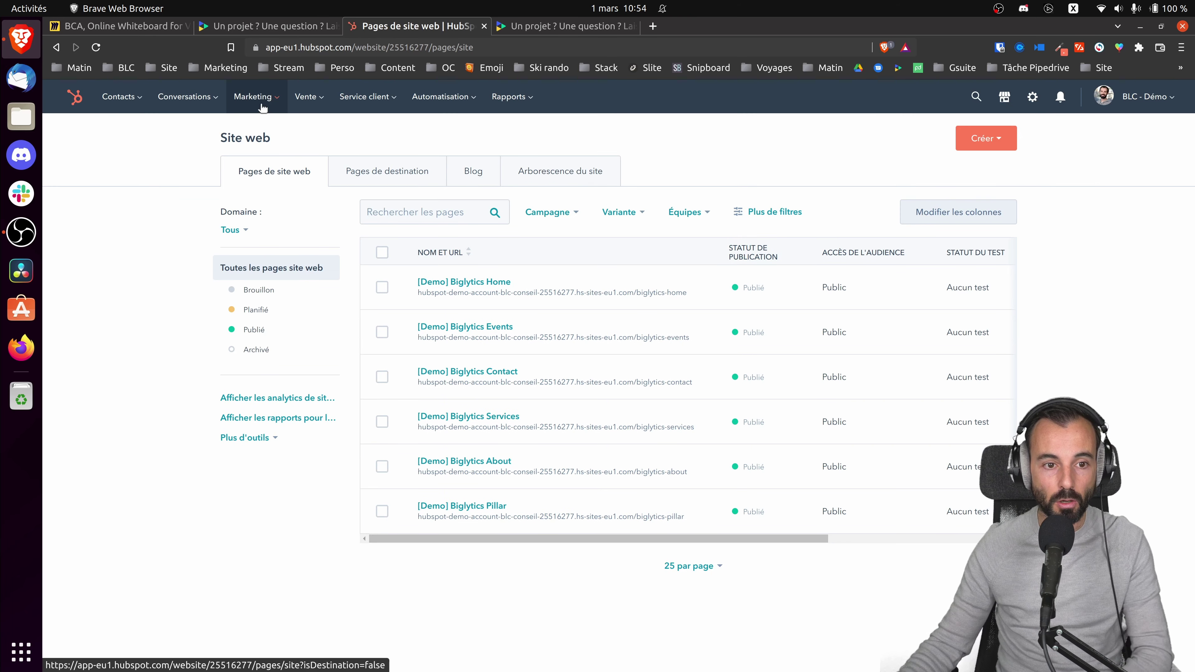
click(253, 96)
mouse_move(280, 329)
click(378, 133)
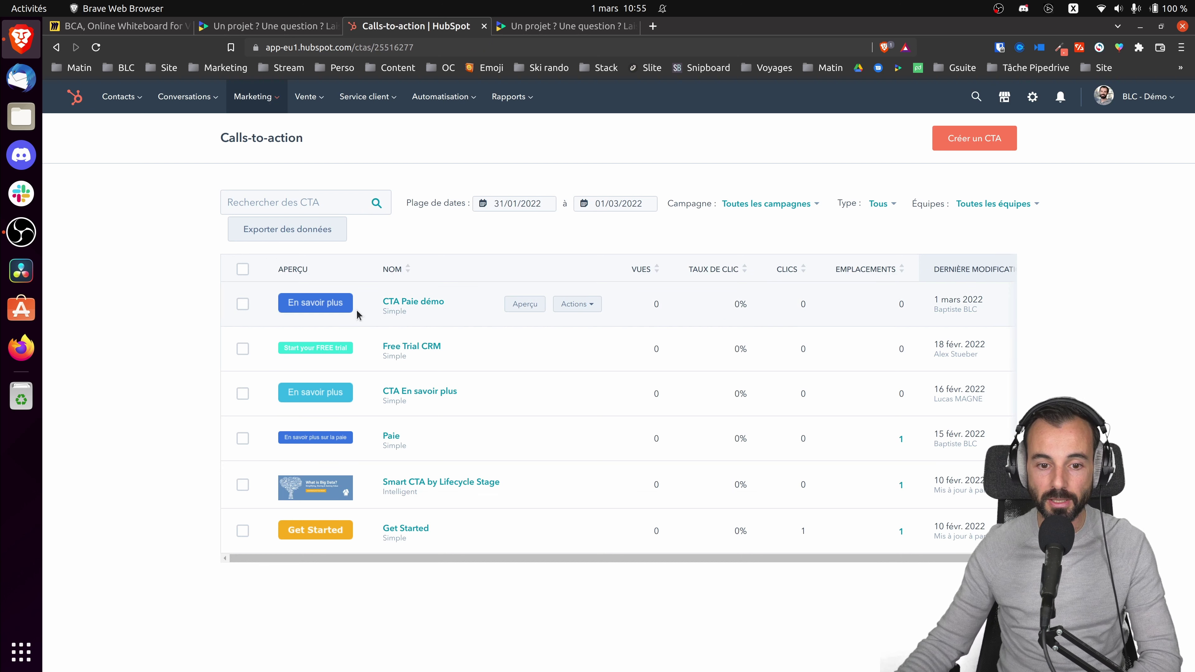
- Display the embed code of "CTA Paie démo" and copy it
click(589, 305)
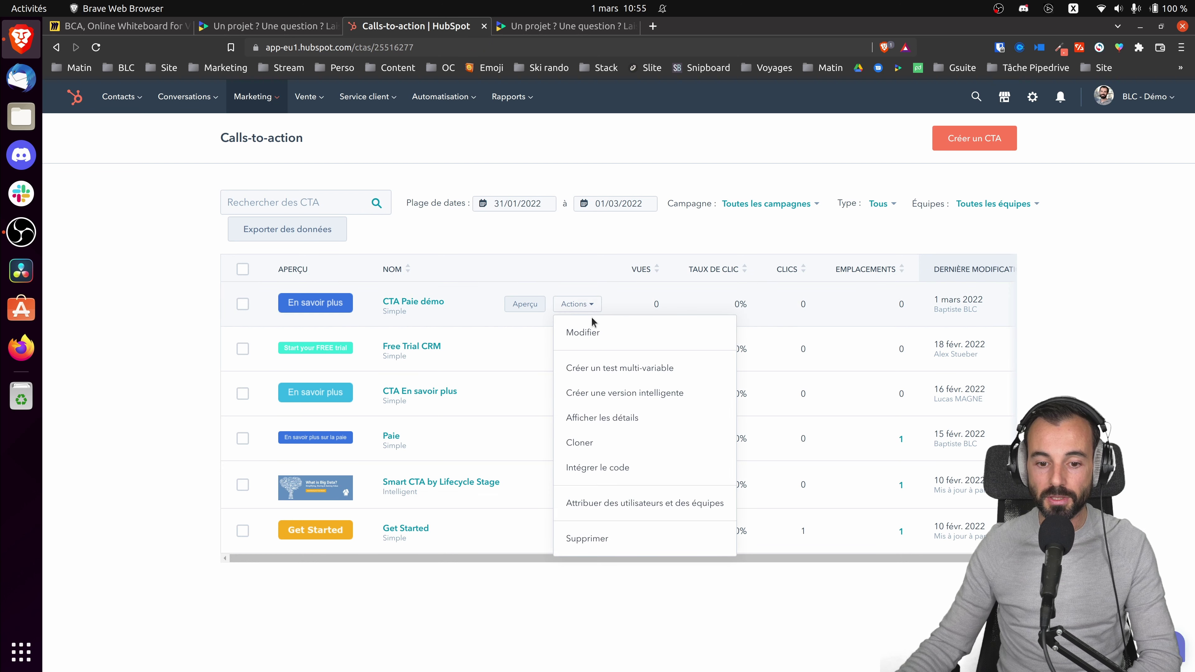
click(599, 468)
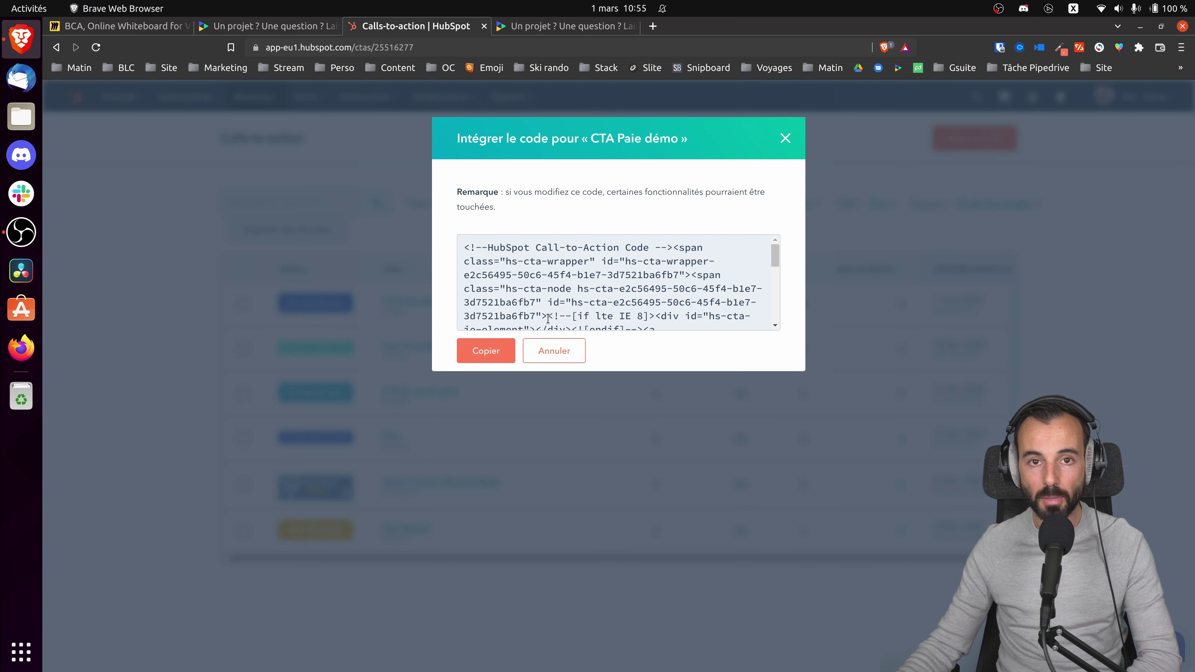
scroll(664, 290, down, 5)
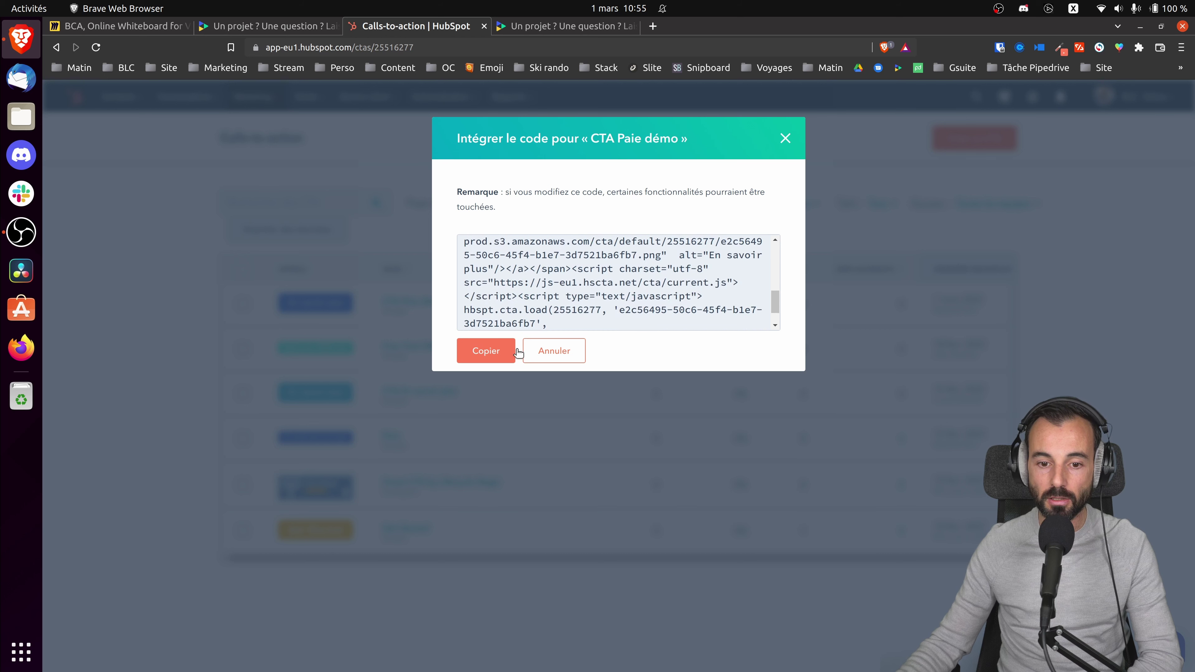
click(491, 352)
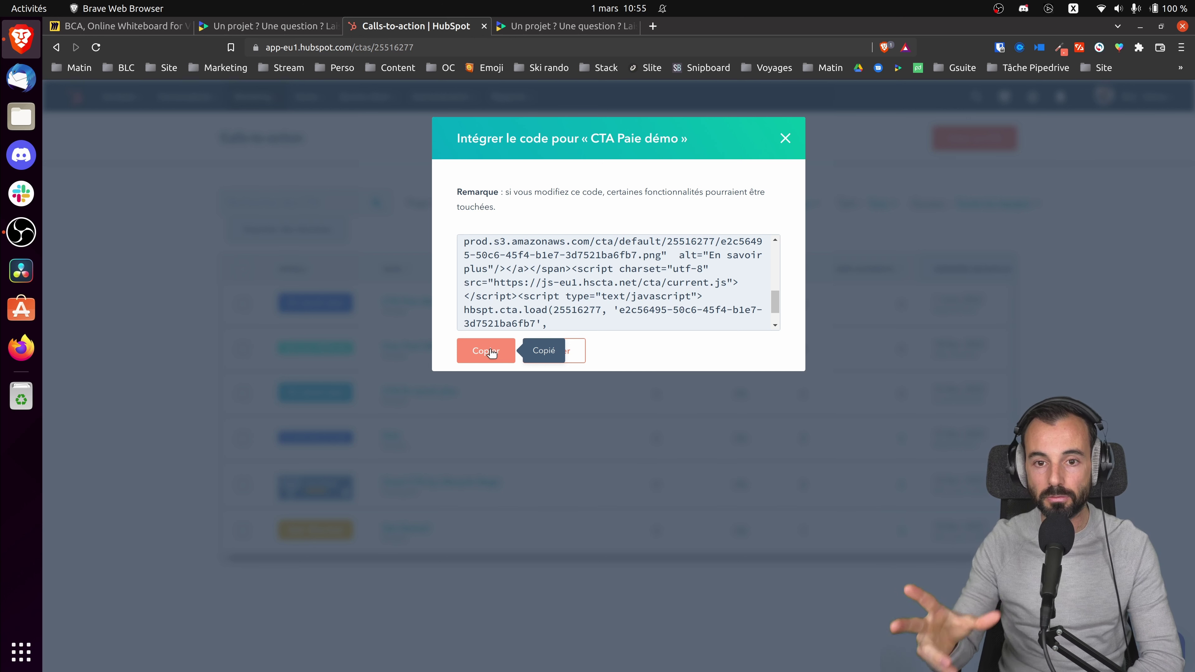
- Close the embed code of "CTA Paie démo", and reopen it to examine the script through to its end
click(653, 25)
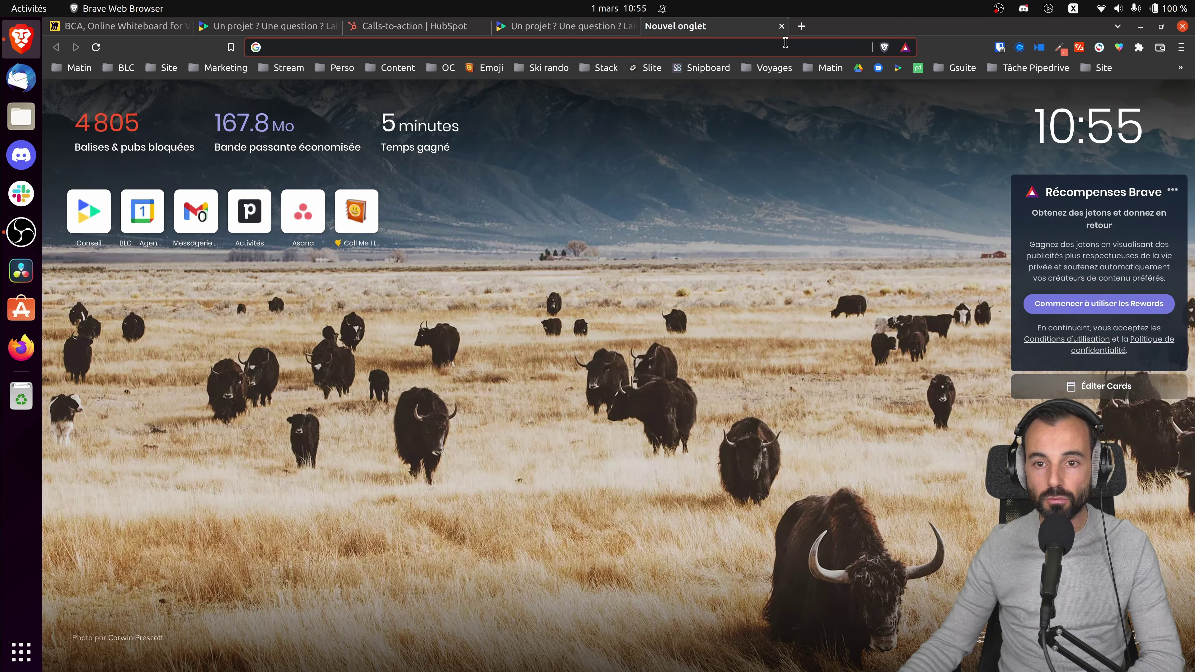
click(781, 27)
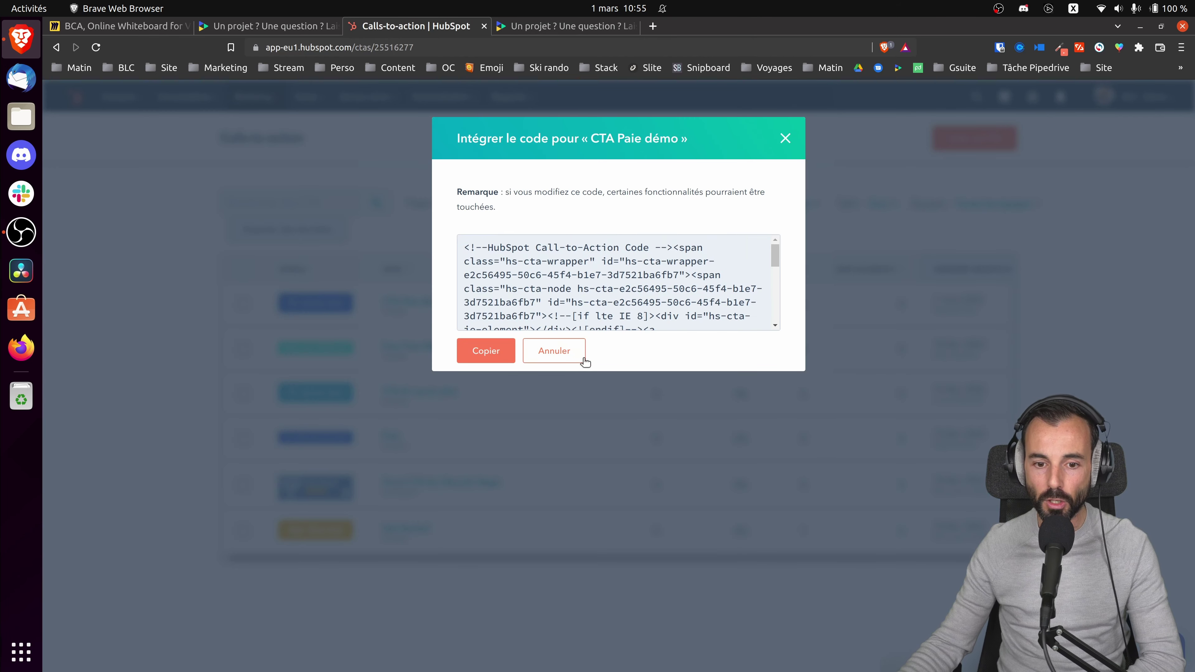
click(554, 350)
click(600, 304)
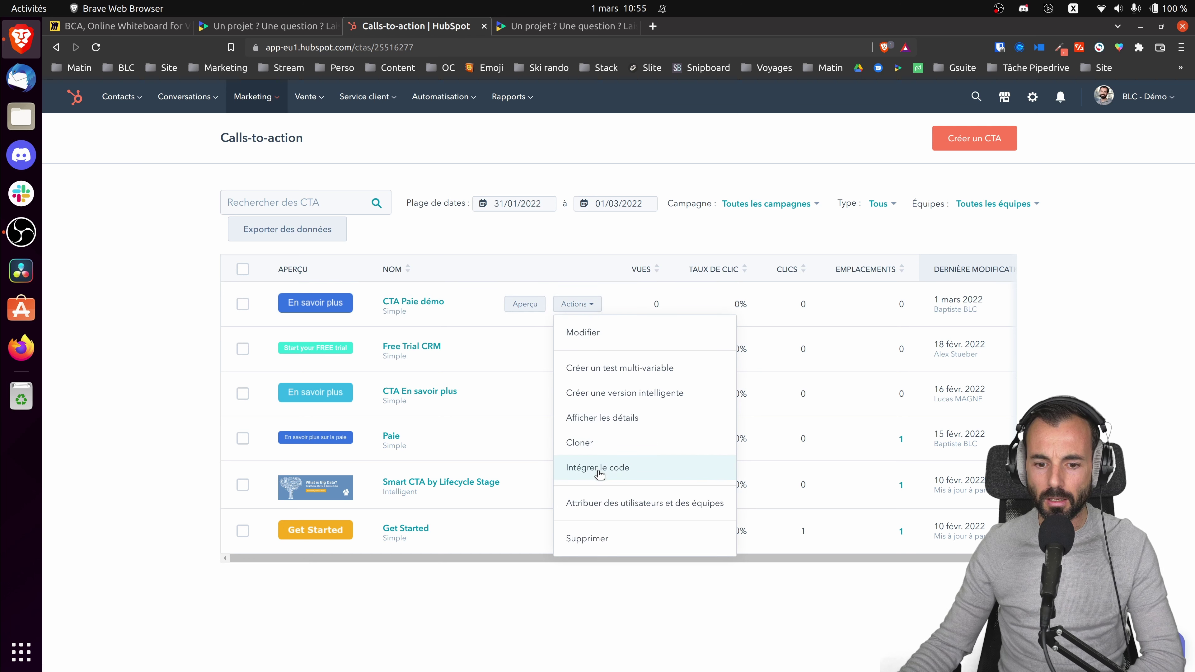
click(614, 468)
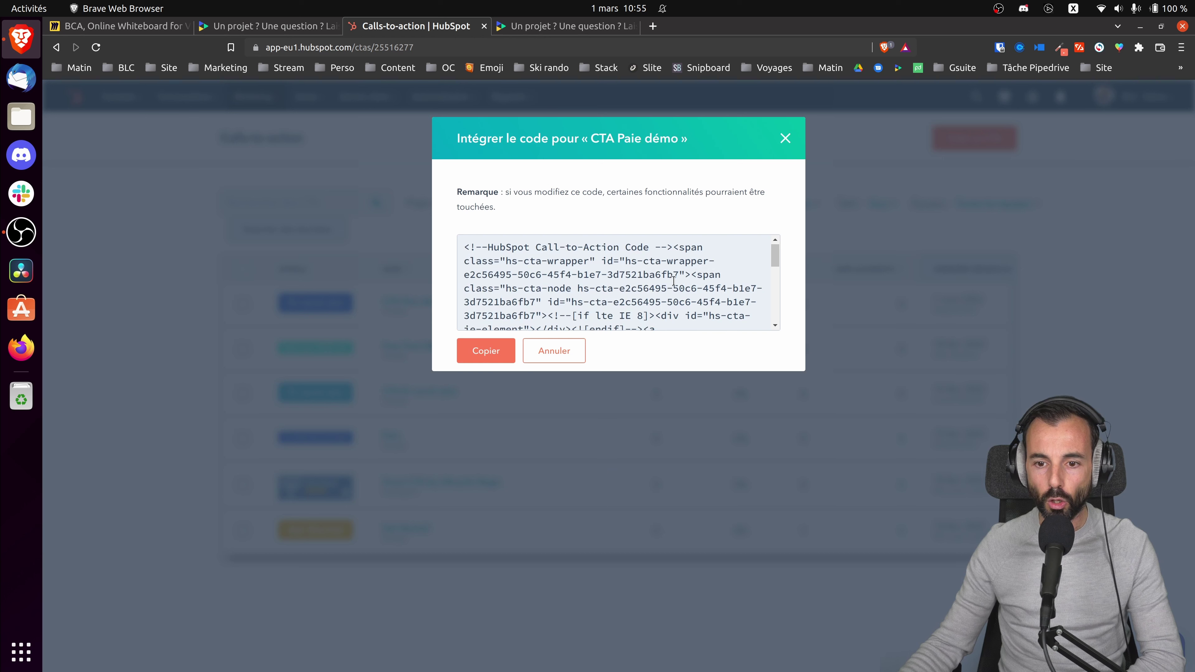
scroll(659, 283, down, 5)
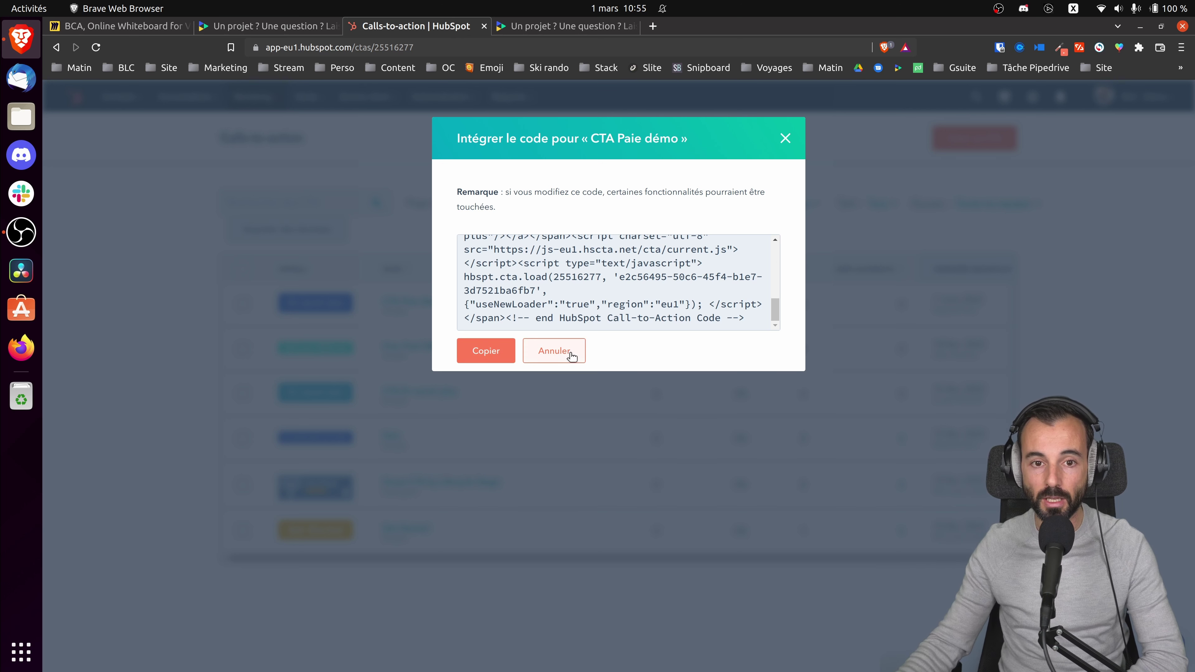
- Revisit the BLC contact form page with its Learn section links, and the whiteboard's lead-generation trio
click(555, 27)
mouse_move(859, 115)
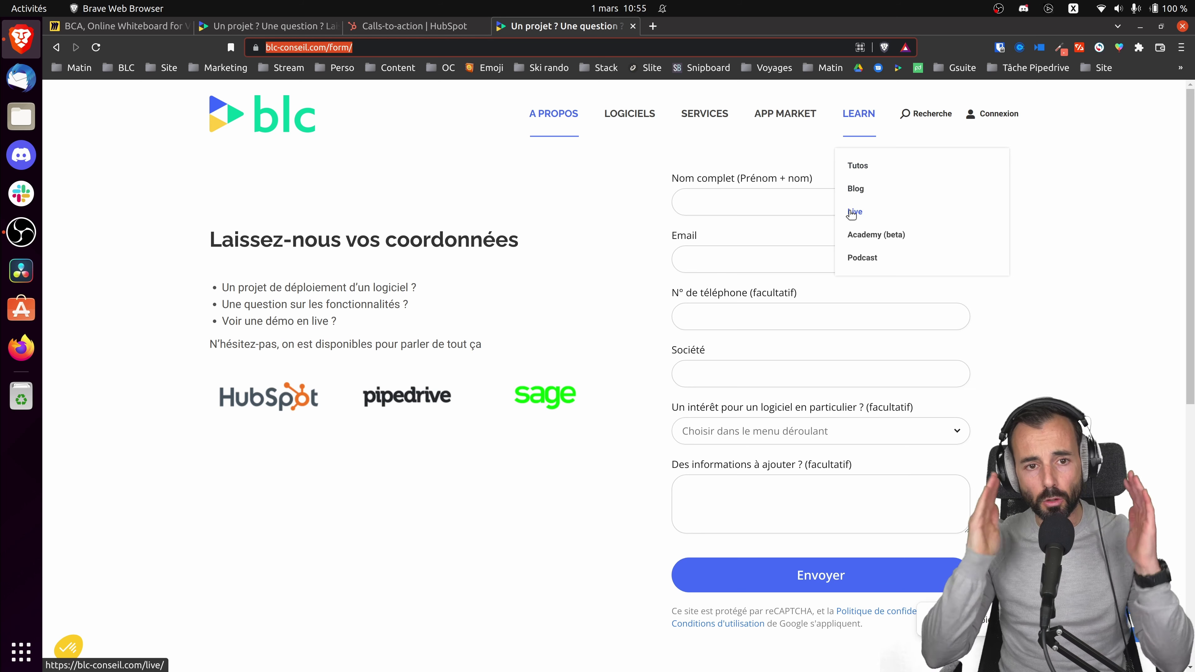
click(120, 26)
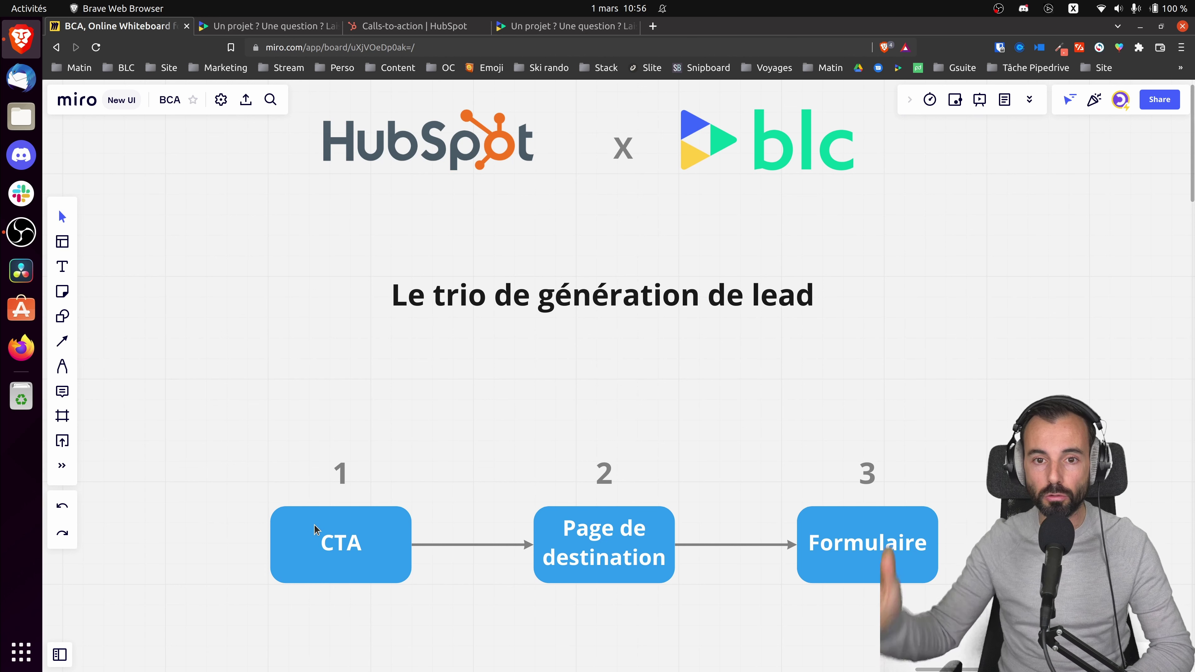
- Return to HubSpot and open the CRM Spring Campaign from the marketing campaigns
click(417, 26)
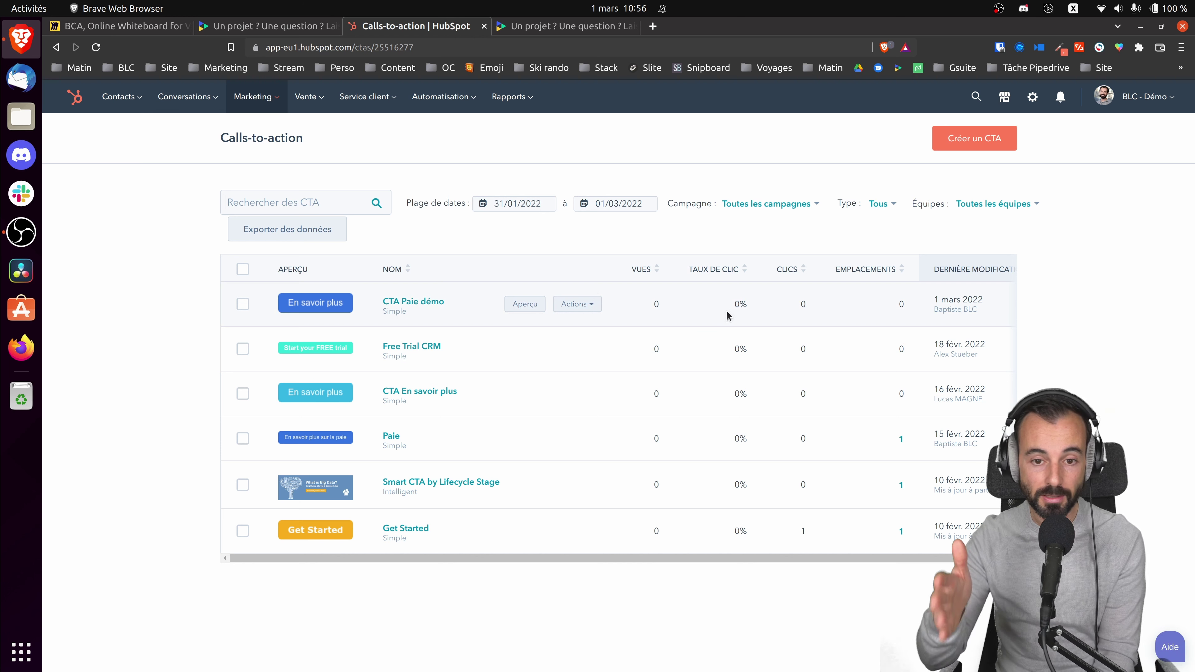
click(259, 99)
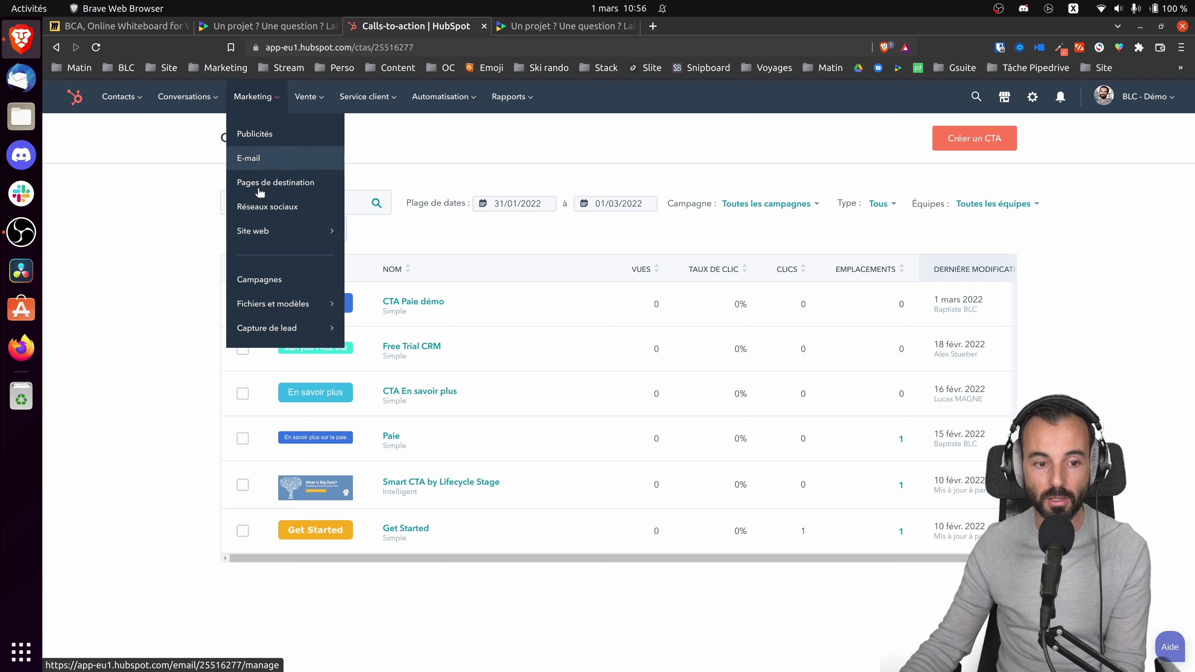
click(258, 282)
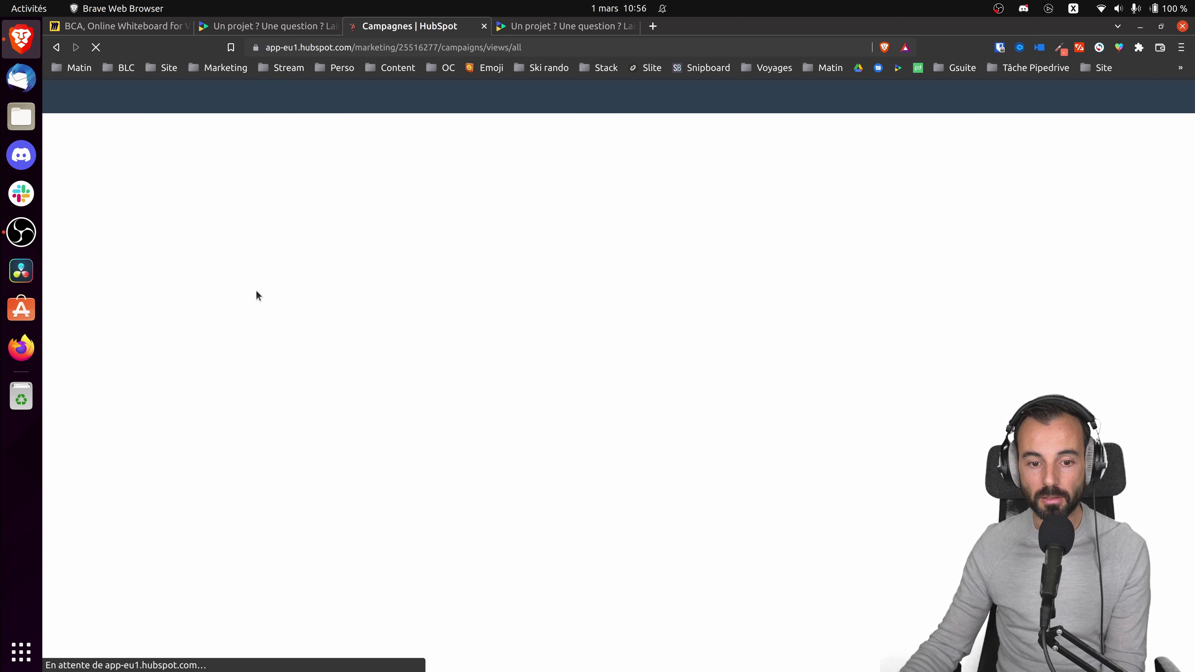
click(157, 314)
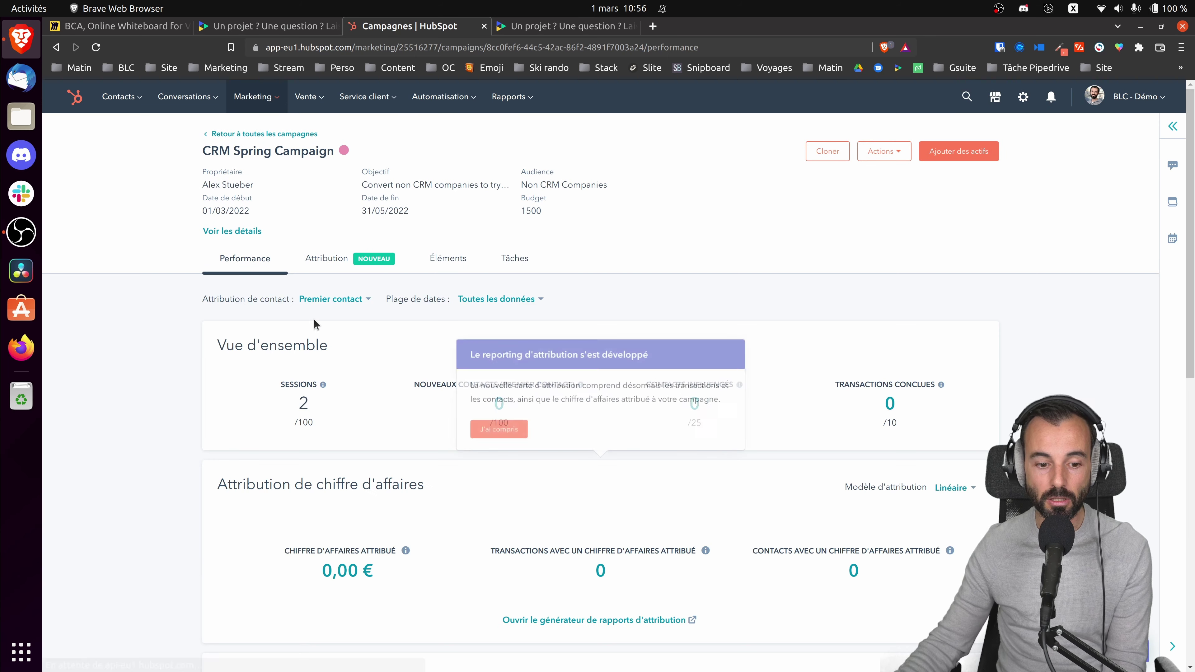
- Dismiss the attribution reporting notice and review the CRM Spring Campaign's associated e-mails, blog articles and calls-to-action
scroll(367, 396, down, 2)
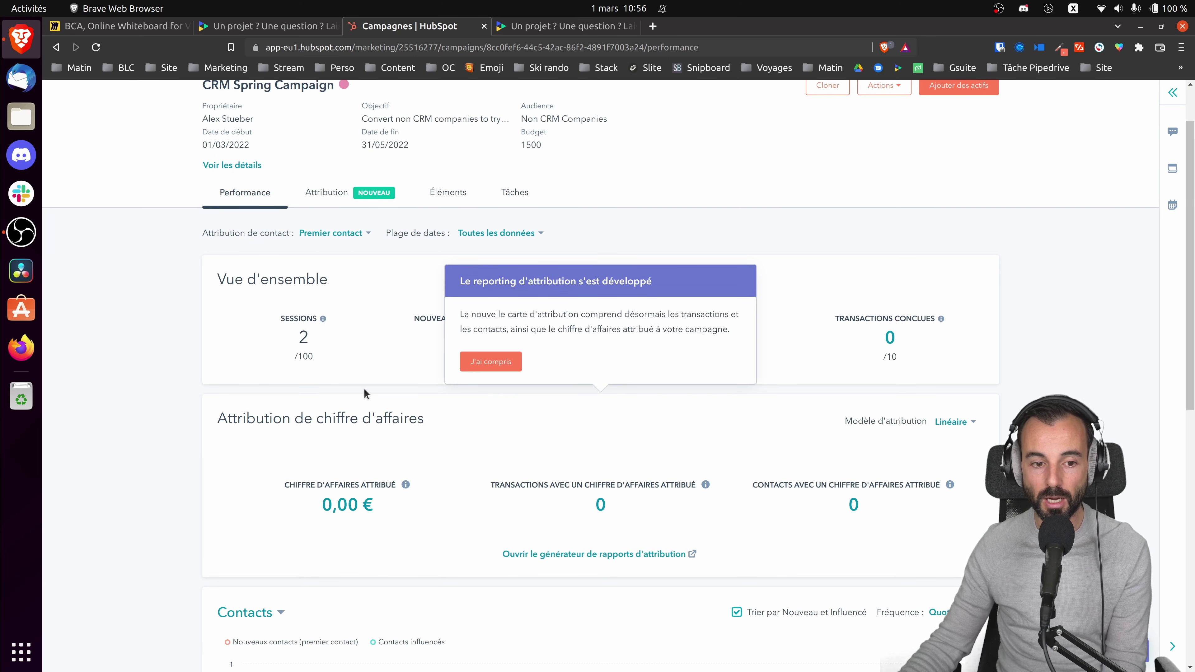
click(364, 393)
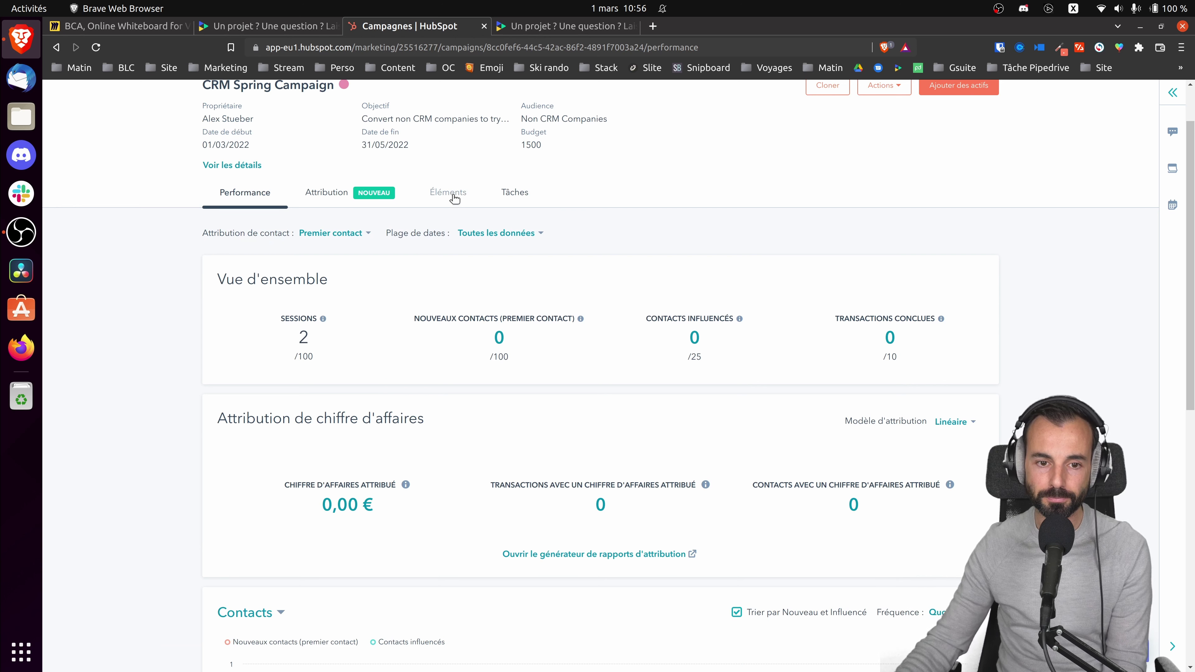
click(463, 199)
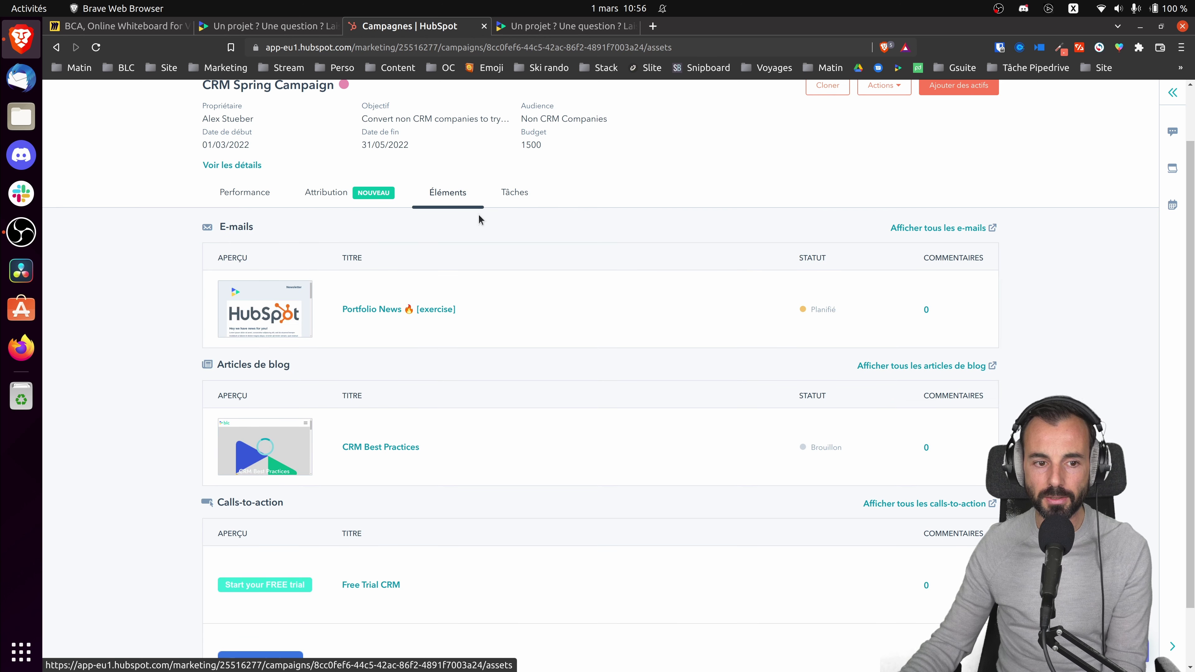
scroll(248, 457, down, 1)
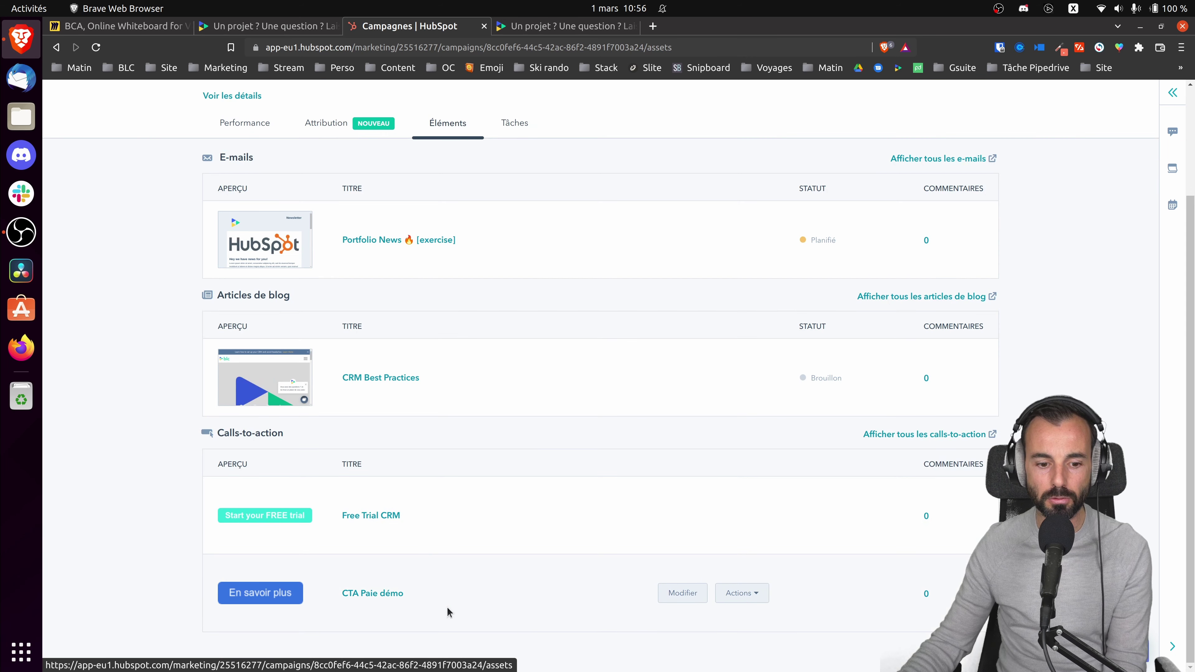
scroll(386, 465, up, 2)
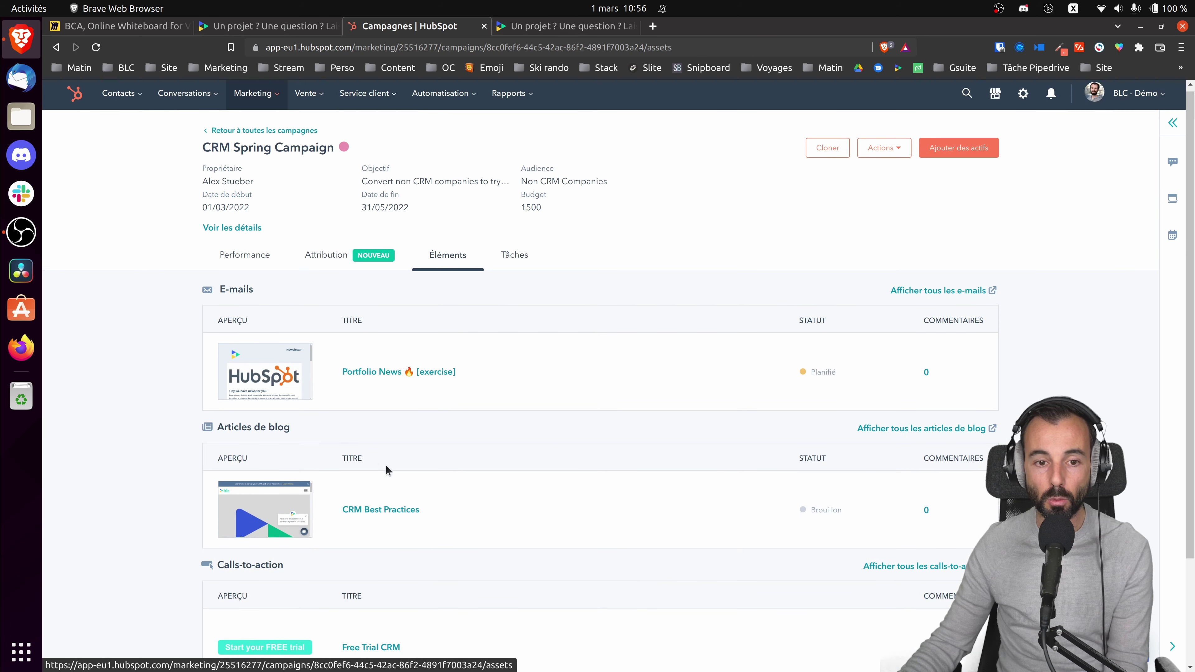
- Check the CRM Spring Campaign's performance view, and go back over its associated elements down to the calls-to-action
click(250, 258)
click(445, 254)
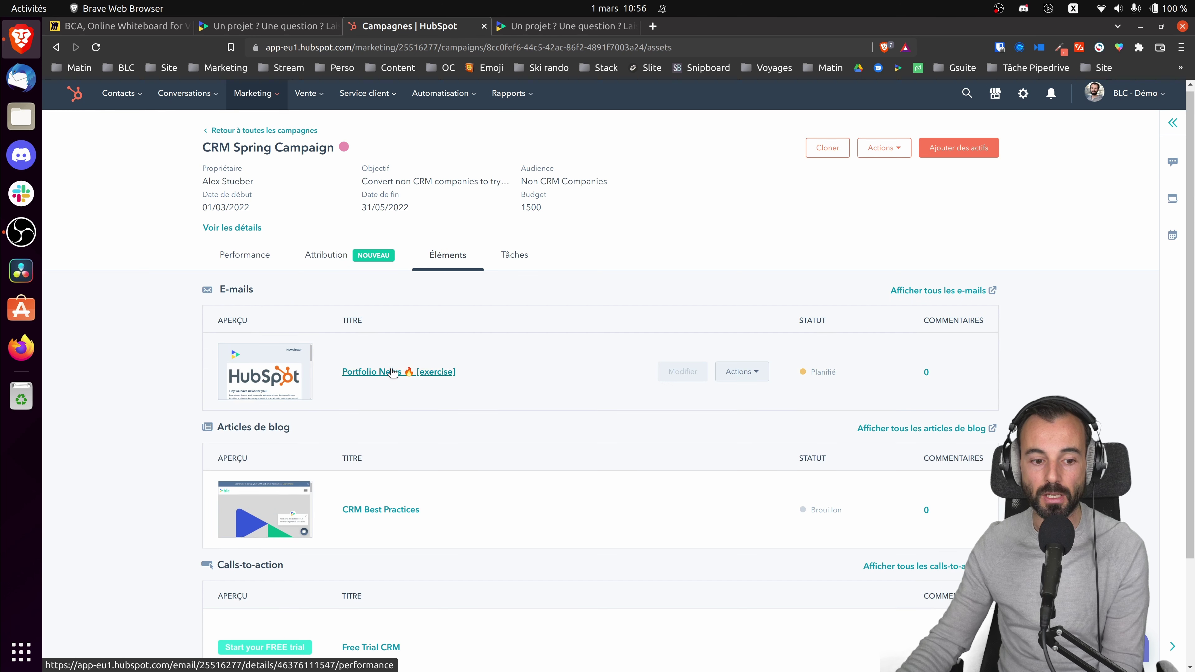
scroll(390, 386, down, 2)
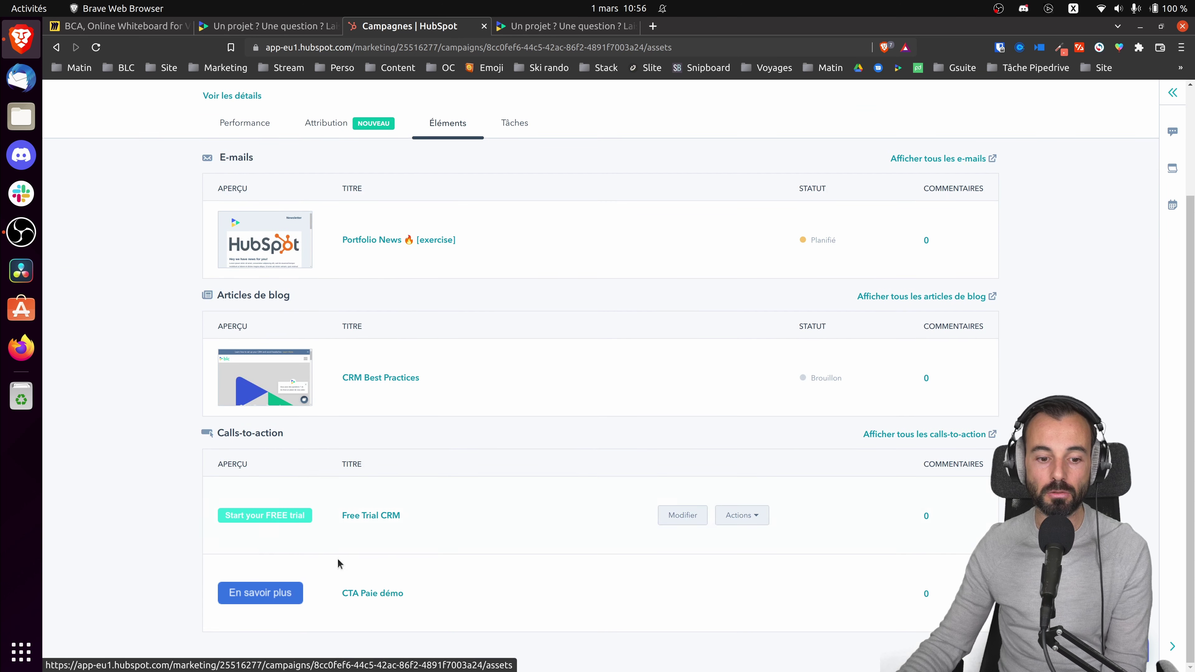
mouse_move(281, 245)
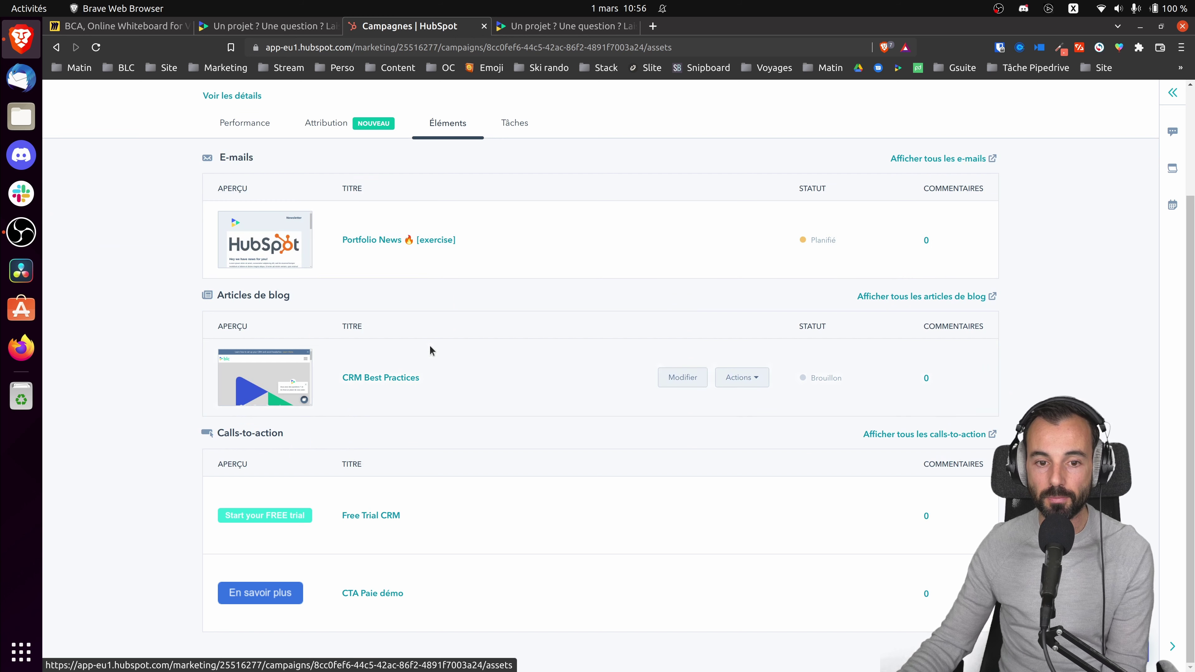
scroll(420, 492, up, 3)
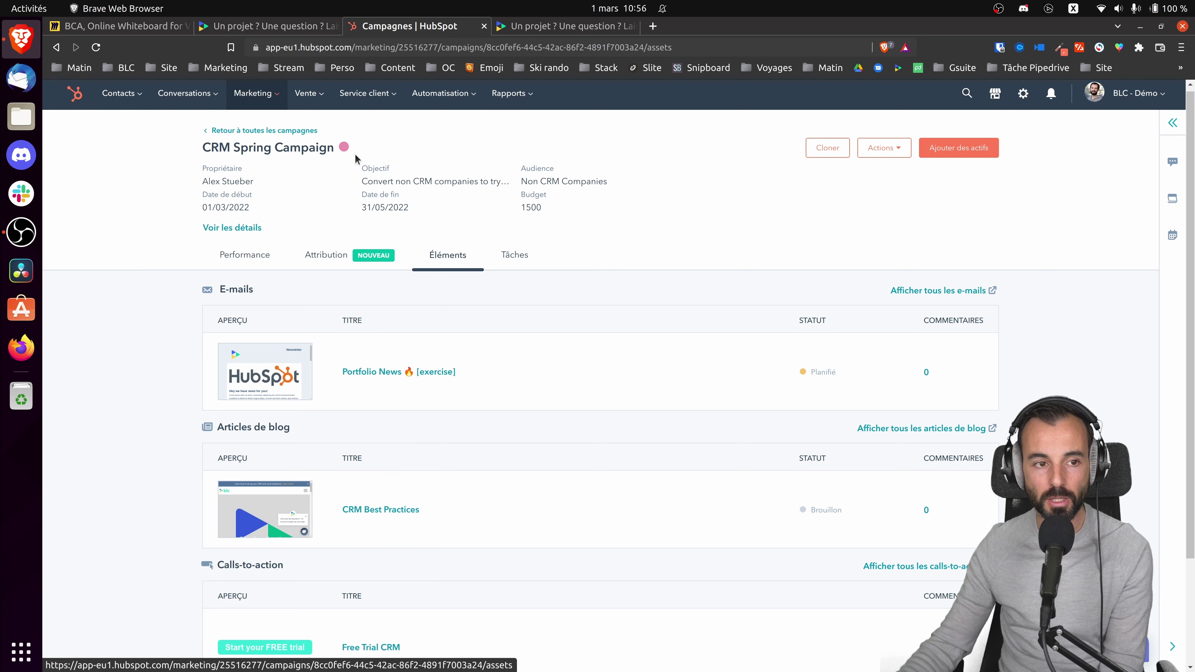
- Look at the lead capture tools for CTAs and forms, and revisit the whiteboard's trio diagram
click(274, 97)
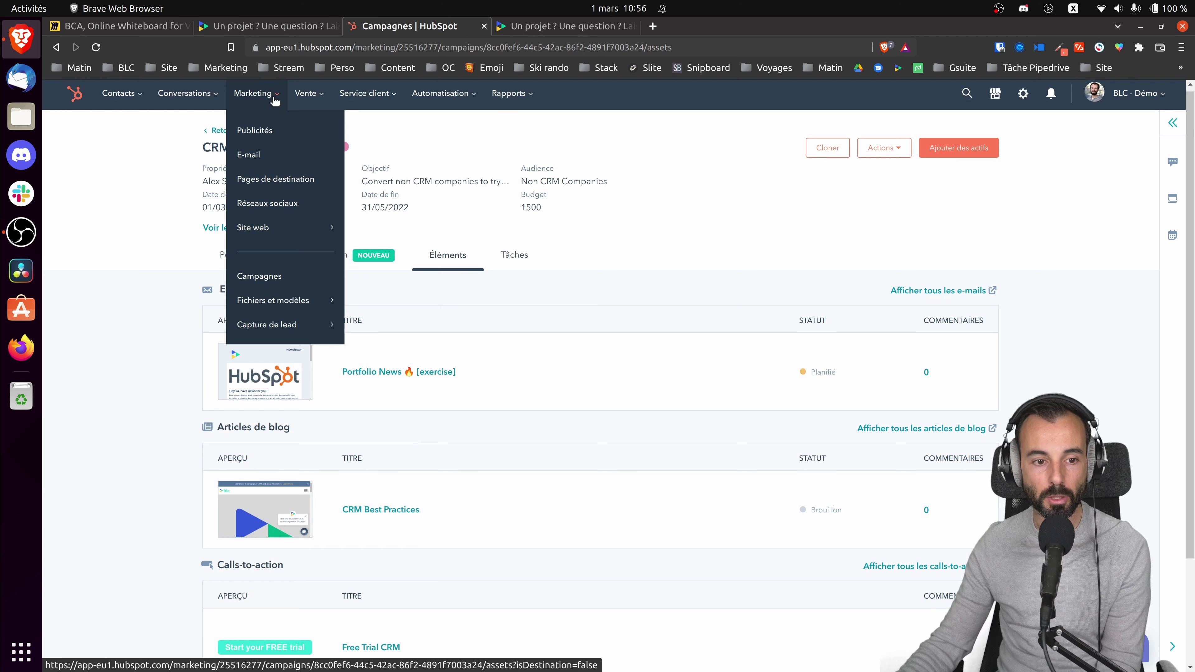
mouse_move(277, 324)
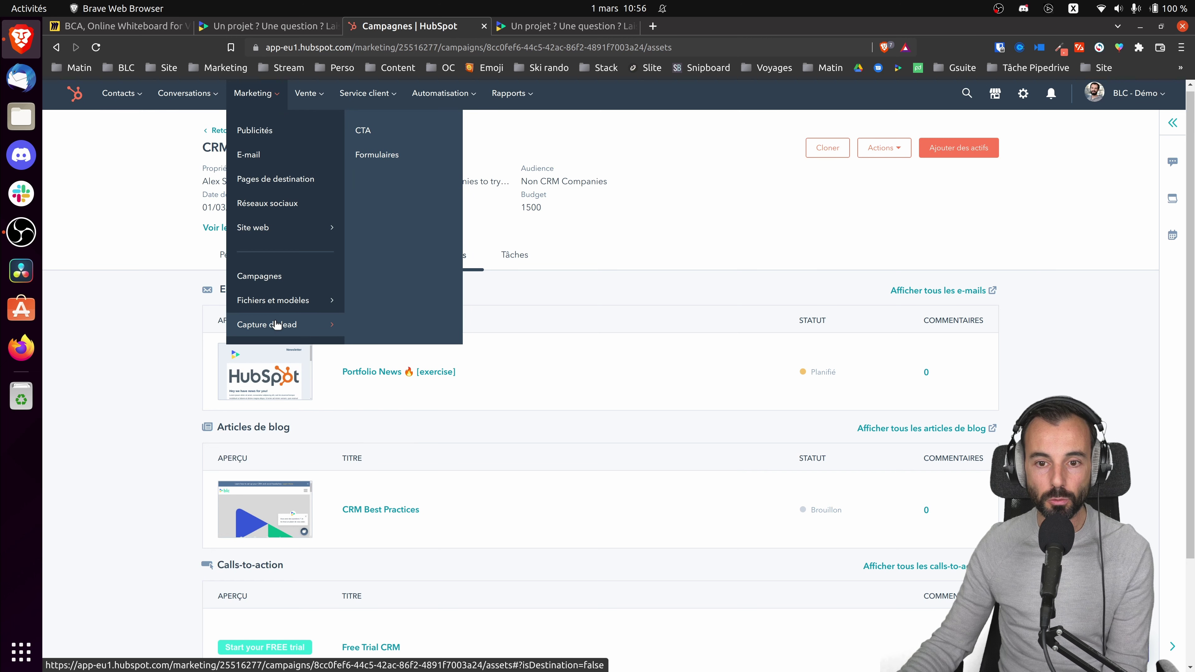
click(118, 25)
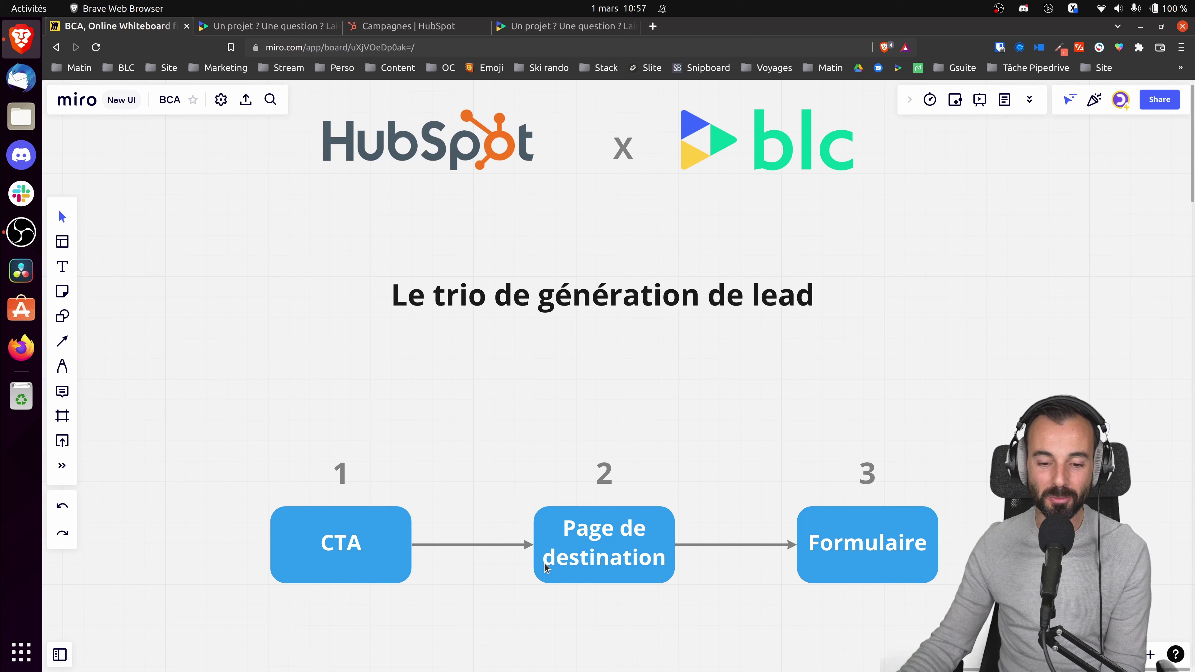
- Return to HubSpot and open the list of landing pages
click(409, 26)
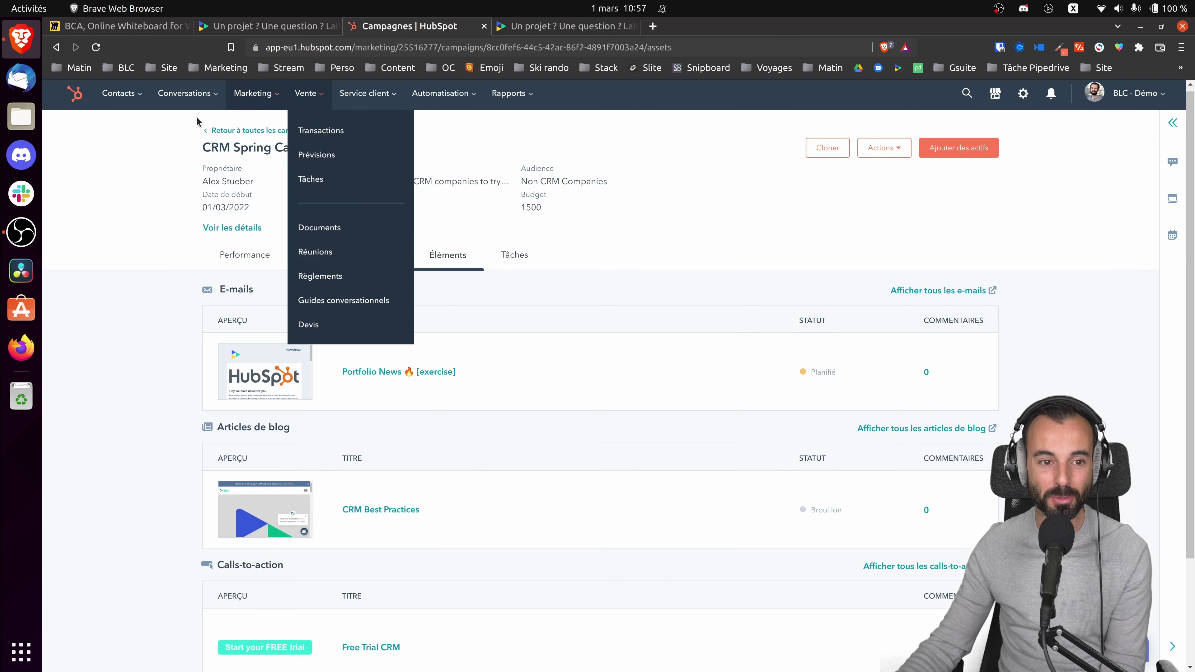
mouse_move(195, 108)
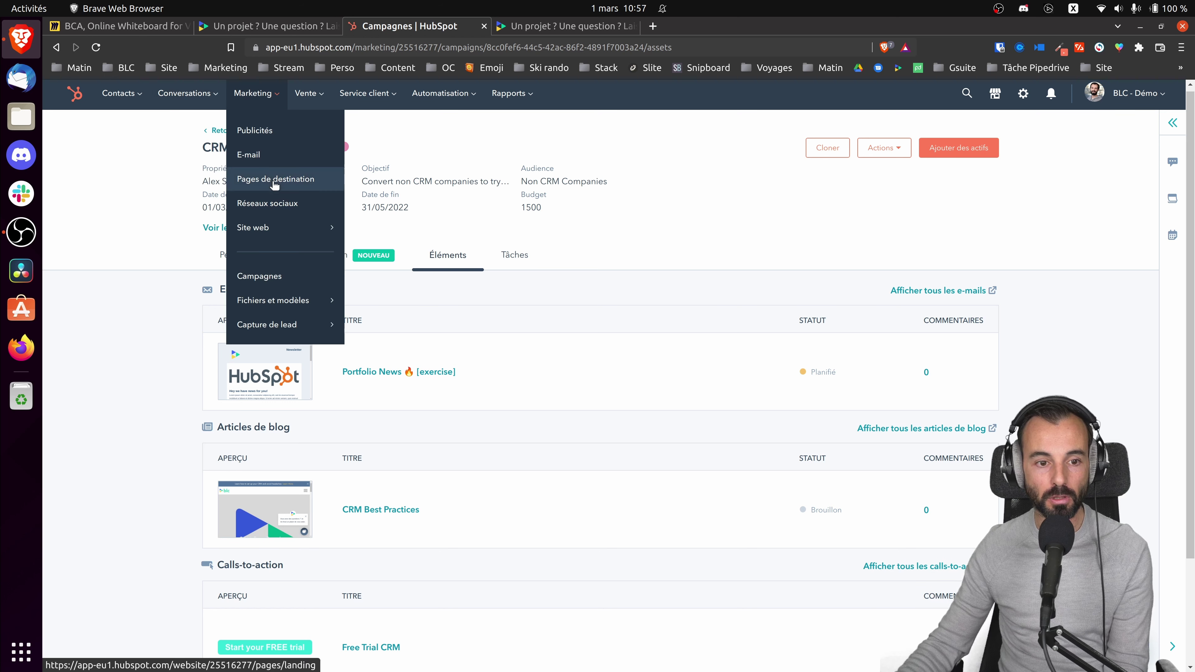
click(254, 180)
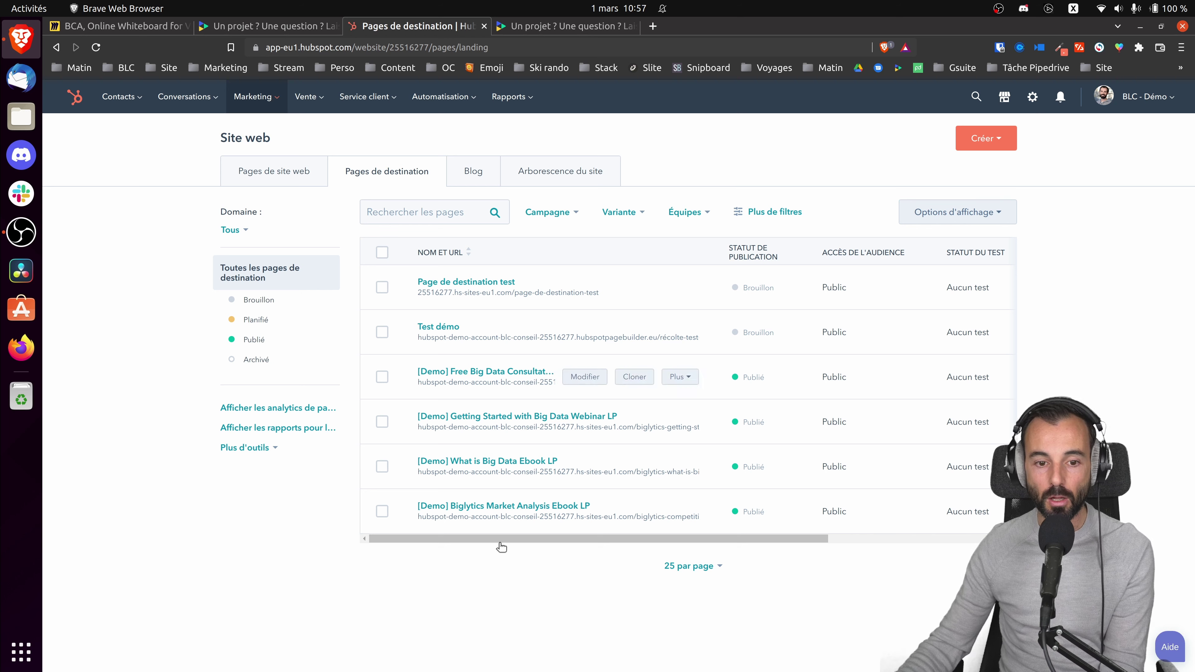
- Check the available website domains and create a landing page named "Test paie" on the preselected one
click(989, 149)
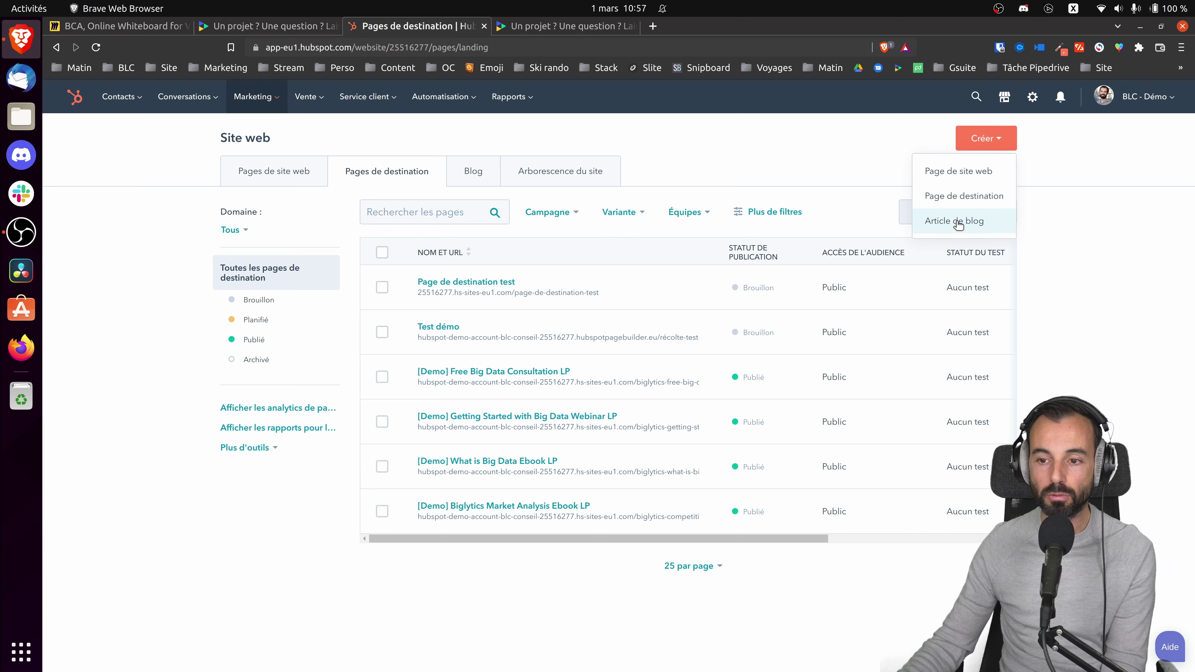
click(962, 197)
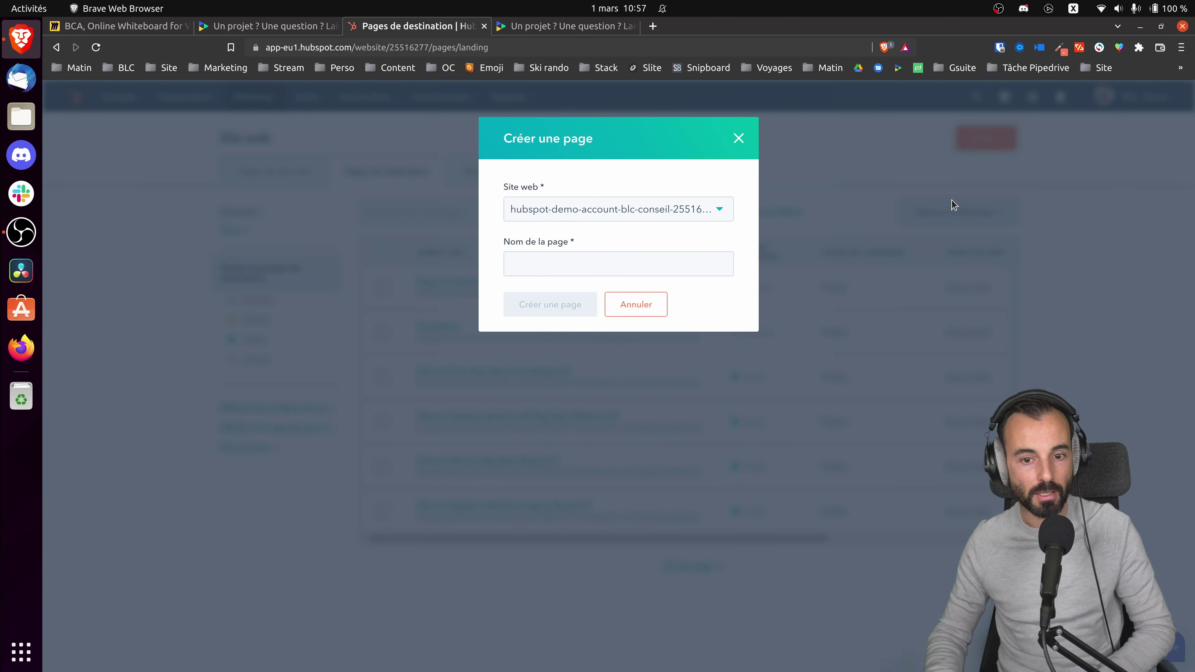
click(723, 211)
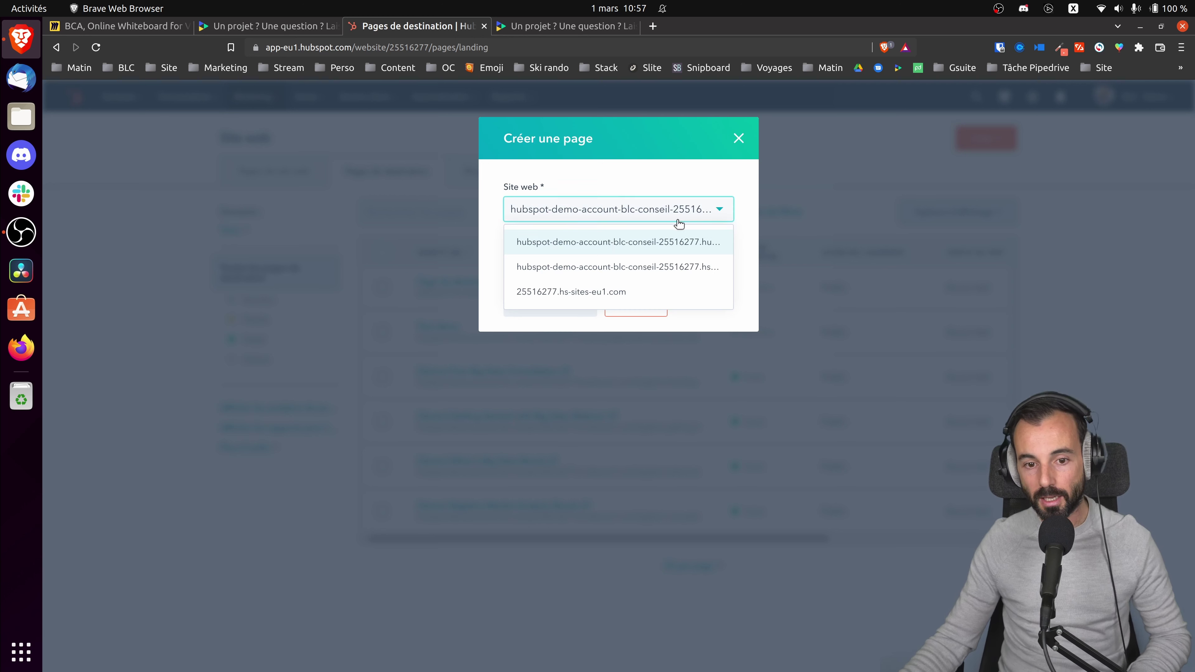
click(616, 173)
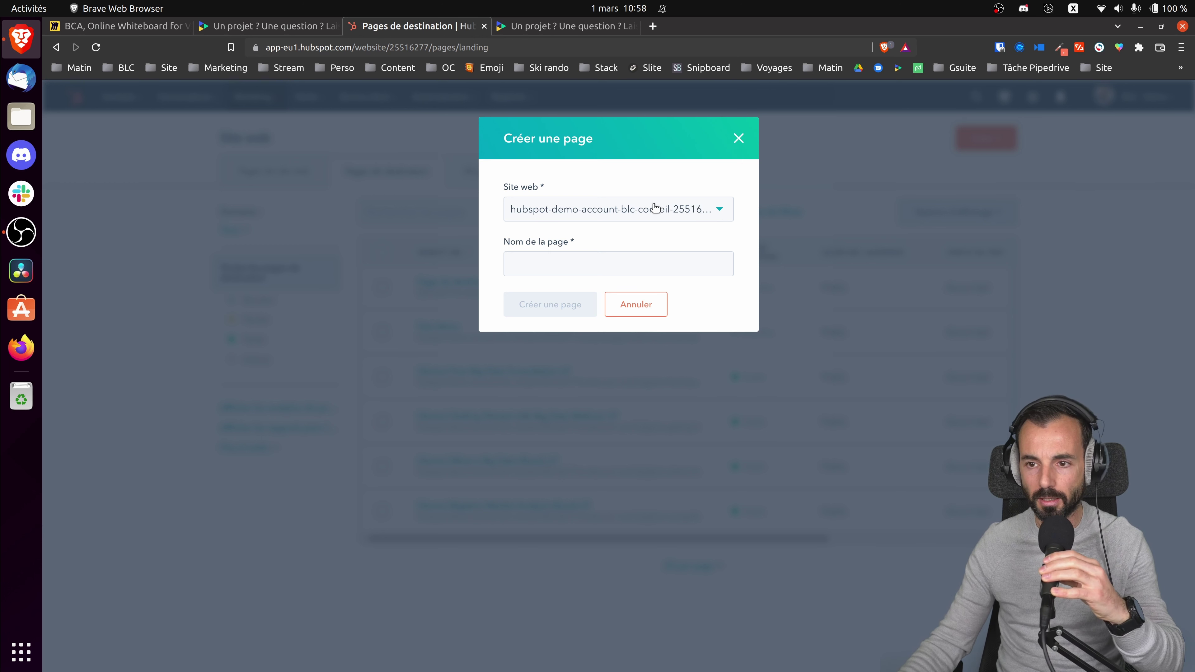
click(599, 266)
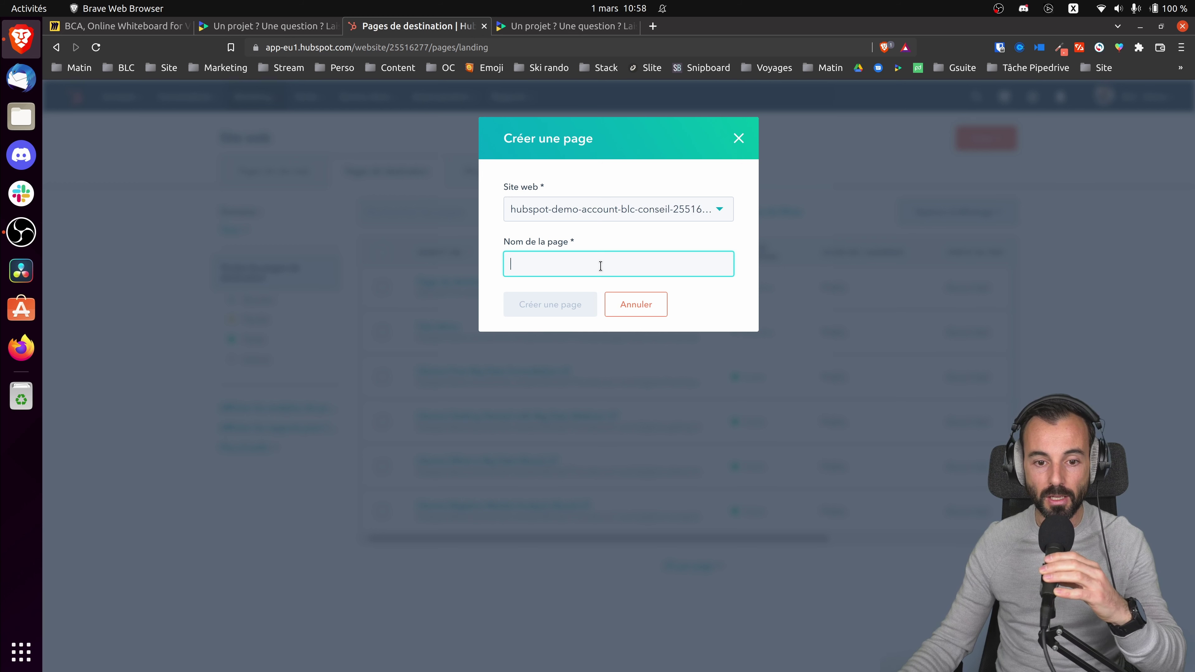
text(Test paie)
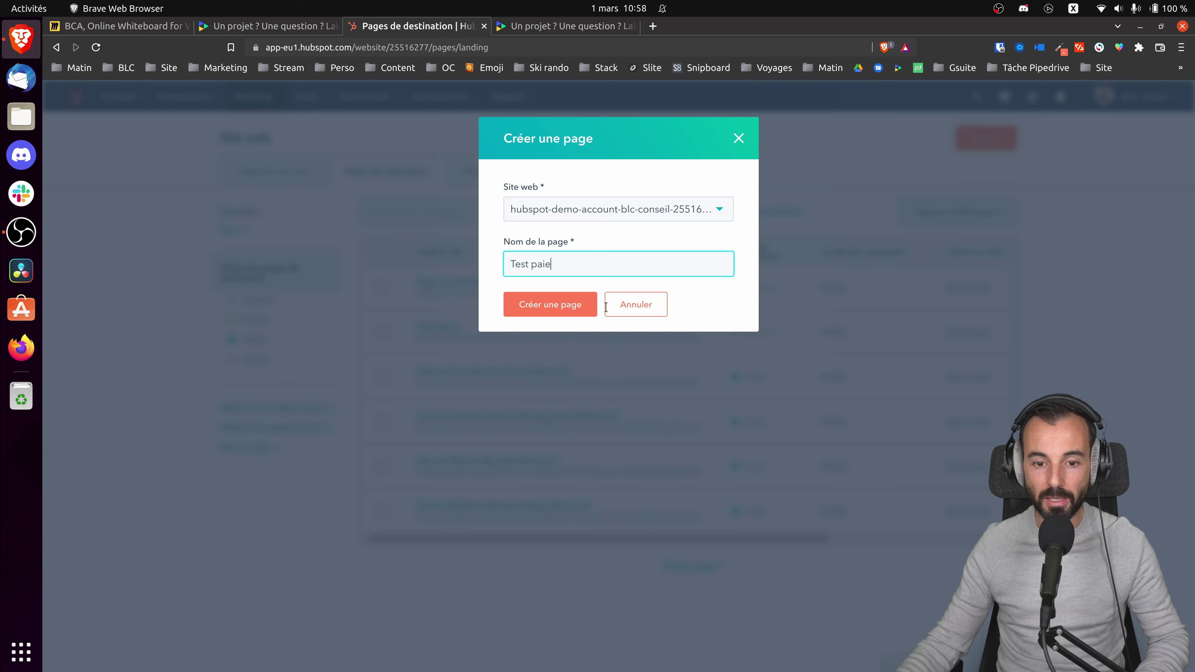
click(569, 309)
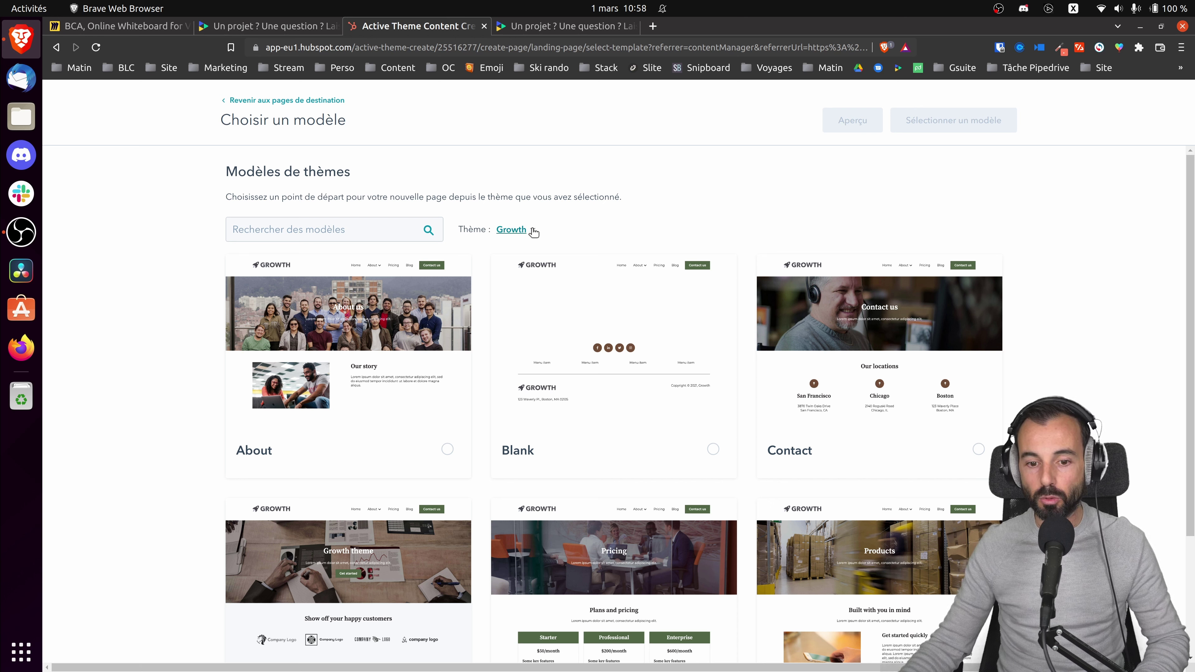
- Browse the Growth theme's templates and apply the Pricing template to the "Test paie" page
scroll(687, 375, down, 3)
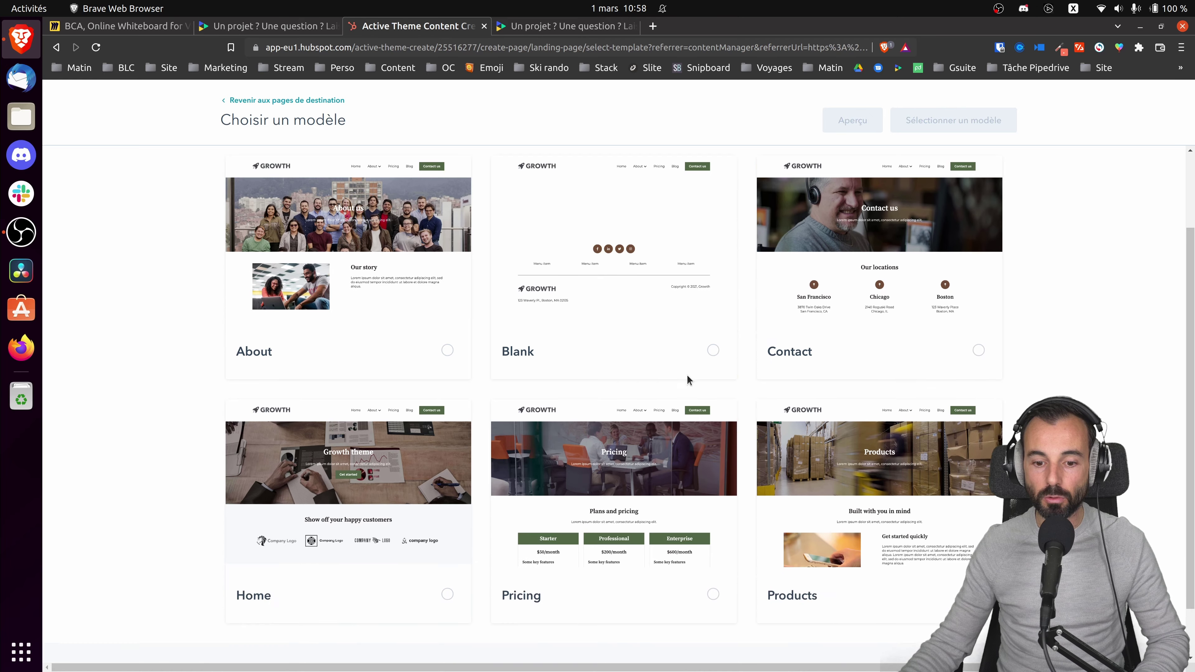
scroll(480, 459, up, 3)
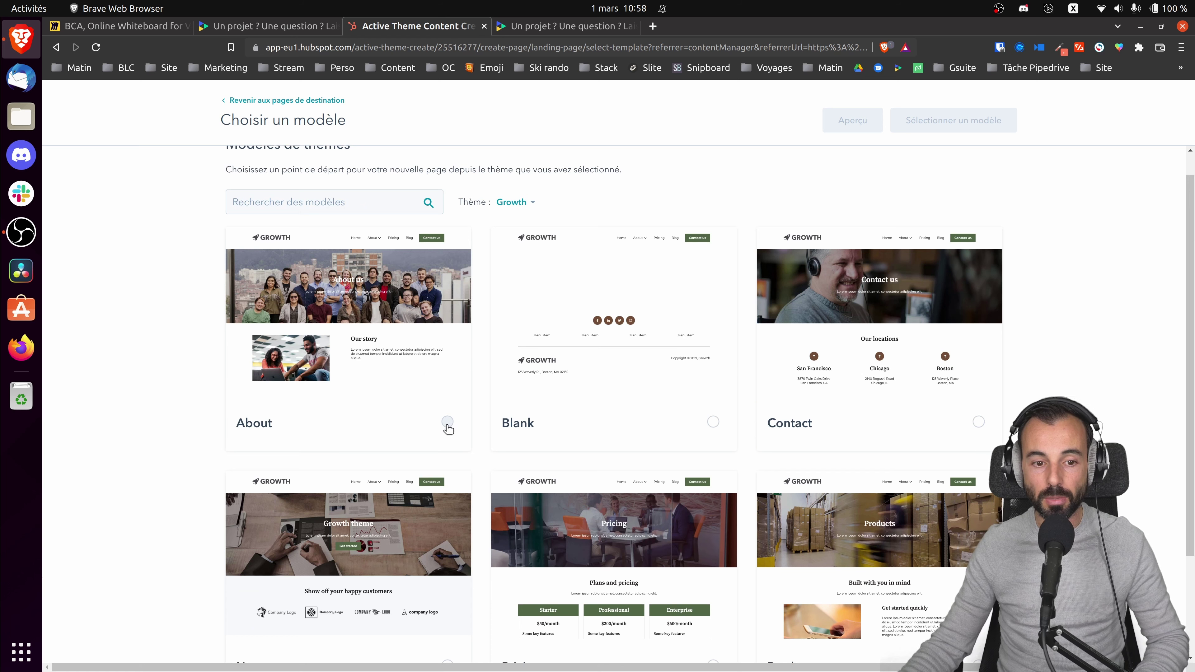
scroll(934, 411, down, 2)
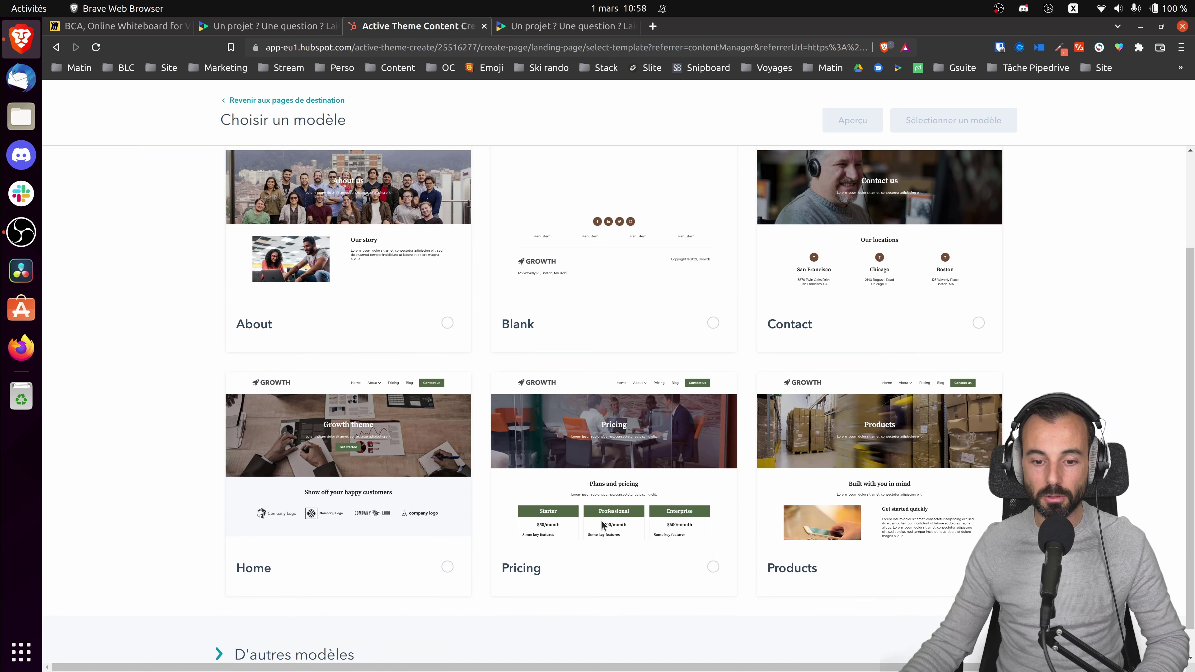
click(713, 567)
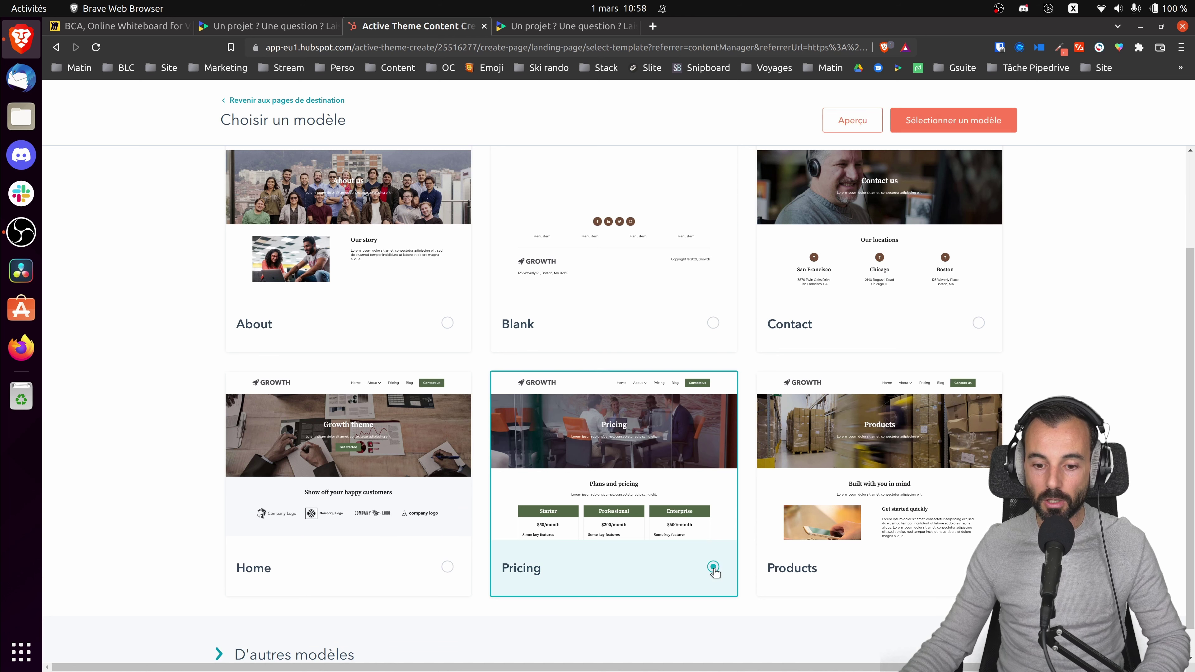
click(970, 123)
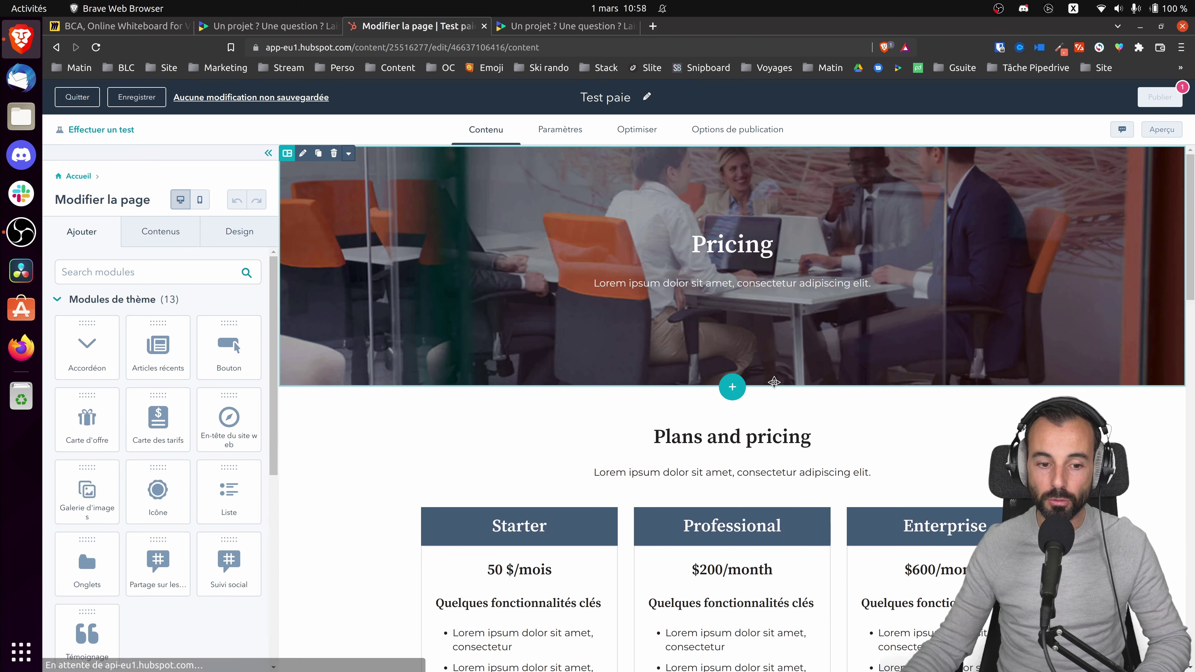
- Leave the page editor and start another landing page named "Test"
click(80, 98)
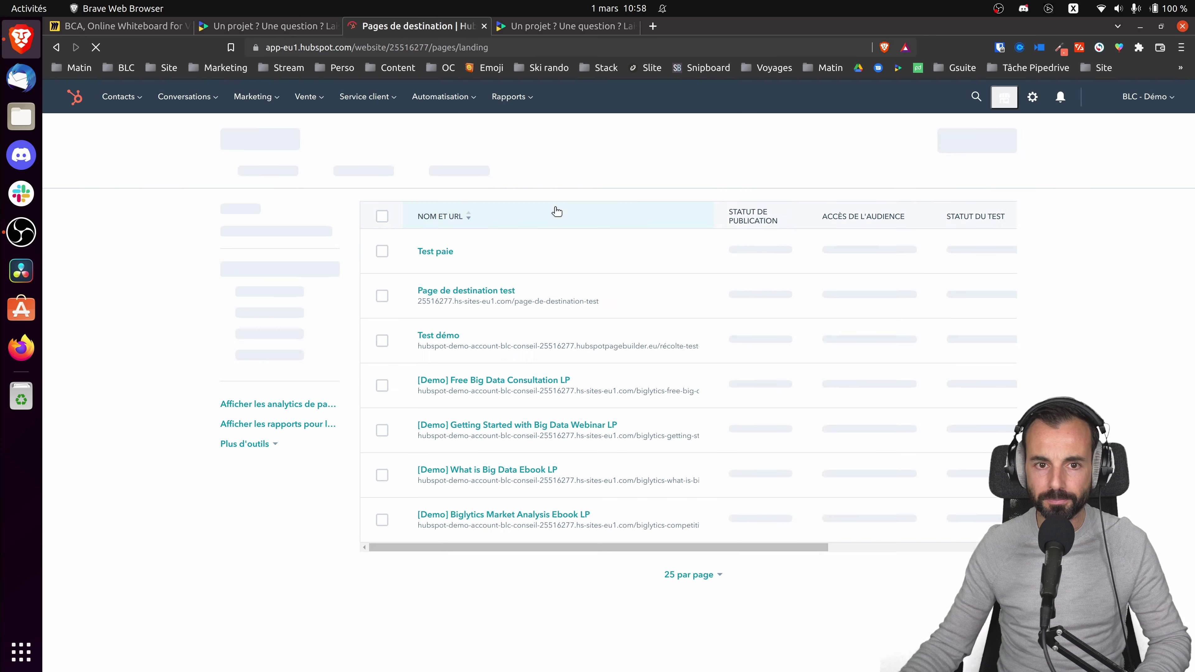
click(986, 138)
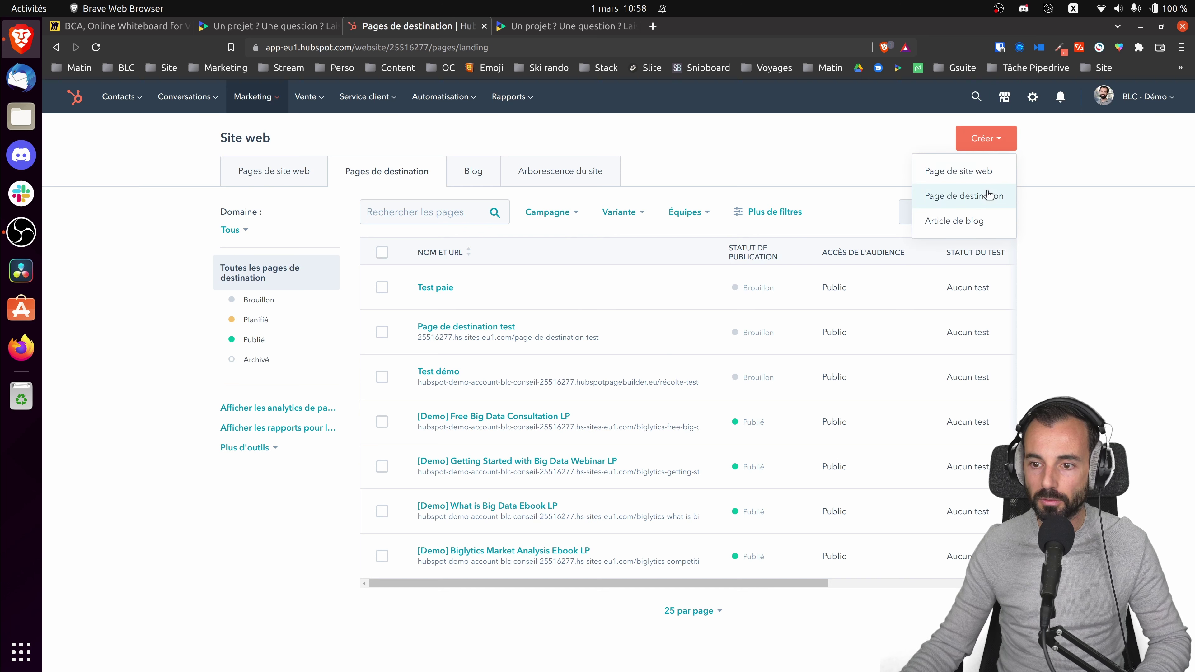
click(988, 194)
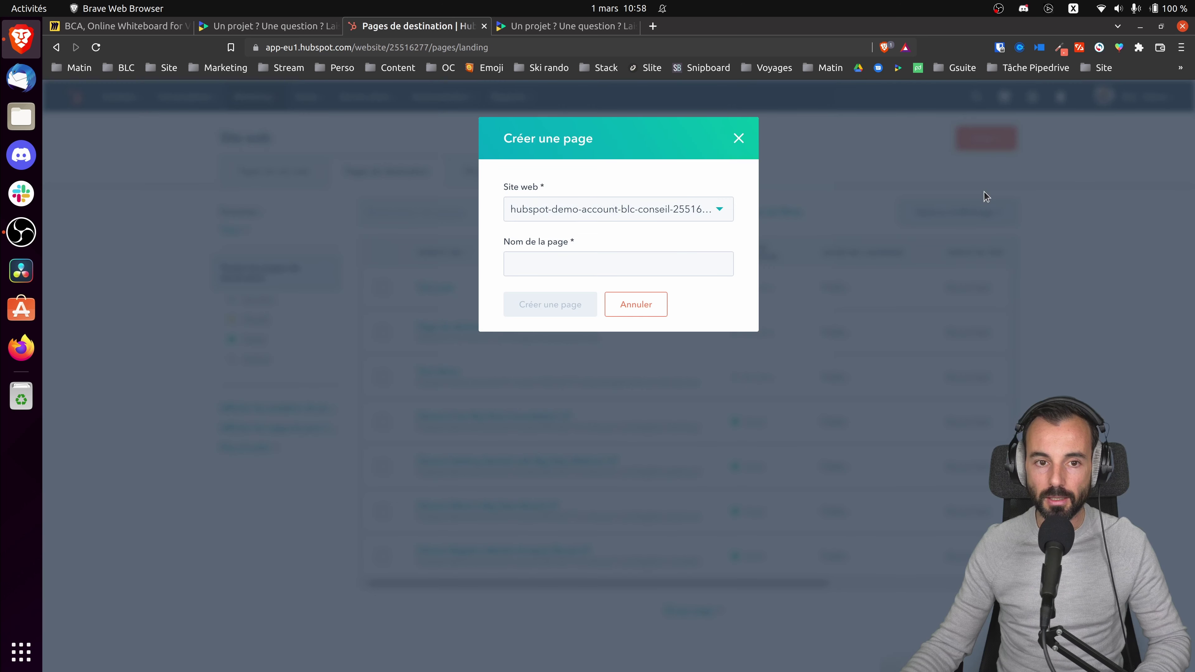
click(630, 263)
text(Test)
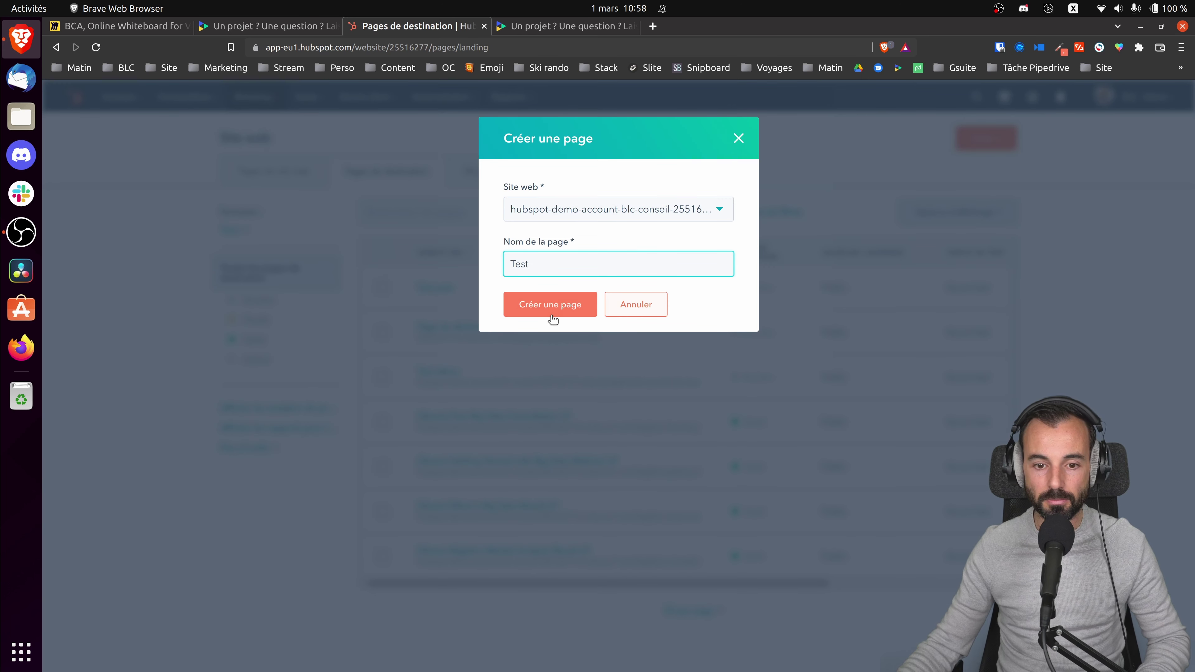
click(550, 312)
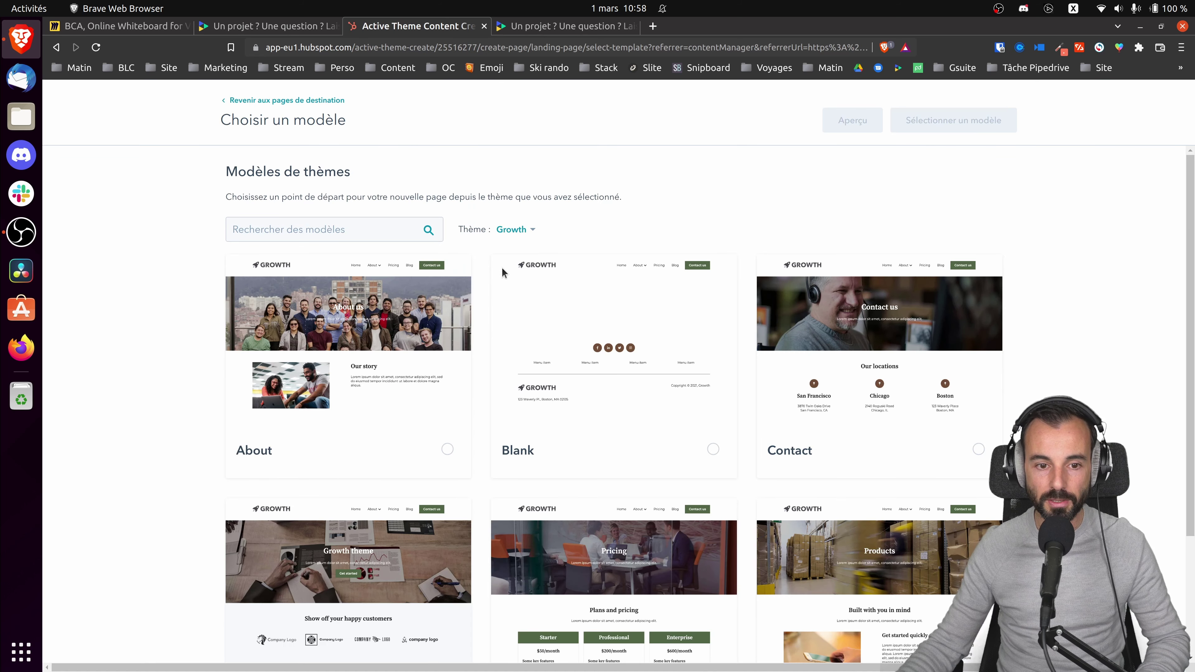
- Check the Growth theme's modification options, expand the other templates, and compare them with the theme's own templates
click(527, 231)
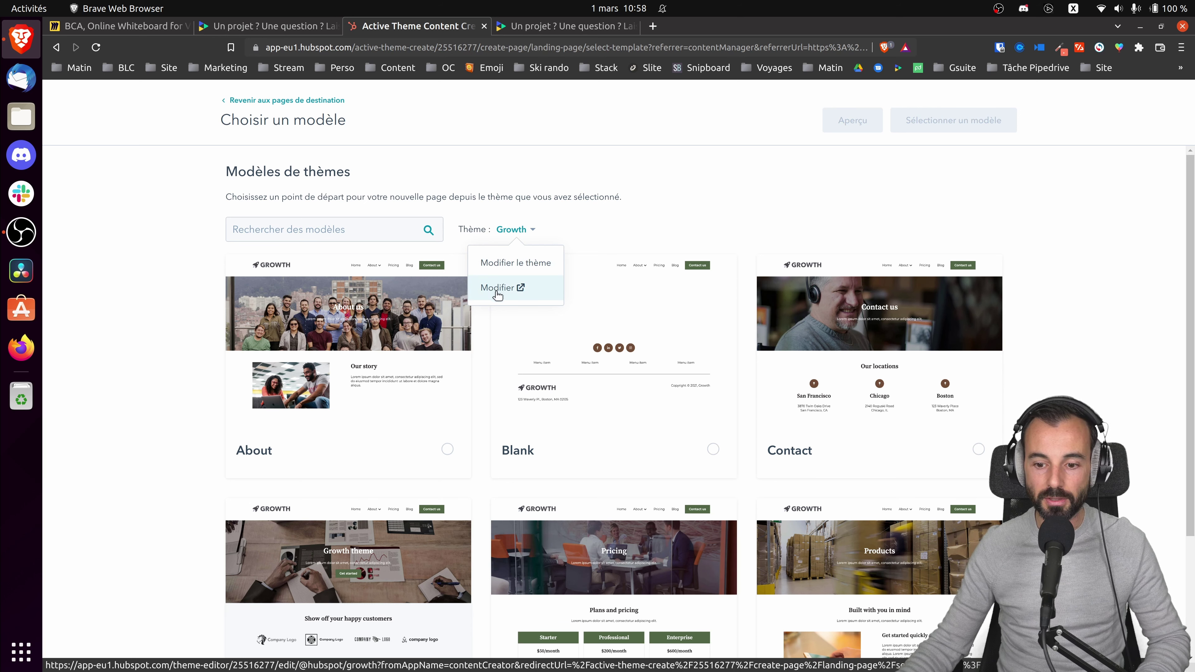
scroll(166, 361, down, 3)
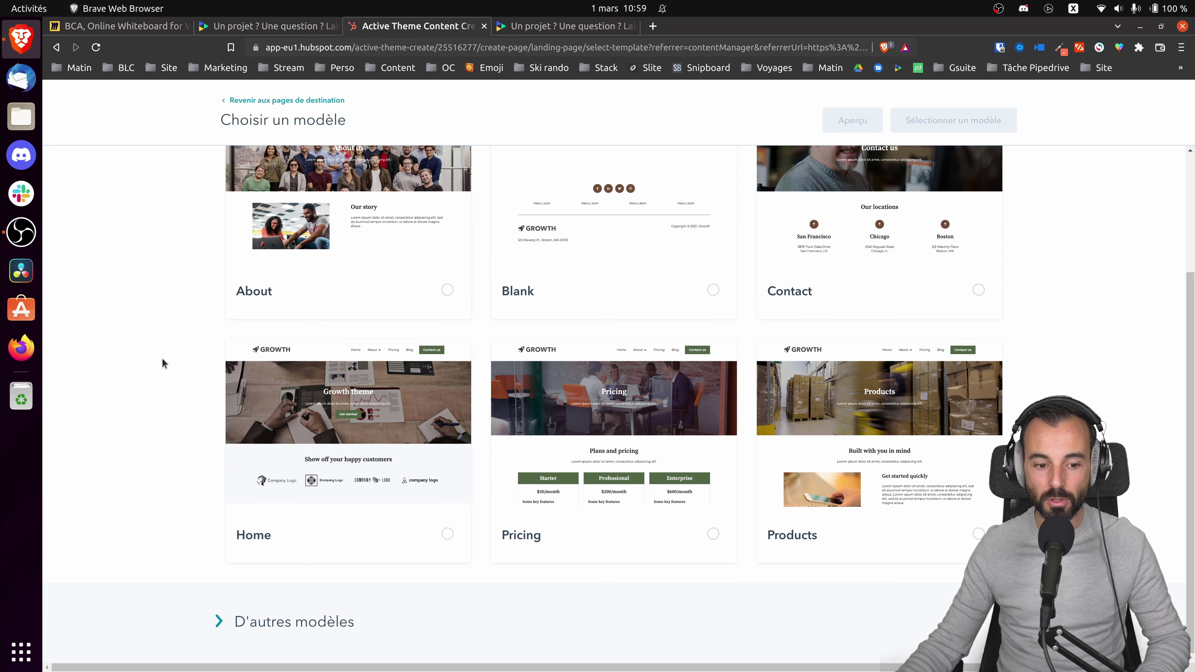
click(220, 621)
scroll(225, 606, down, 7)
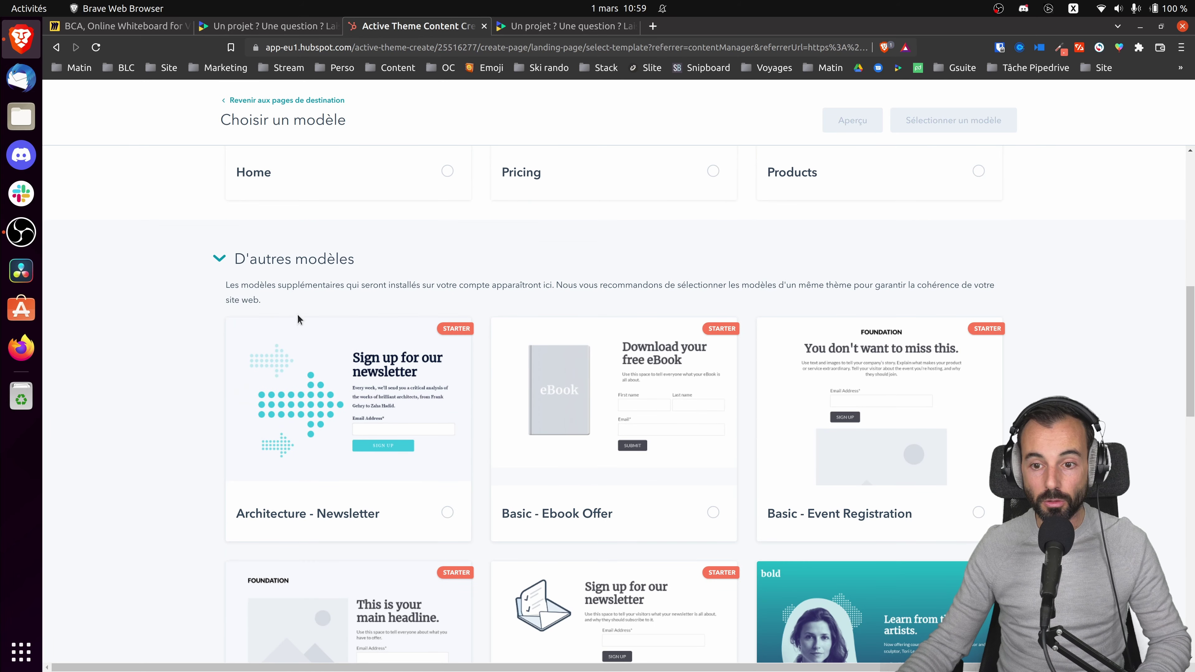
scroll(296, 314, up, 9)
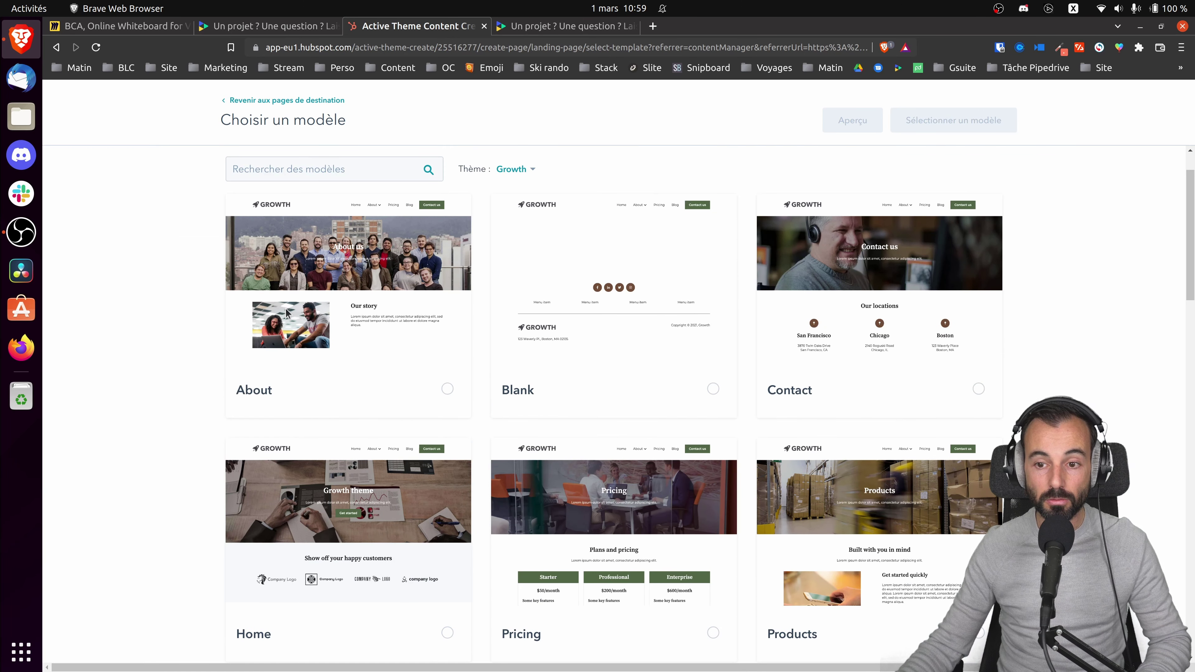
scroll(635, 171, up, 1)
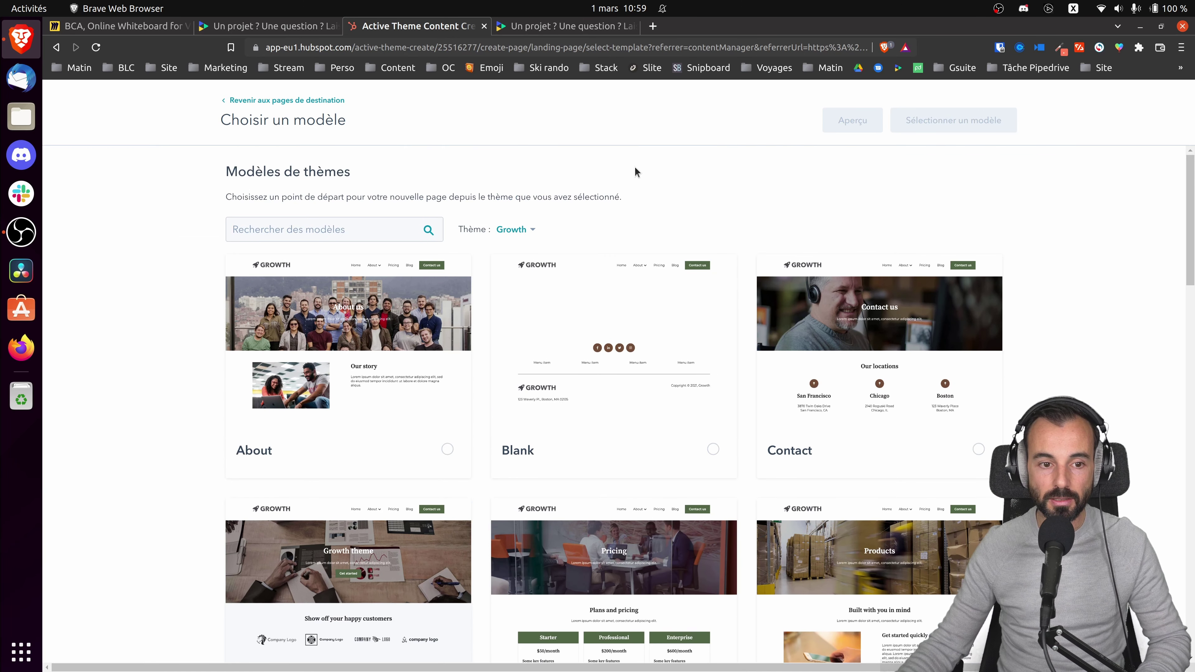
scroll(511, 295, down, 2)
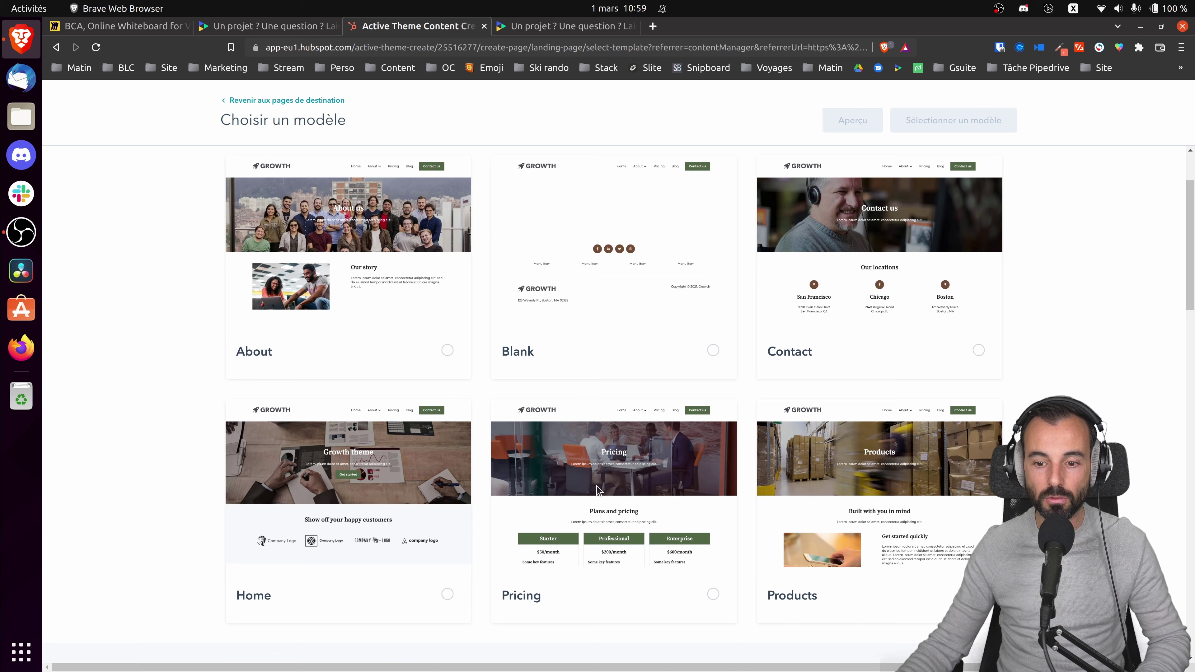
scroll(597, 490, down, 3)
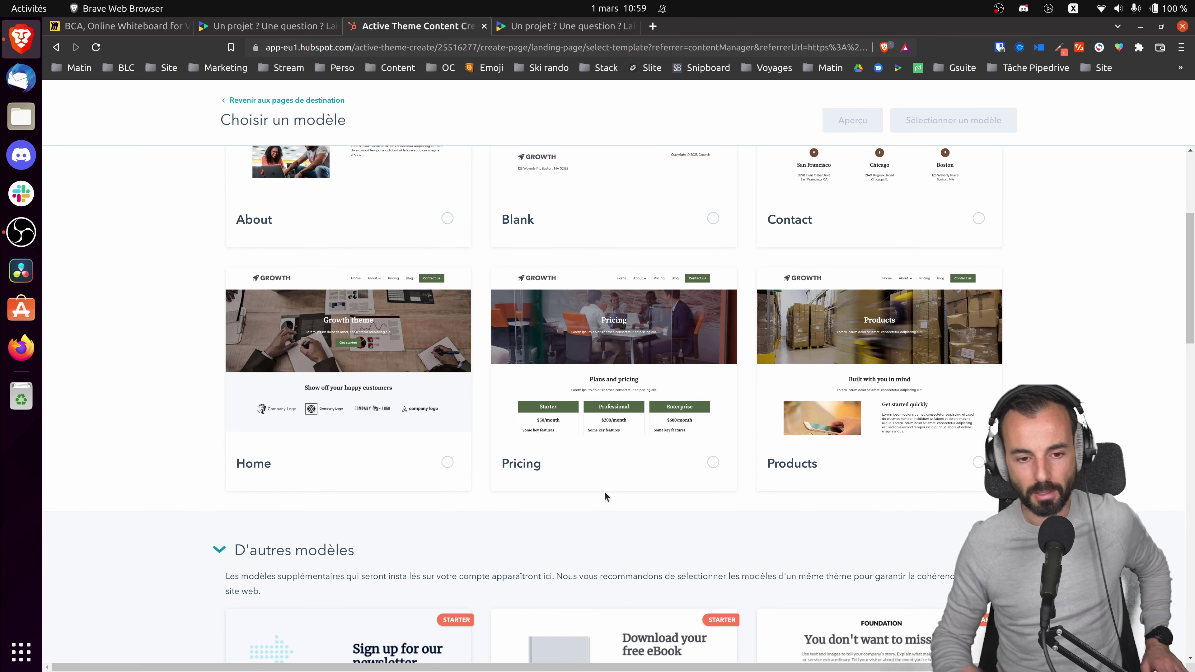
scroll(612, 492, down, 2)
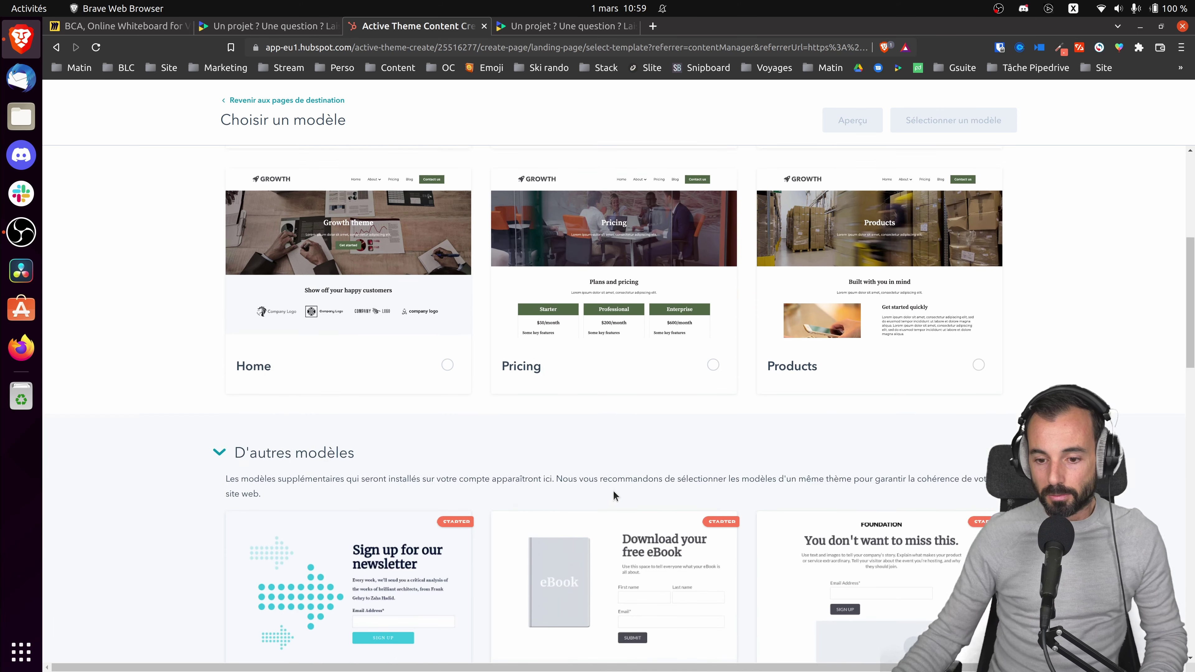
- Browse the additional landing page templates and apply the Growth theme's Contact template to the "Test" page
scroll(613, 495, down, 1)
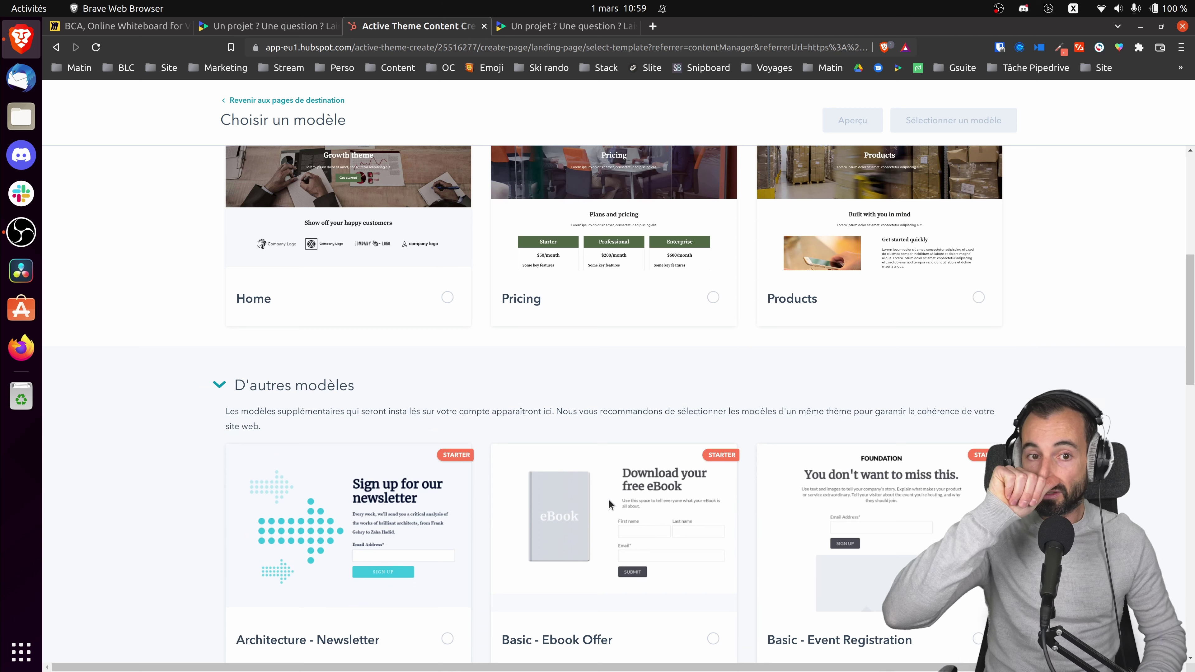
scroll(578, 498, down, 5)
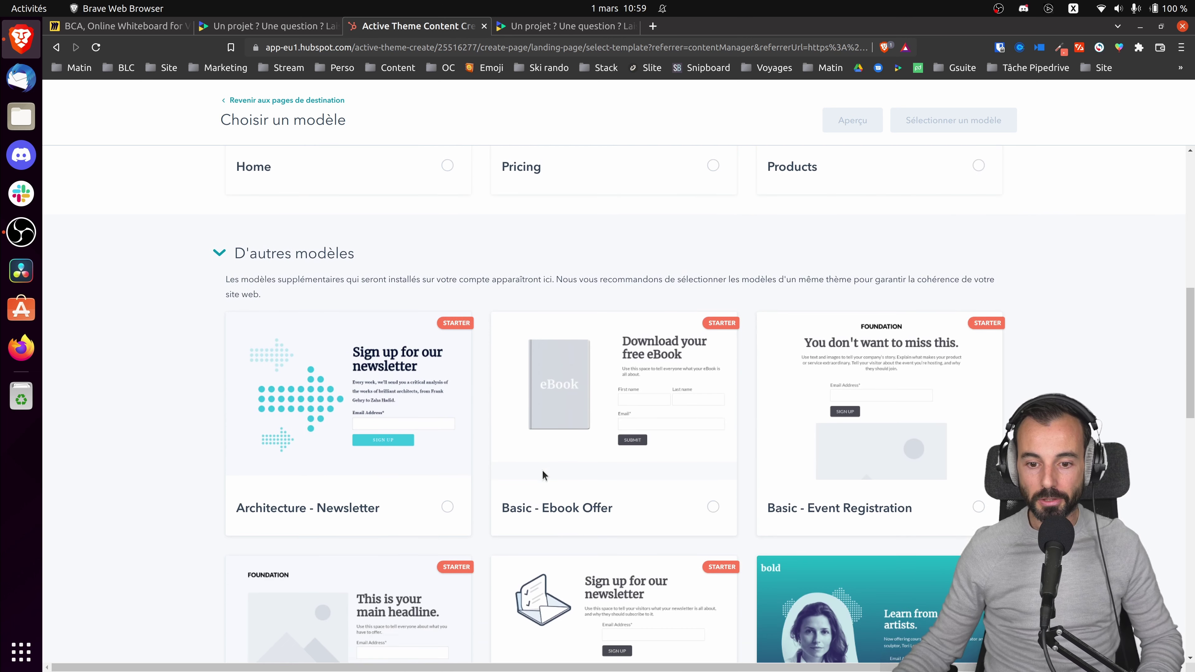
scroll(618, 419, down, 6)
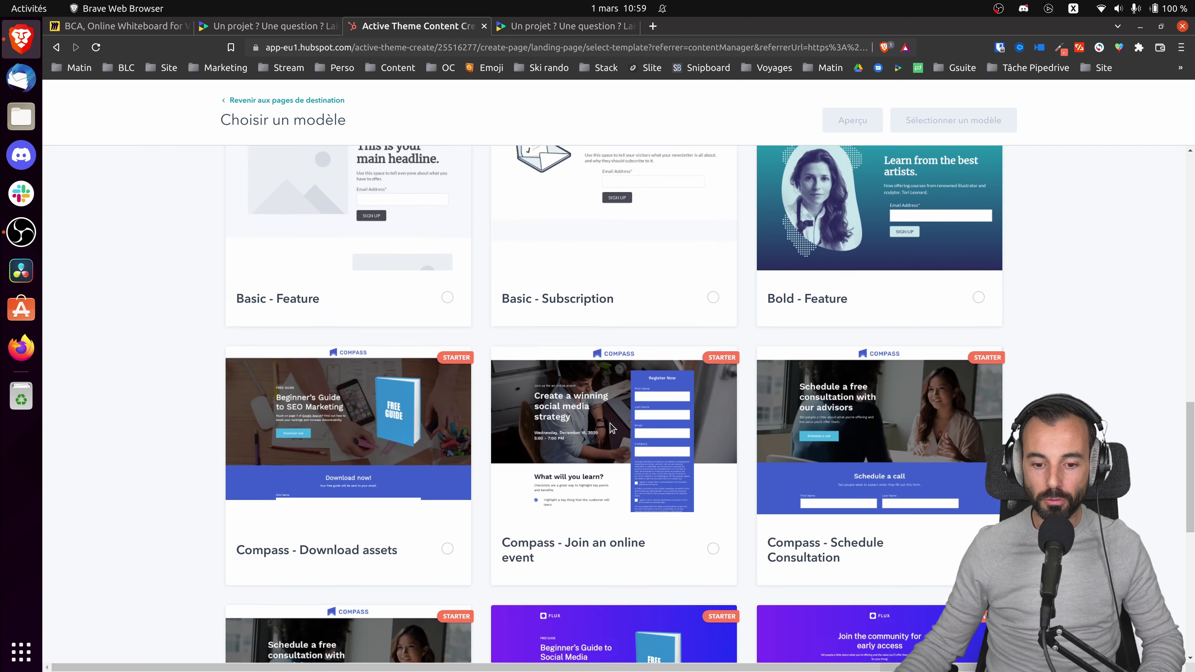
scroll(606, 425, up, 15)
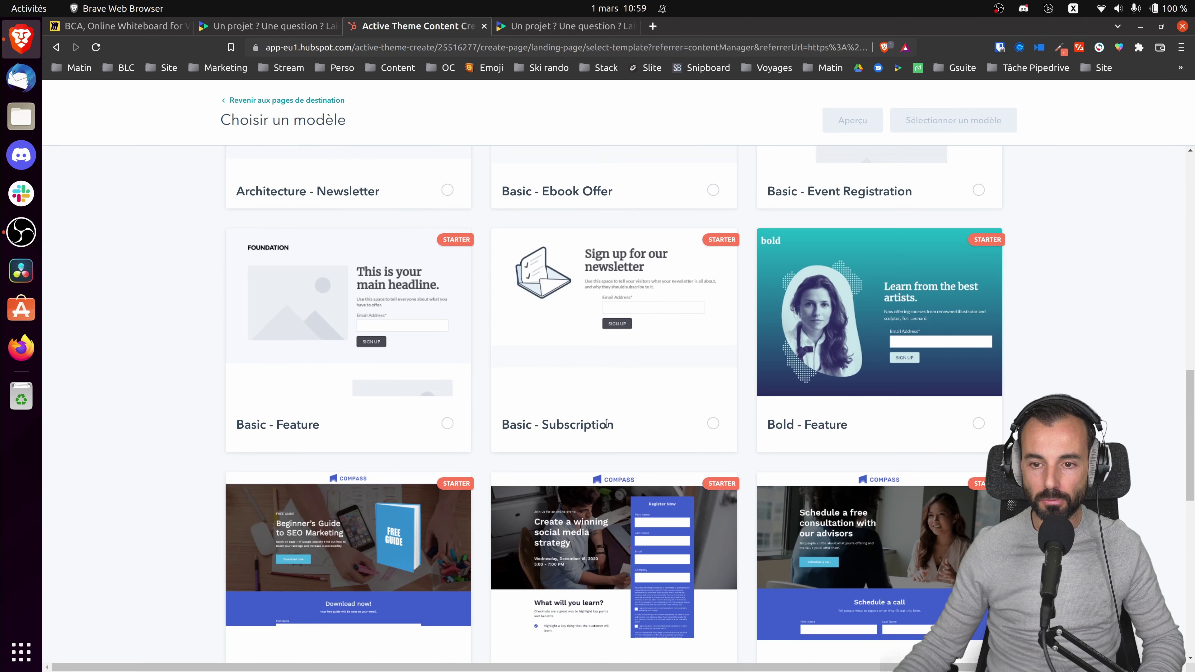
scroll(607, 424, up, 2)
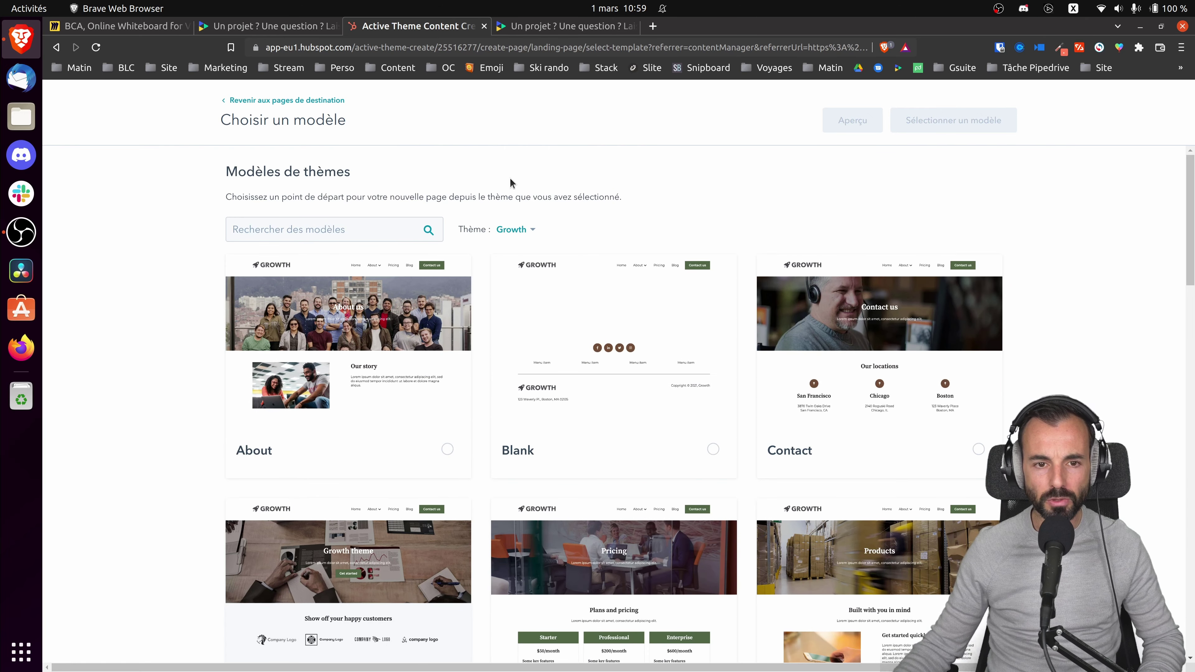
scroll(922, 377, down, 2)
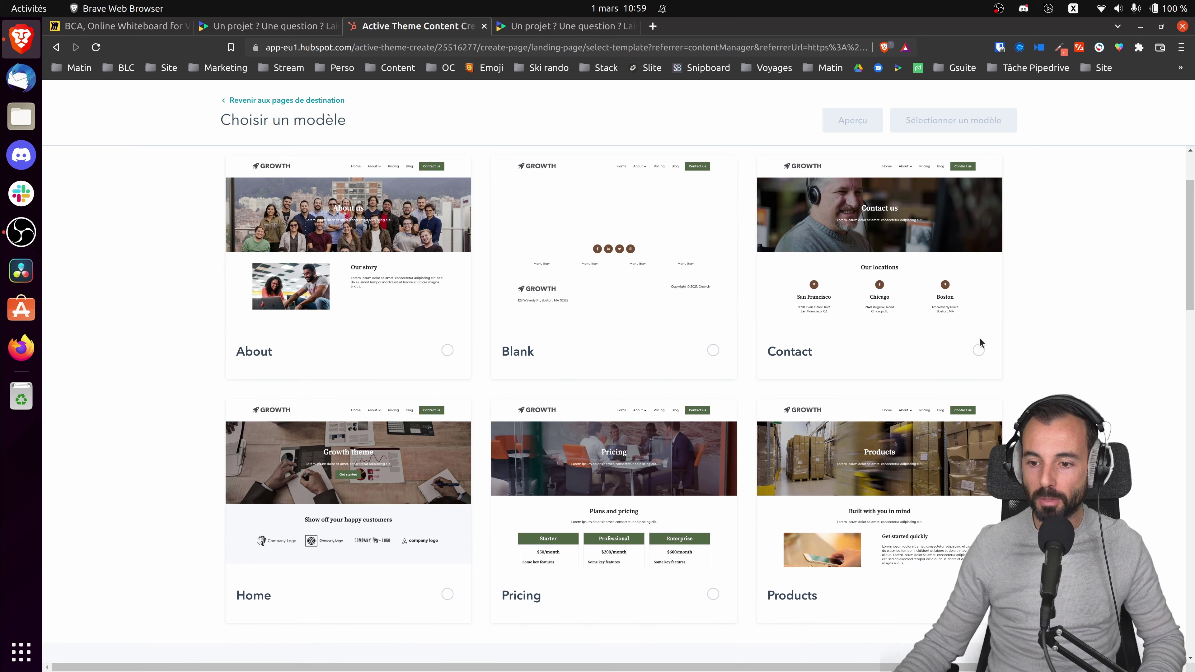
click(979, 350)
click(936, 123)
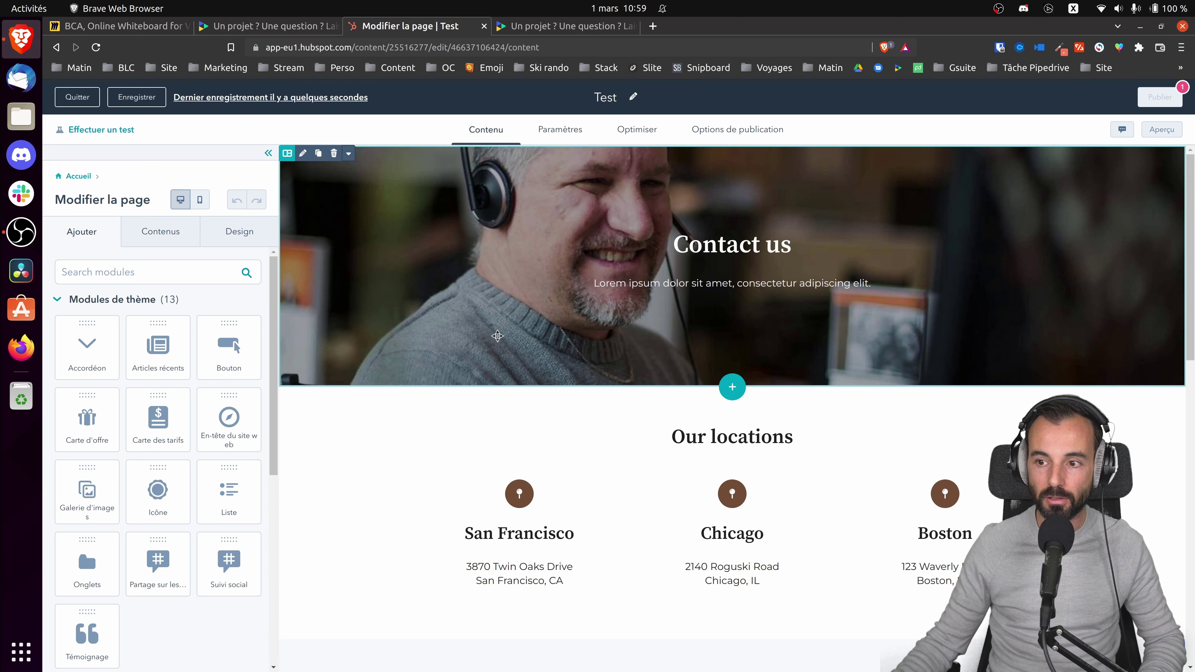
- Examine the banner section's alignment and spacing options, as well as its background image settings
click(545, 203)
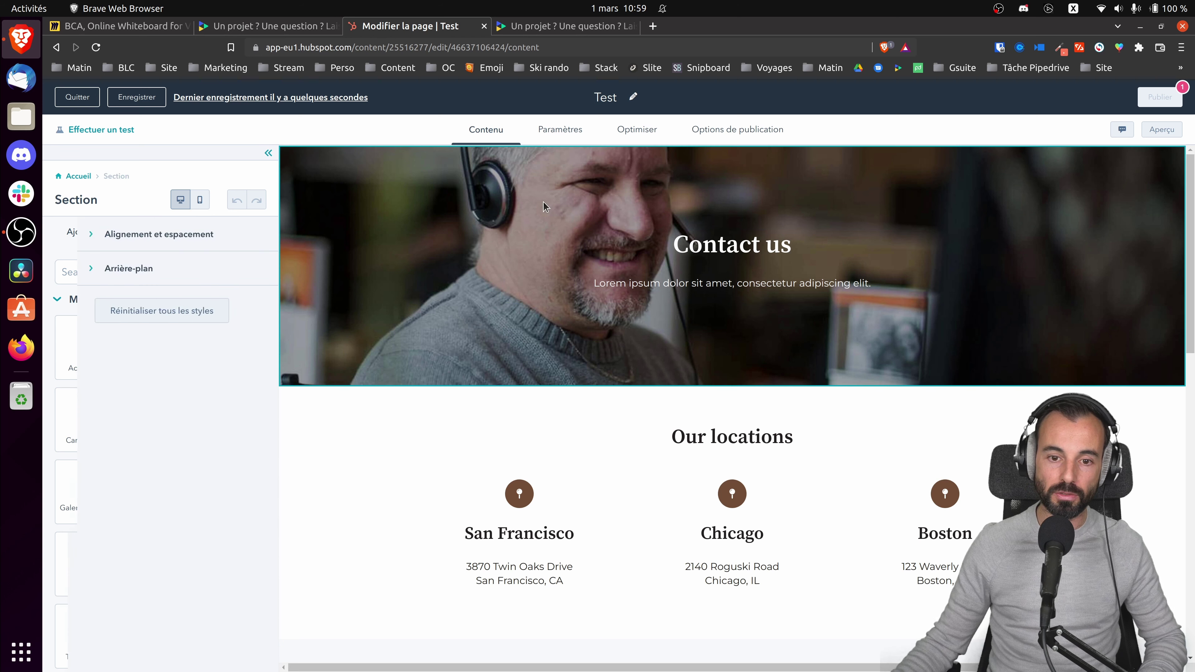
click(96, 235)
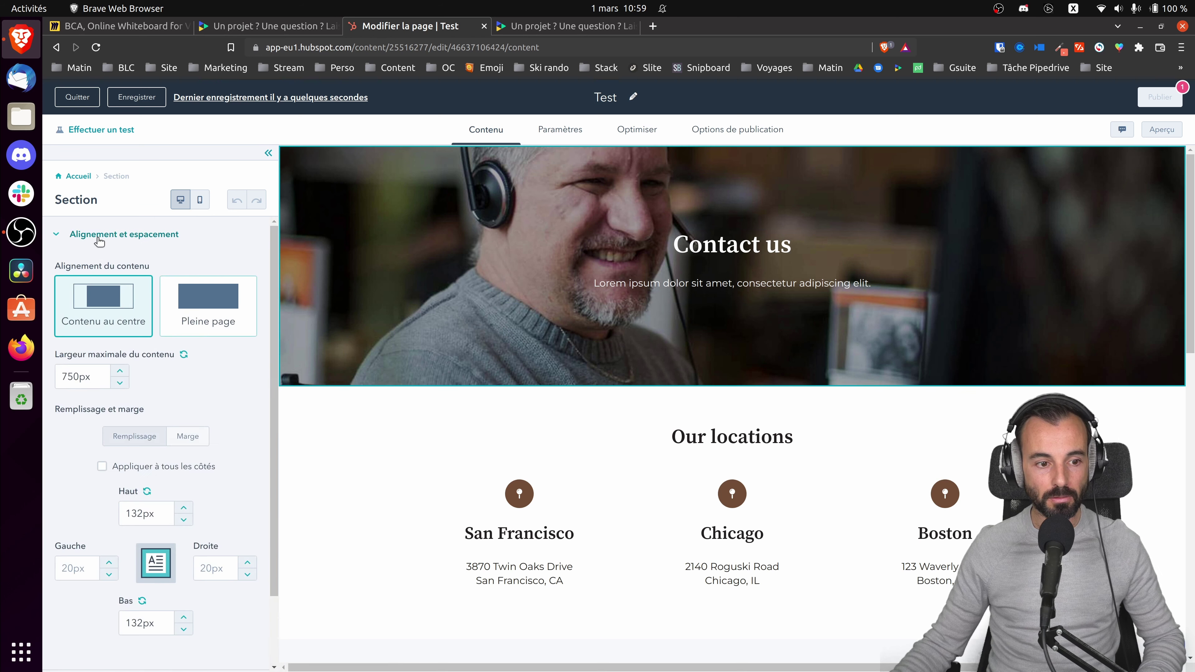
click(96, 235)
click(93, 268)
mouse_move(136, 491)
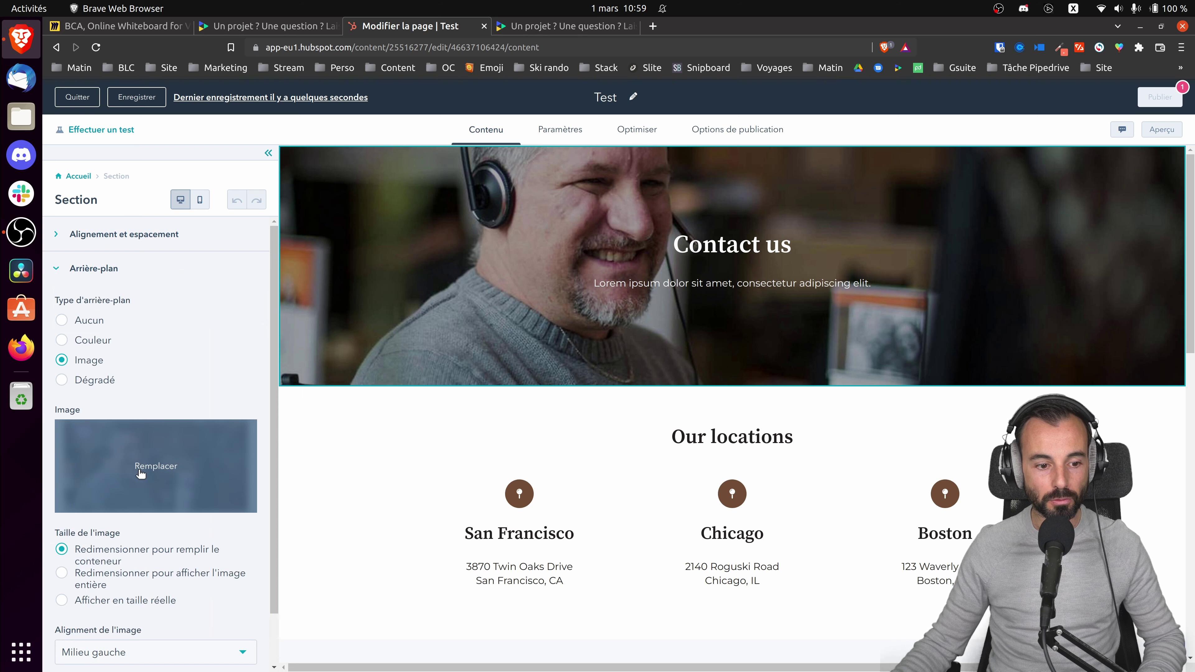
- Replace the word "Contact" in the banner heading with "Ce ci est un texte"
double_click(723, 241)
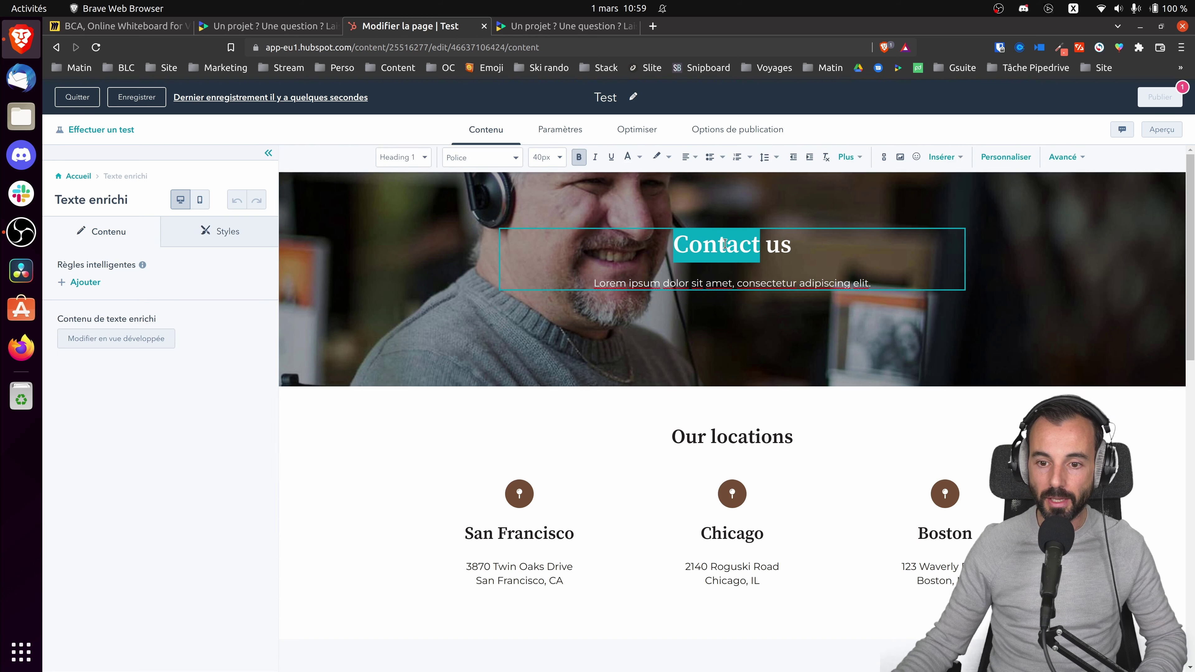
text(Ce ci est un )
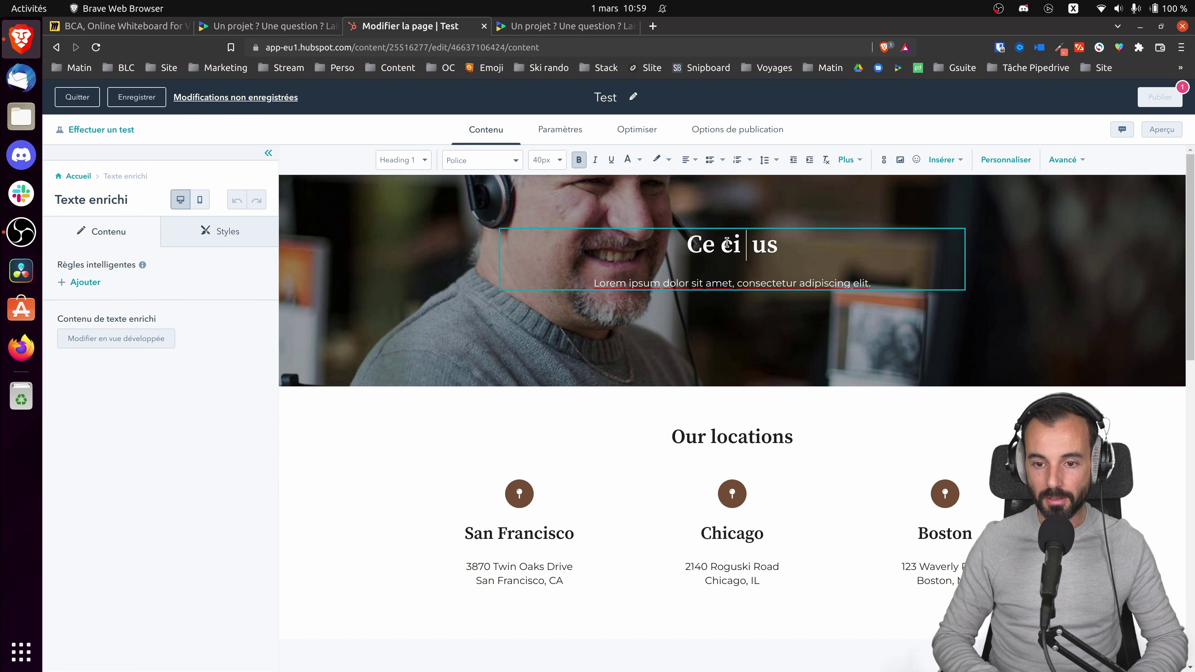
text(texe=)
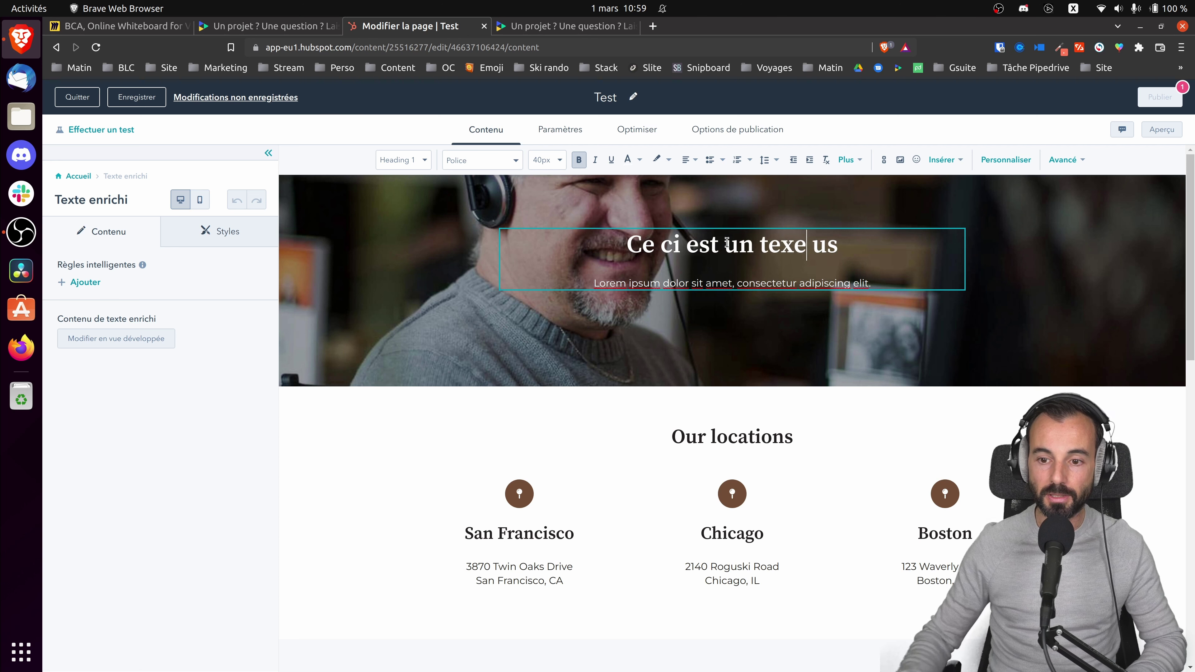
text(=)
key(BackSpace)
key(BackSpace)
key(BackSpace)
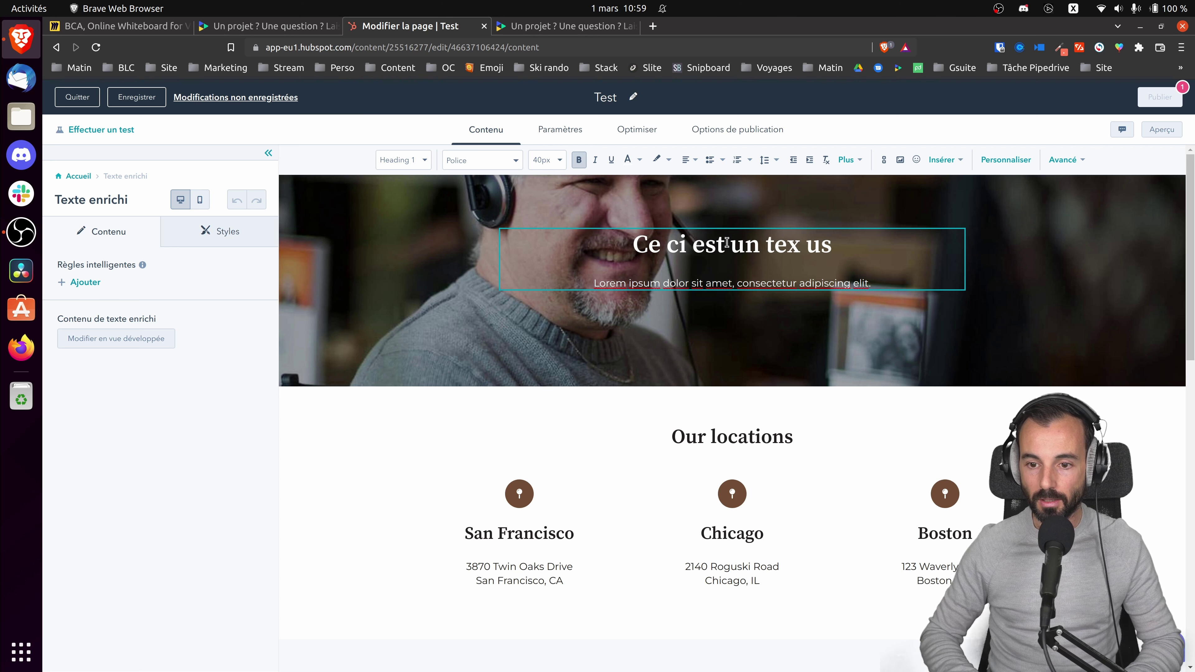
text(te)
- Review the page's locations and "Get in touch" sections, including the empty form block
scroll(621, 436, down, 4)
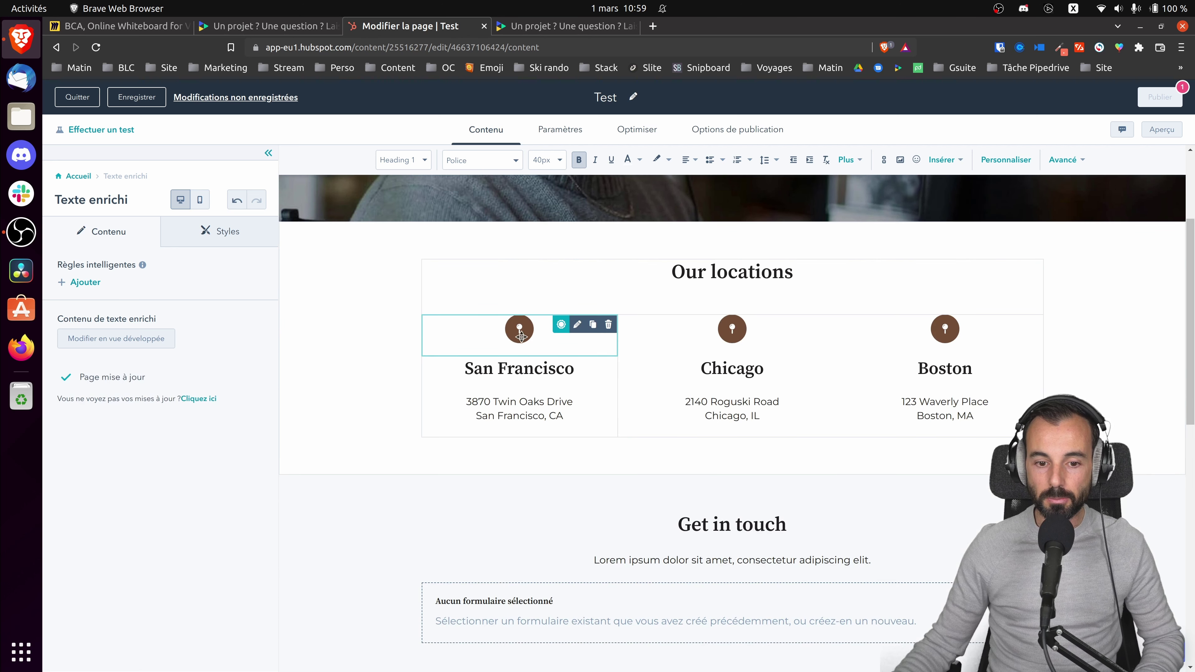
scroll(837, 391, down, 3)
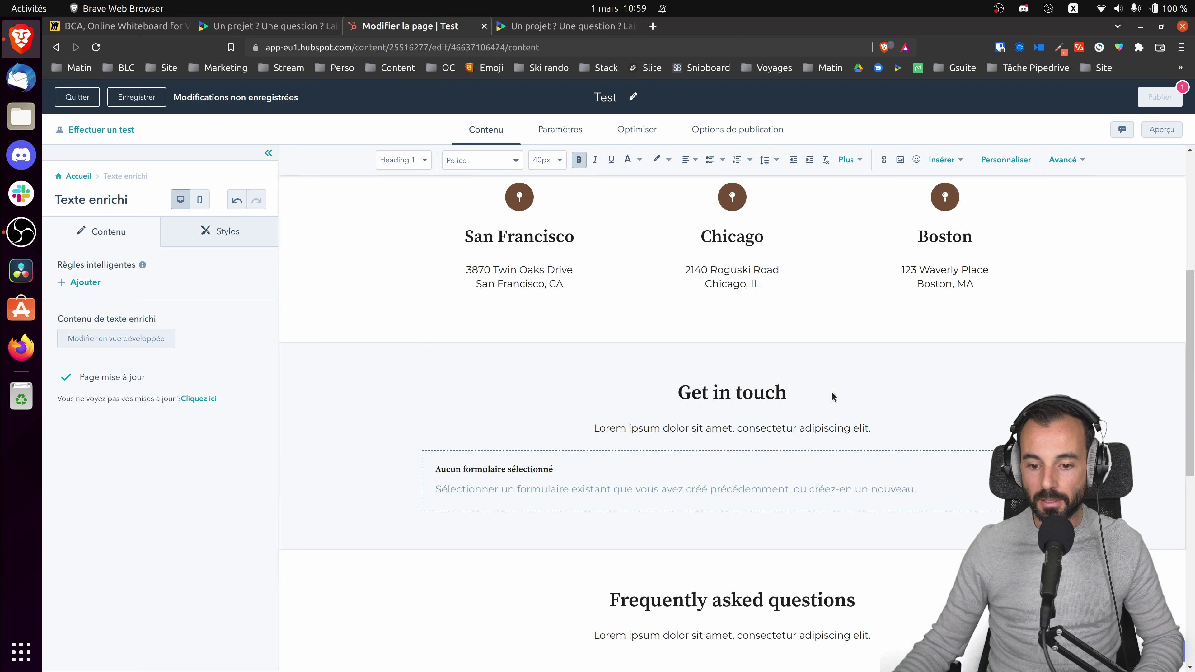
scroll(864, 387, up, 3)
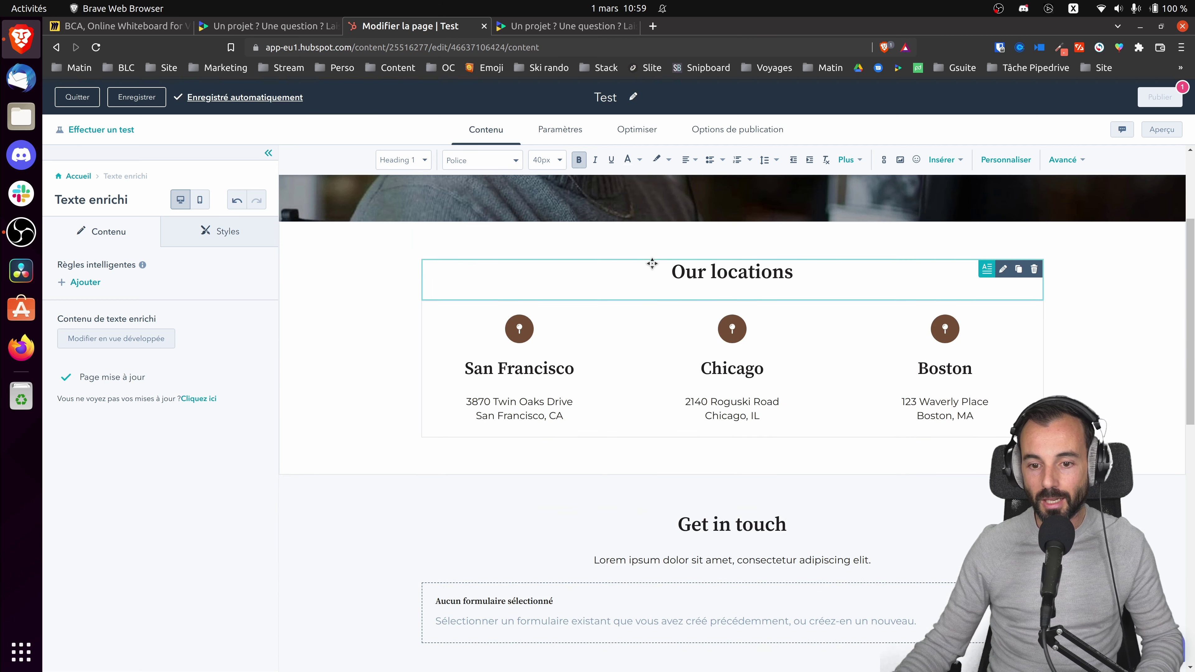
scroll(678, 382, down, 1)
scroll(677, 382, down, 2)
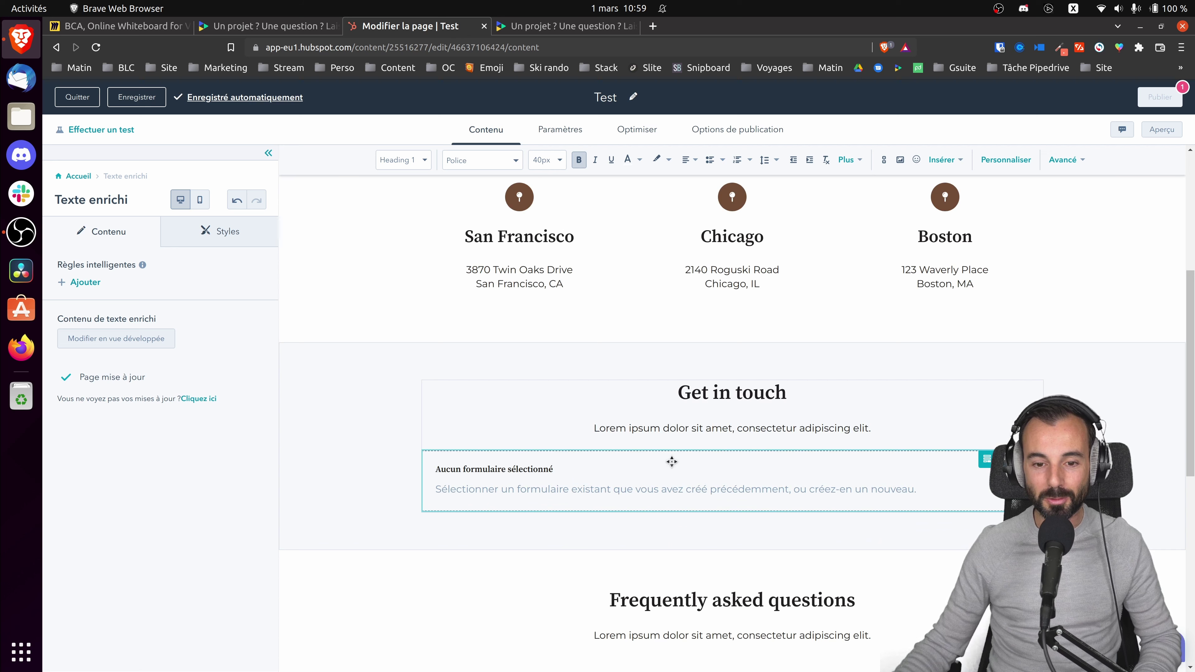
scroll(410, 438, up, 4)
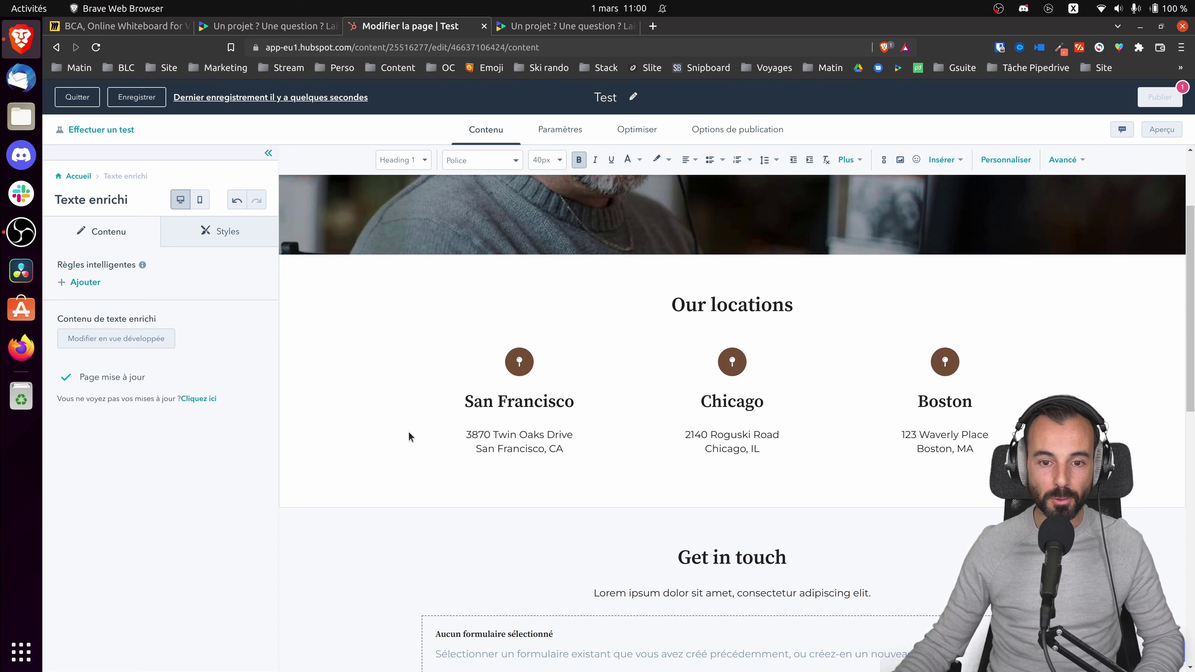
scroll(408, 437, up, 3)
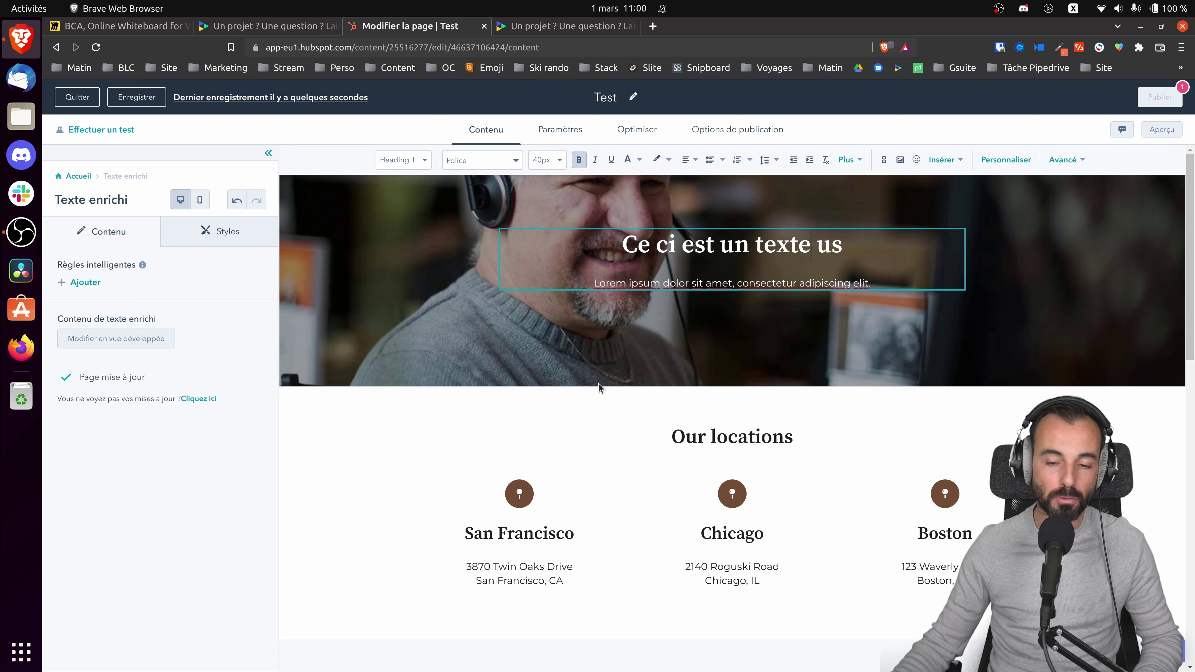
- Check the "Our locations" heading in the expanded rich text view, and return to the page
click(563, 428)
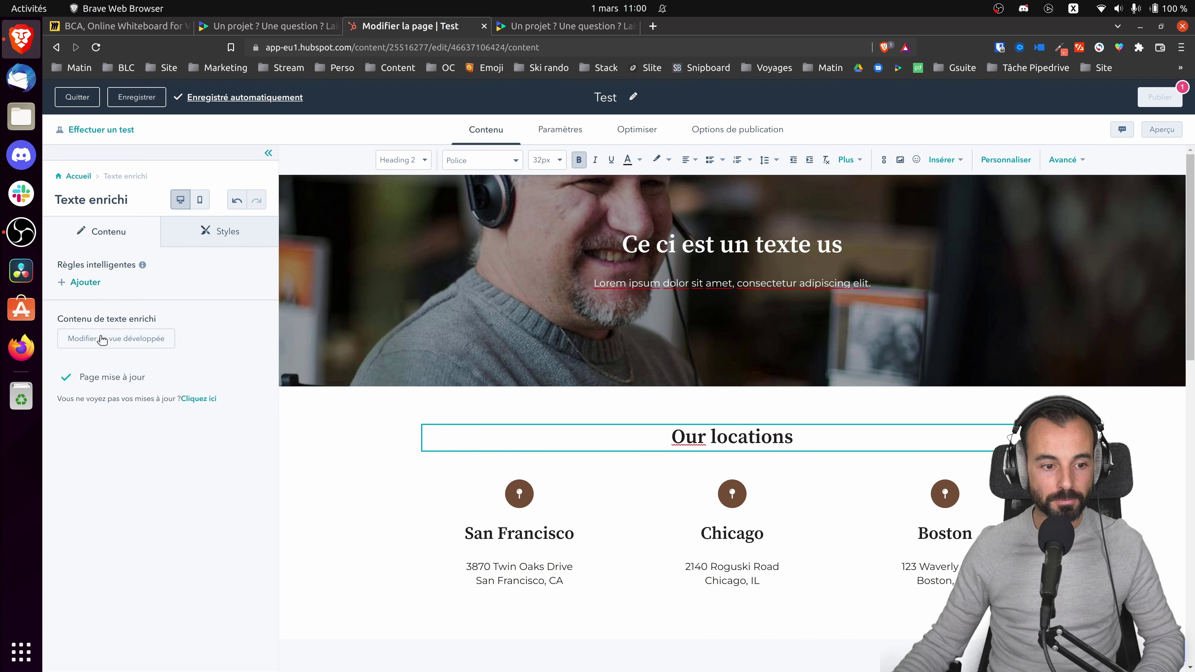
click(91, 338)
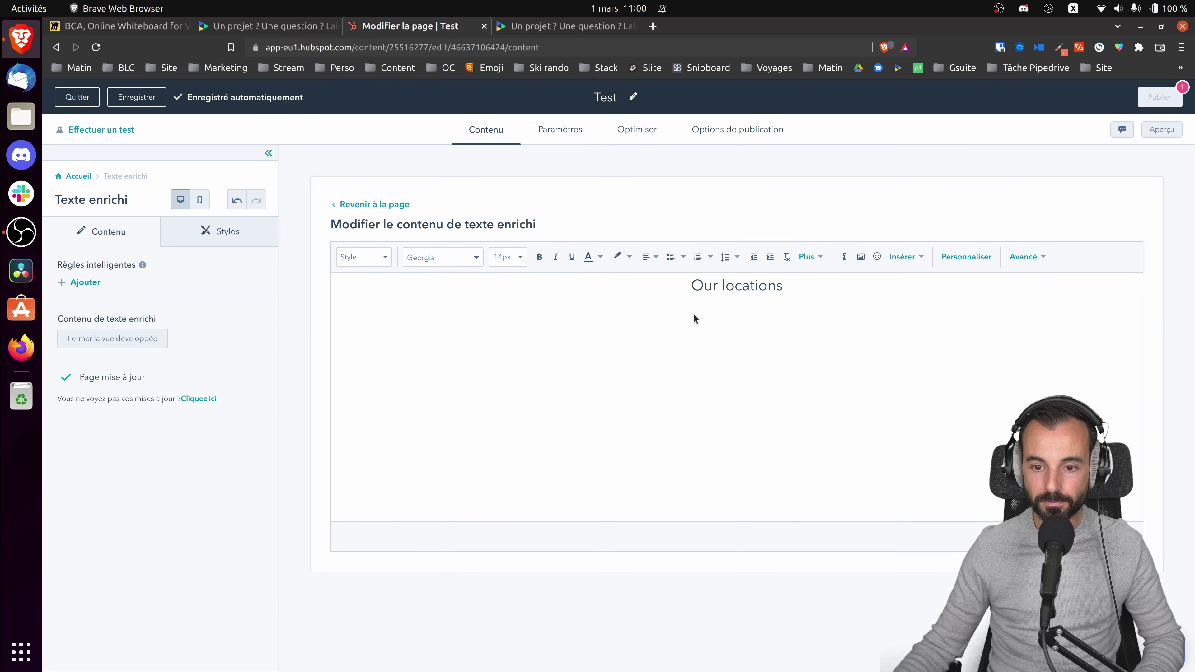
click(89, 340)
- Add a "Carte des tarifs" module to the page between the locations and the "Get in touch" section
scroll(626, 401, down, 4)
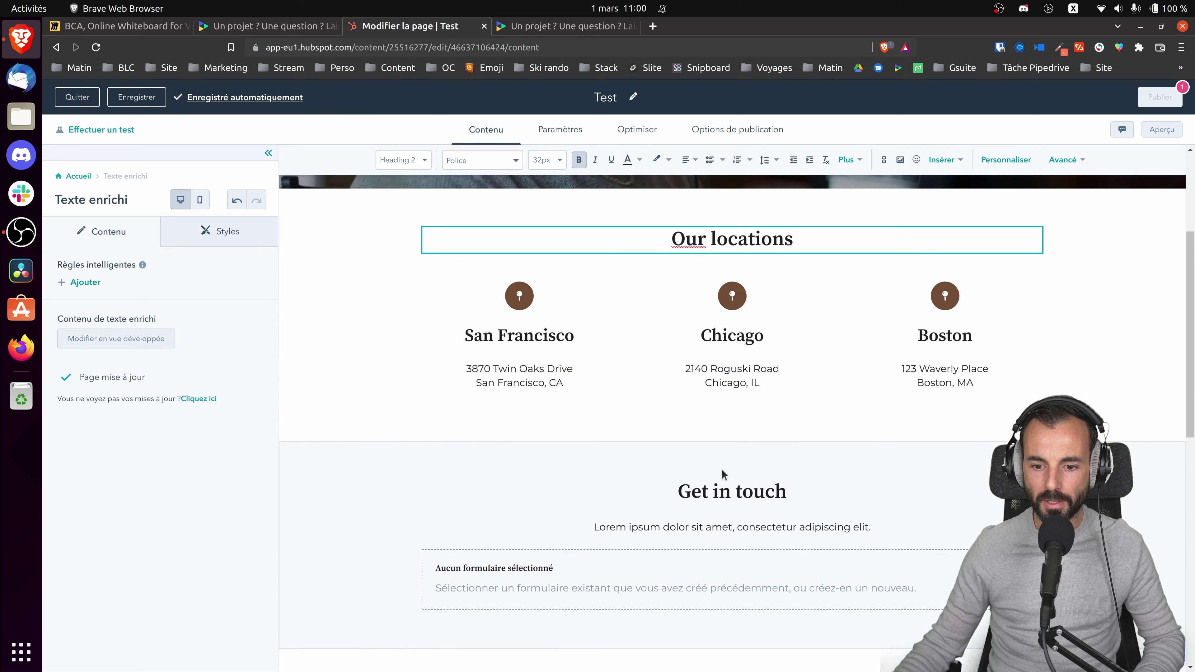
click(732, 429)
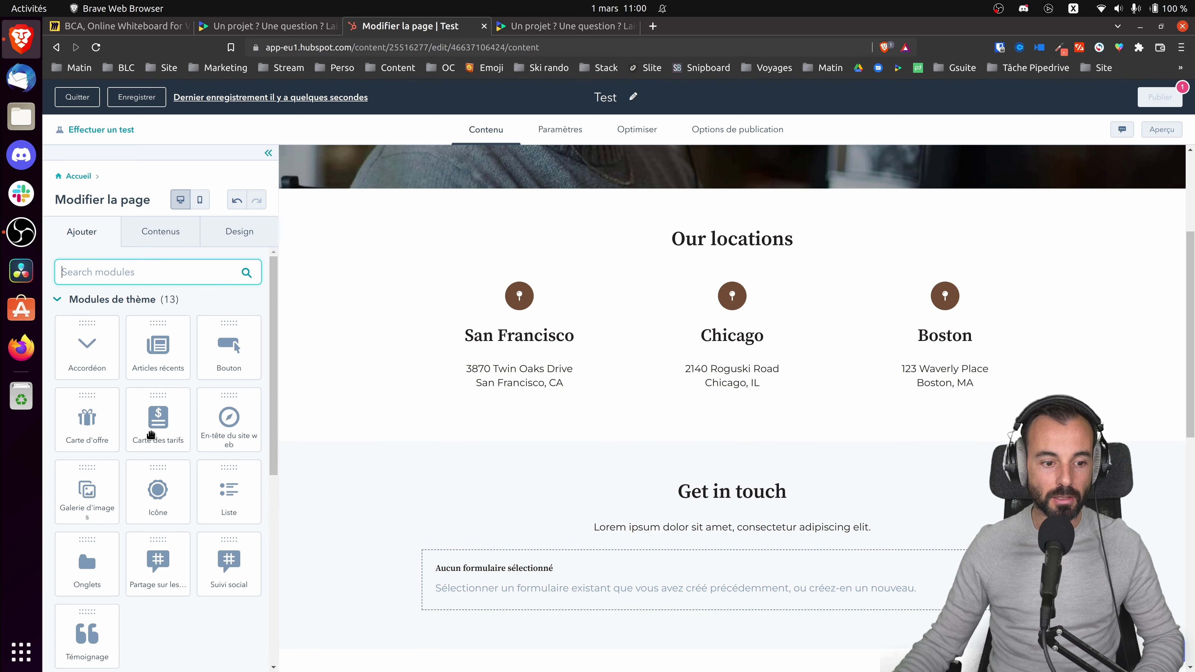
click(155, 427)
drag(156, 427, 661, 436)
scroll(658, 471, down, 1)
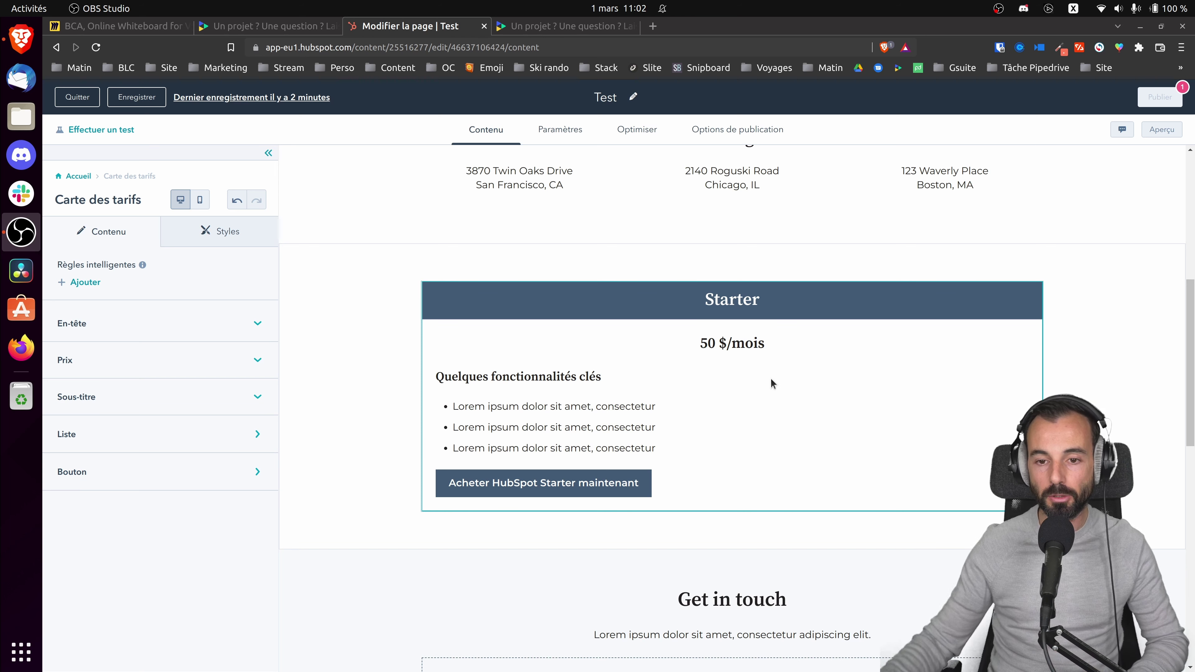
- Look over the page around the pricing card, consult the lead-generation trio diagram on the Miro board, and return to HubSpot
scroll(753, 384, up, 3)
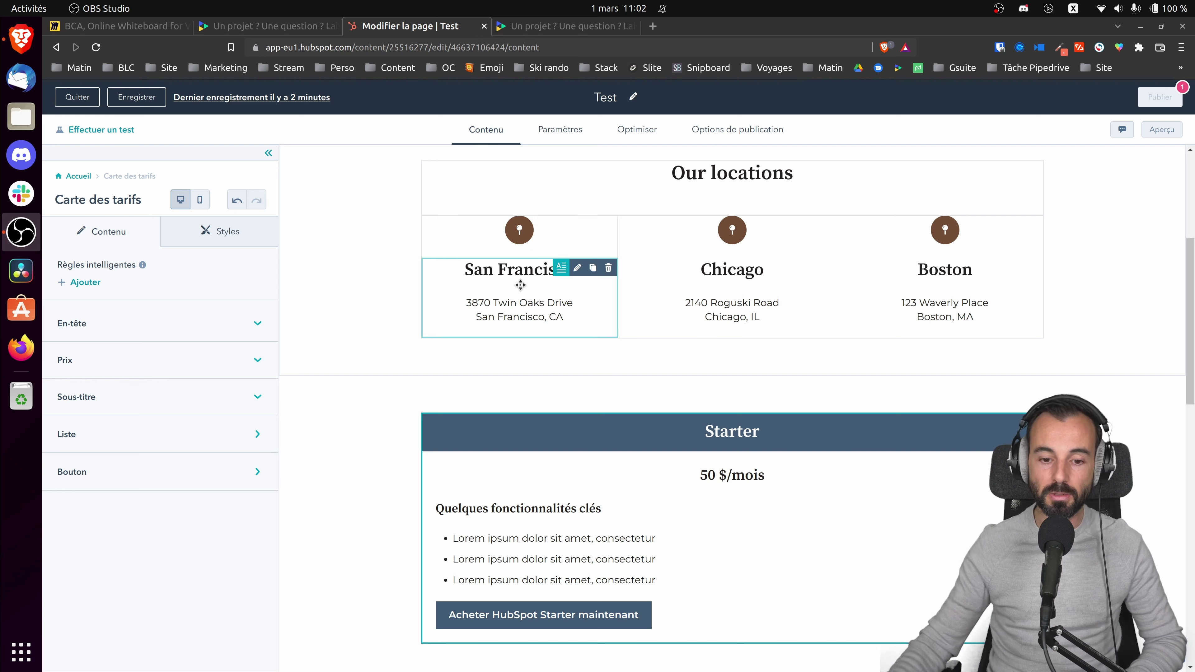
scroll(531, 254, down, 4)
click(115, 26)
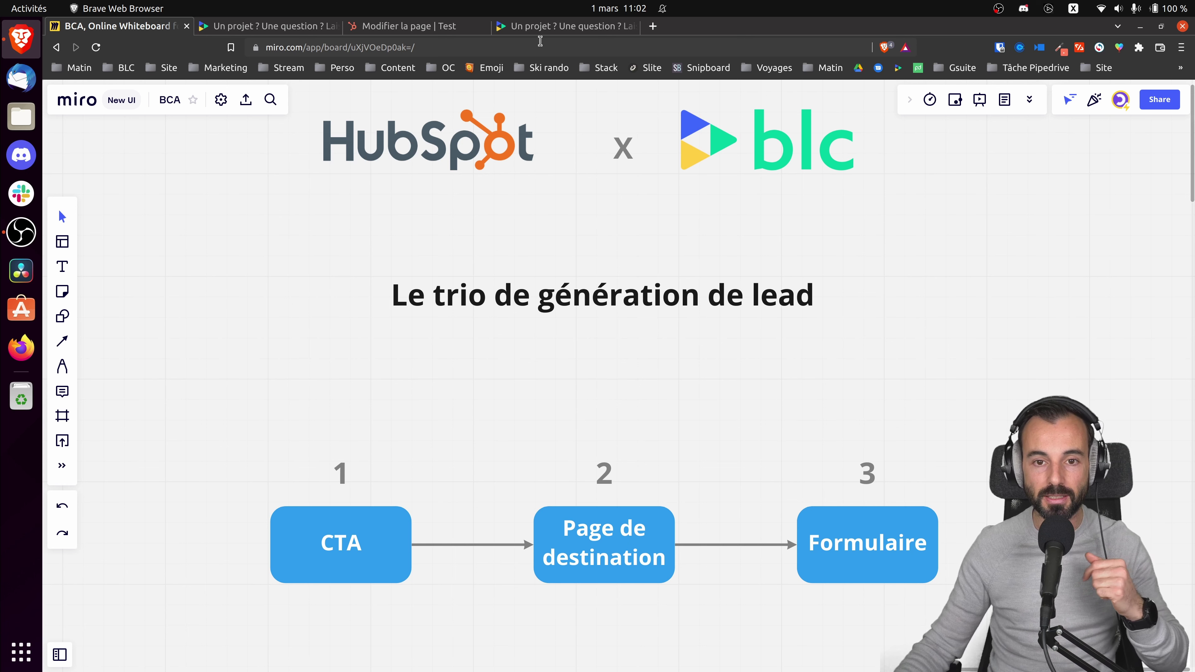
click(409, 27)
- Check which existing forms the "Get in touch" form module offers, and save the page
scroll(706, 264, down, 5)
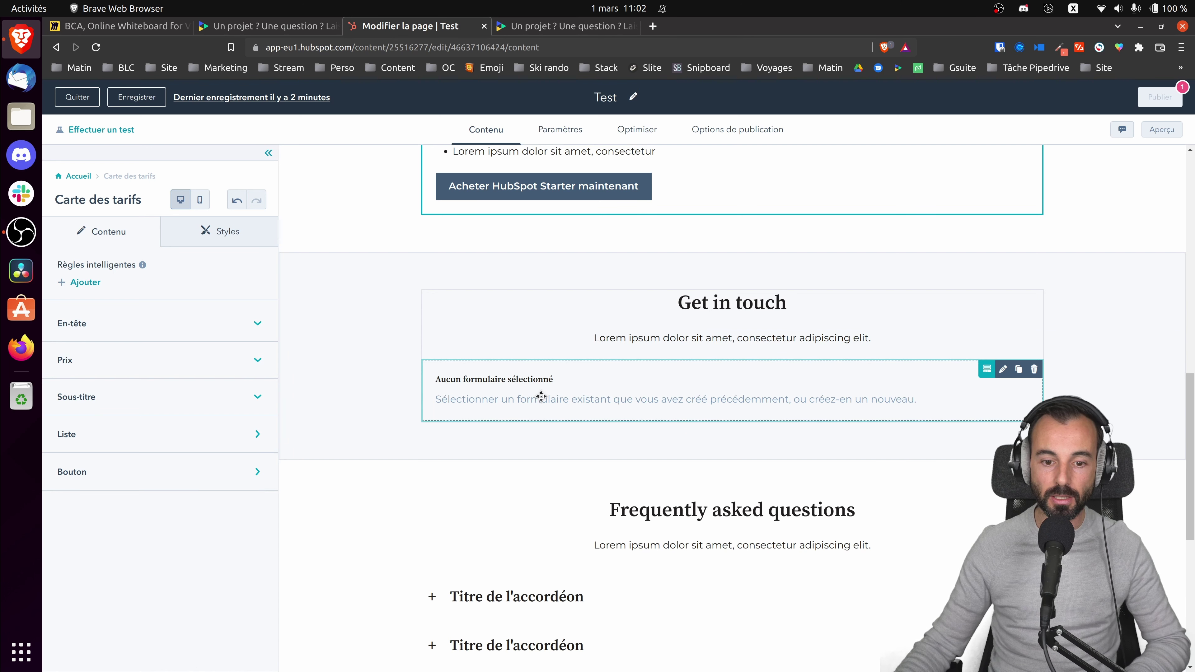
click(770, 395)
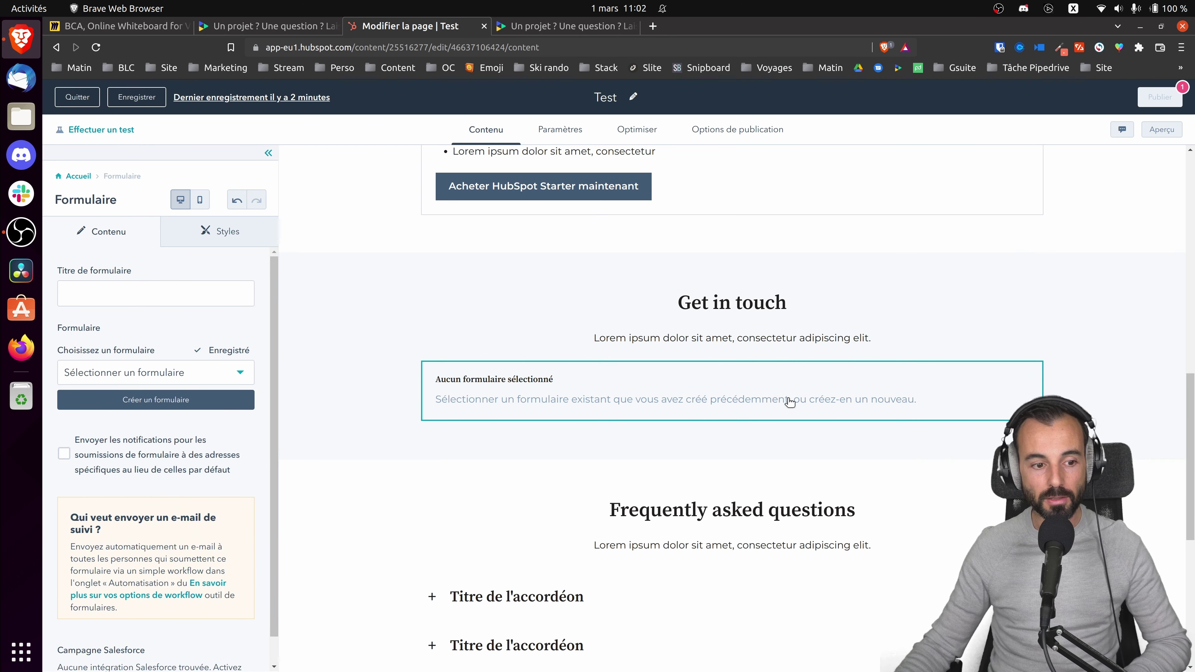
click(206, 373)
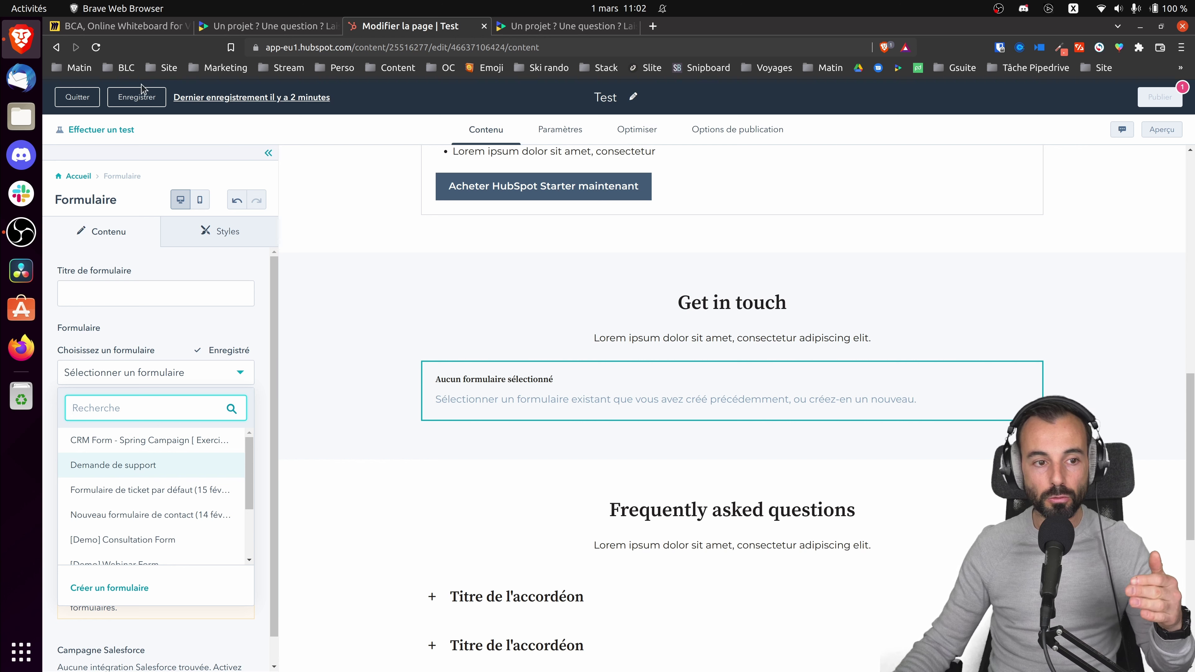
click(141, 95)
mouse_move(196, 101)
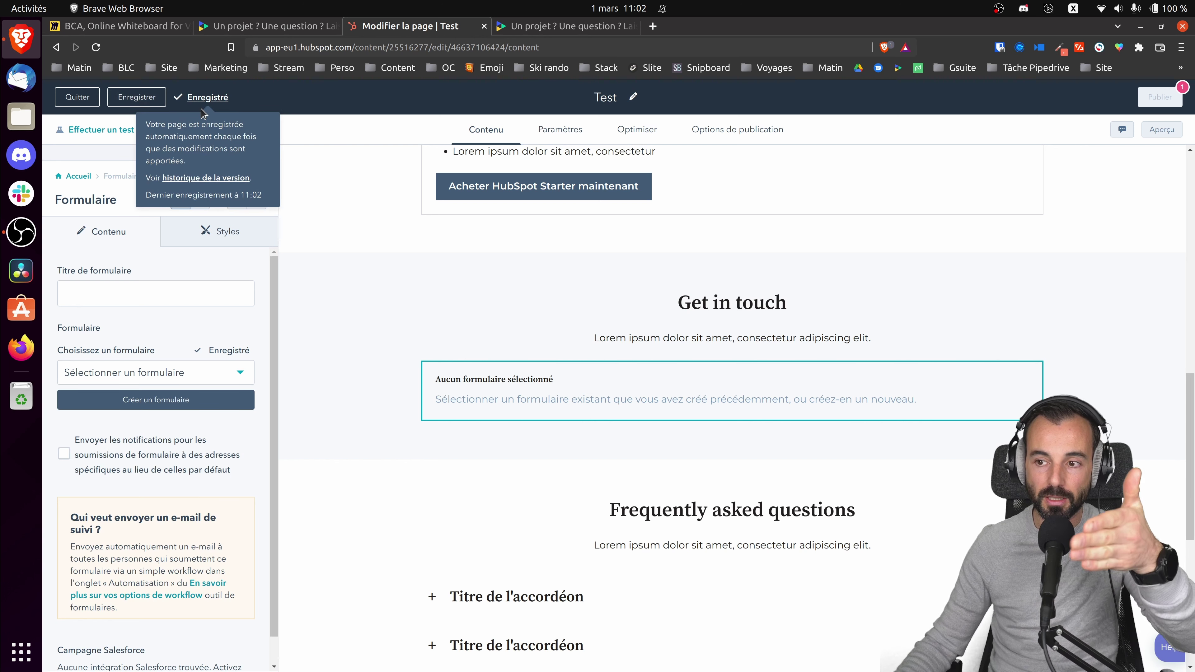
- Leave the page editor and open the lead capture forms list
click(77, 97)
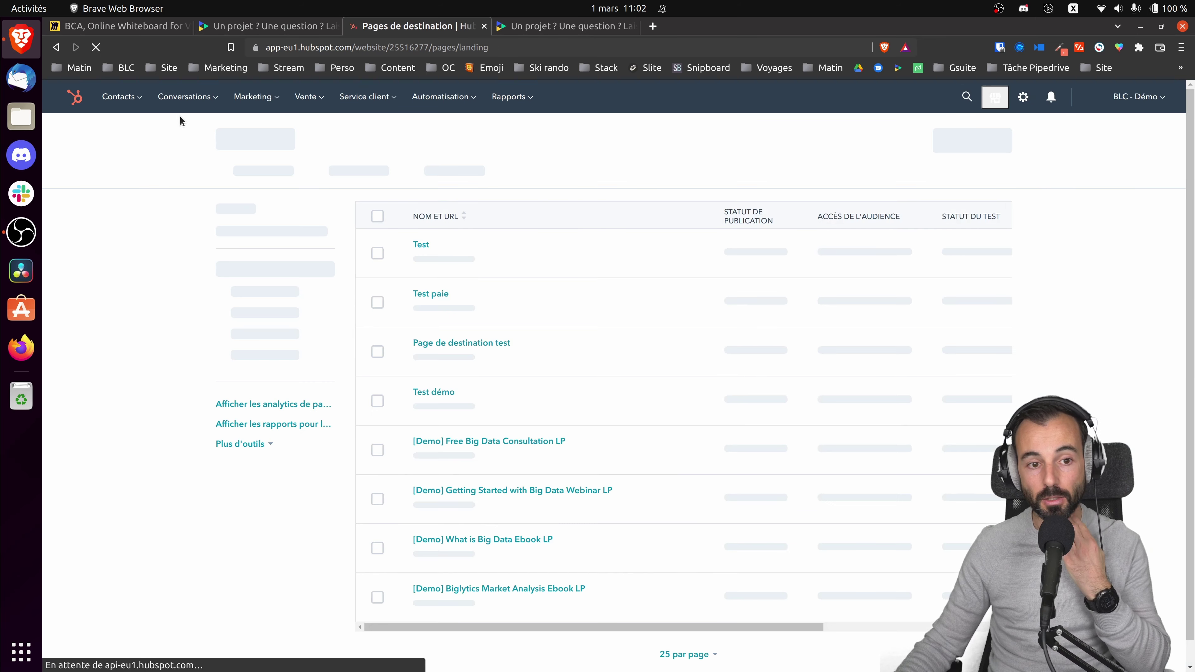
mouse_move(275, 103)
mouse_move(306, 328)
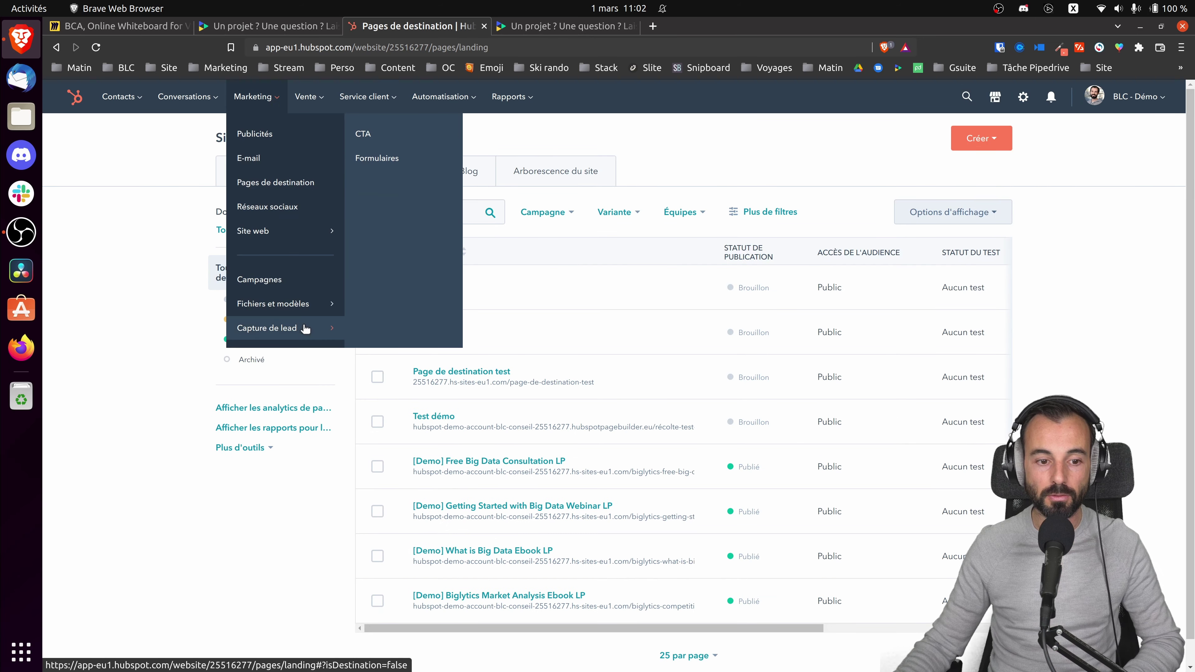
click(382, 157)
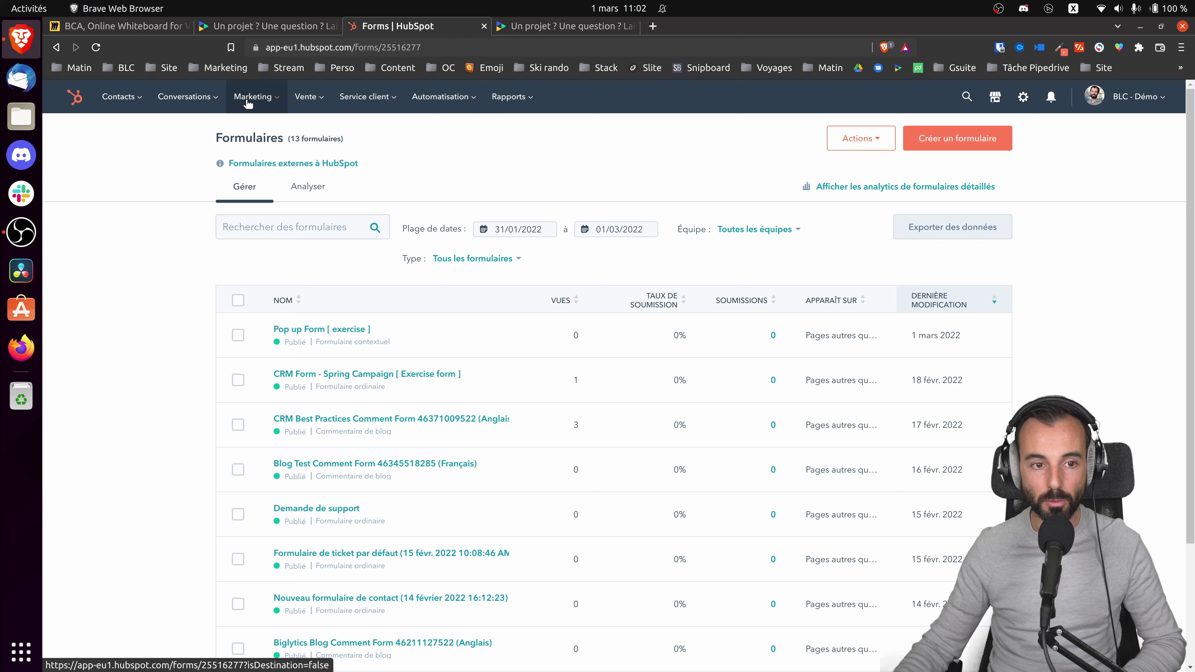
- Go to the landing pages list and reopen the "Test" page for editing
mouse_move(308, 96)
mouse_move(253, 97)
mouse_move(282, 231)
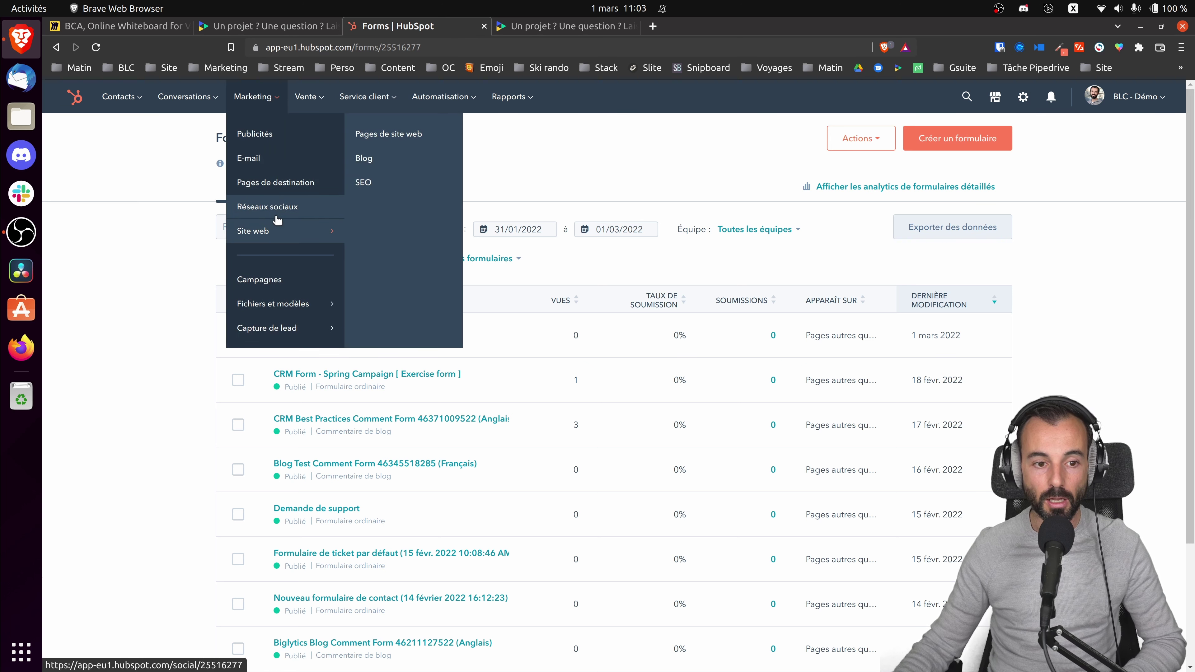
click(277, 183)
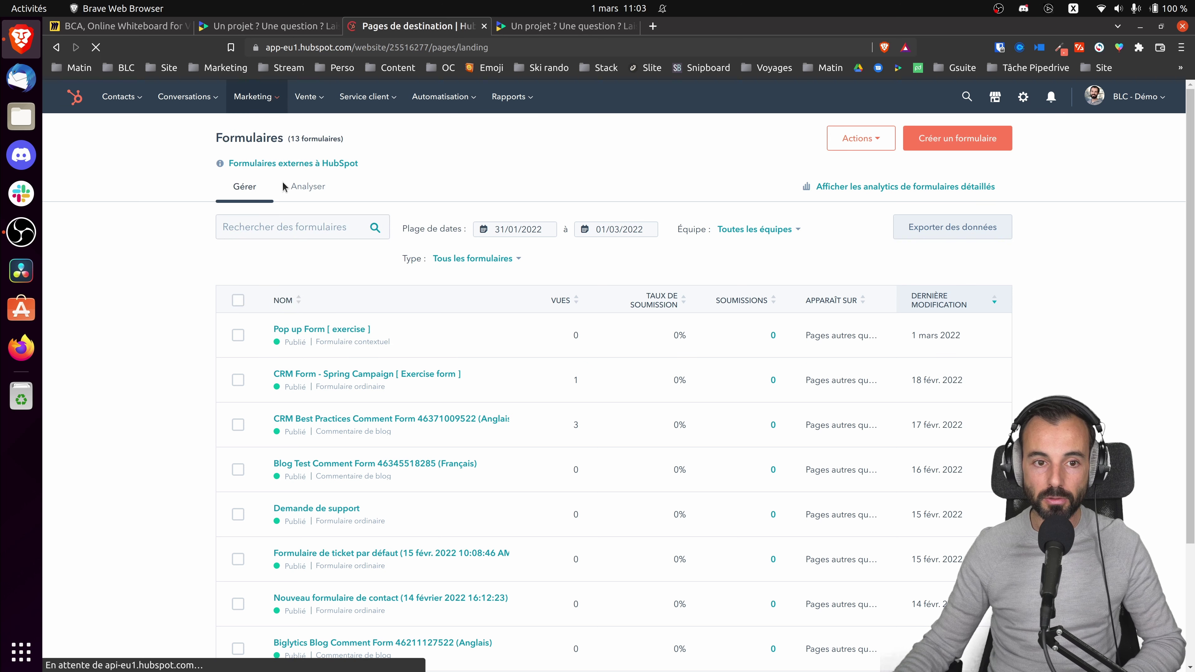
click(575, 289)
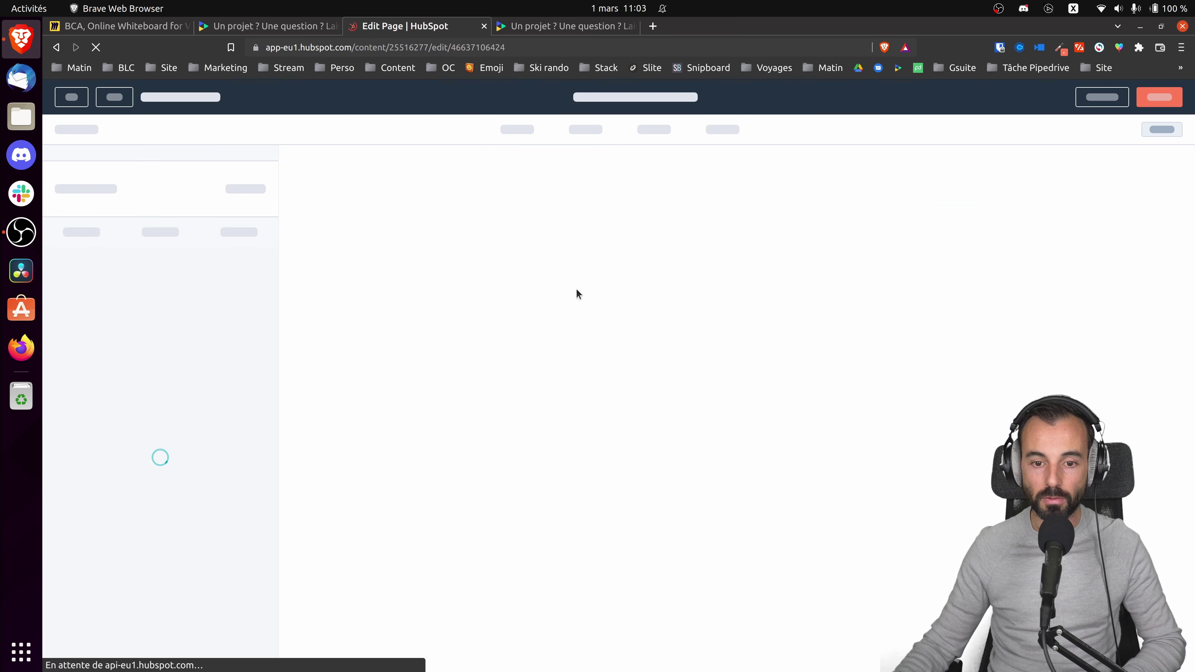
- Open the form module in the "Get in touch" section and check which existing forms it offers
scroll(602, 358, down, 5)
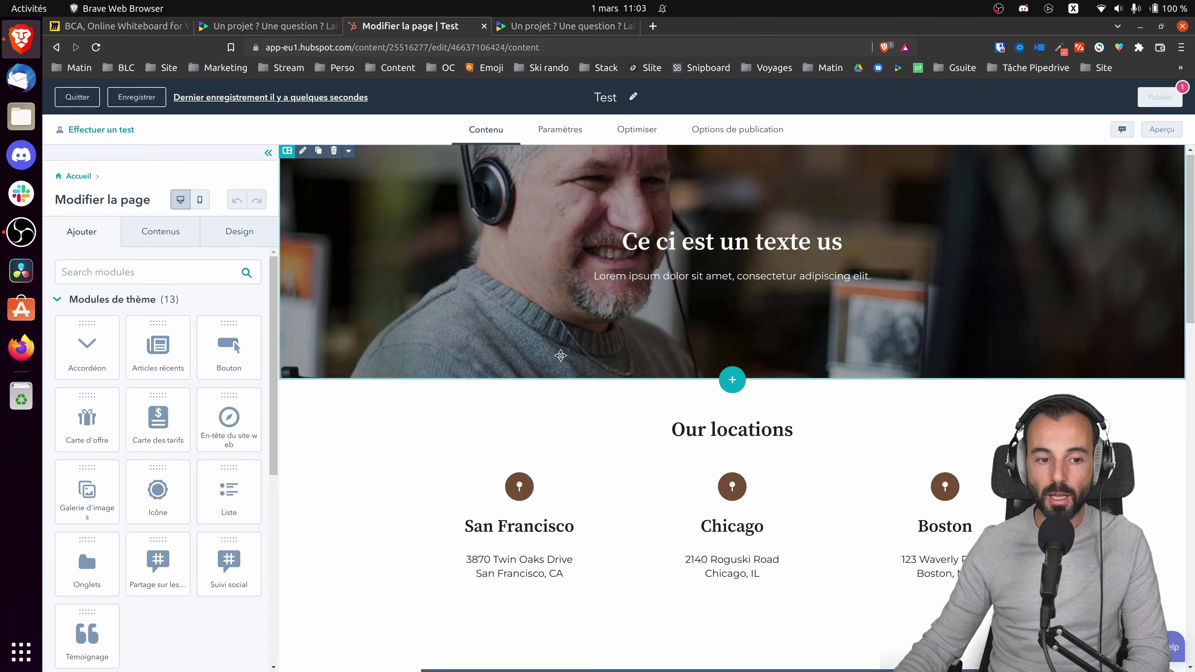
scroll(615, 383, down, 10)
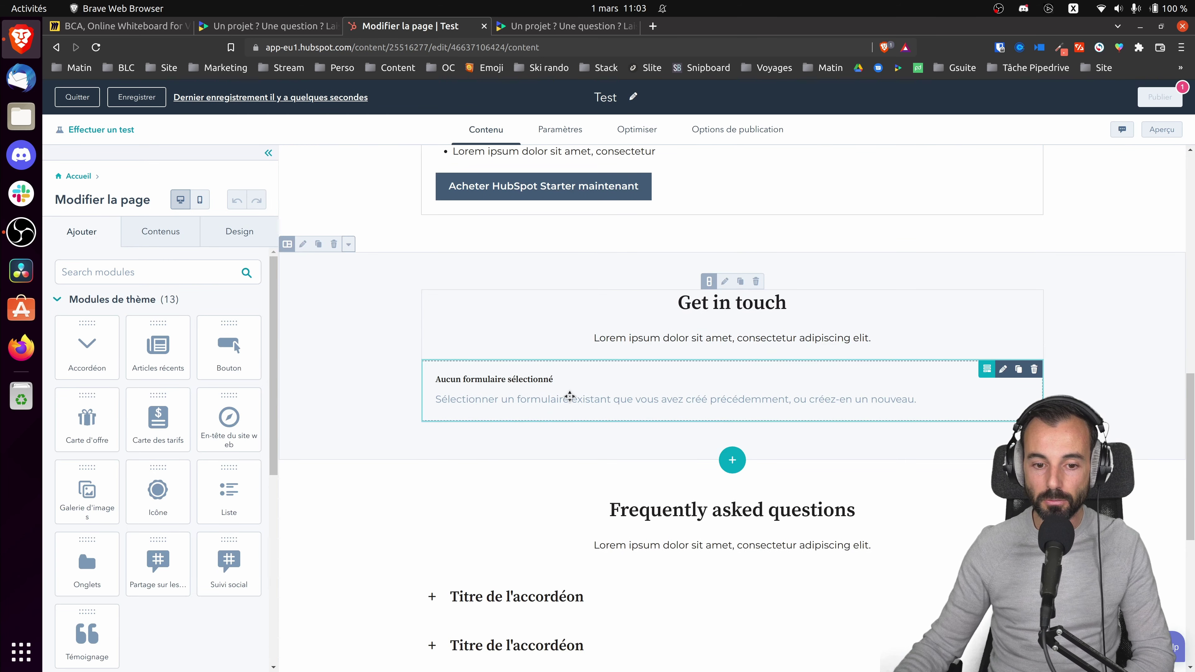
click(570, 392)
click(144, 373)
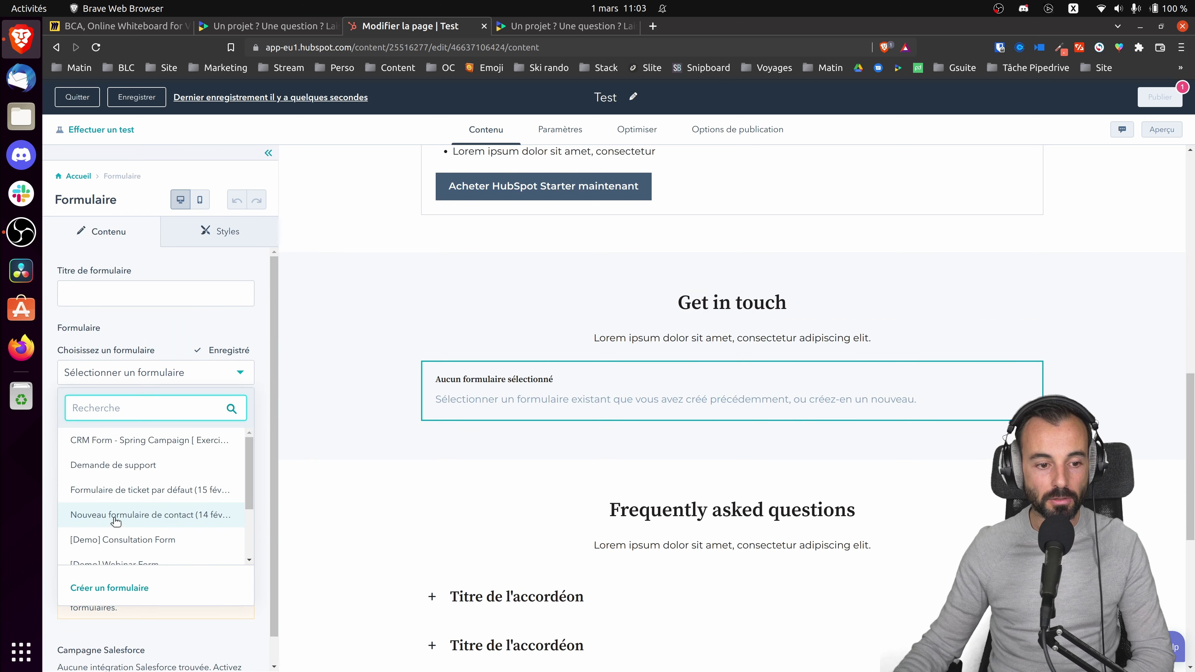
click(379, 358)
click(595, 380)
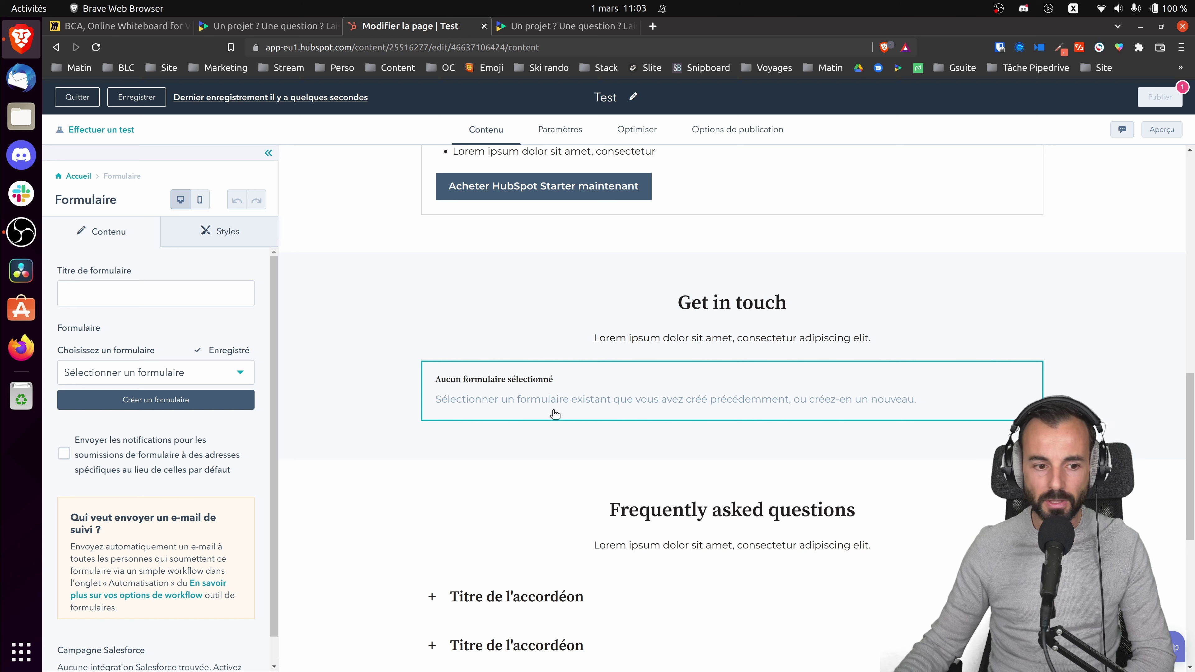
- Create a new form named "Test démo" for the "Get in touch" form module
click(140, 400)
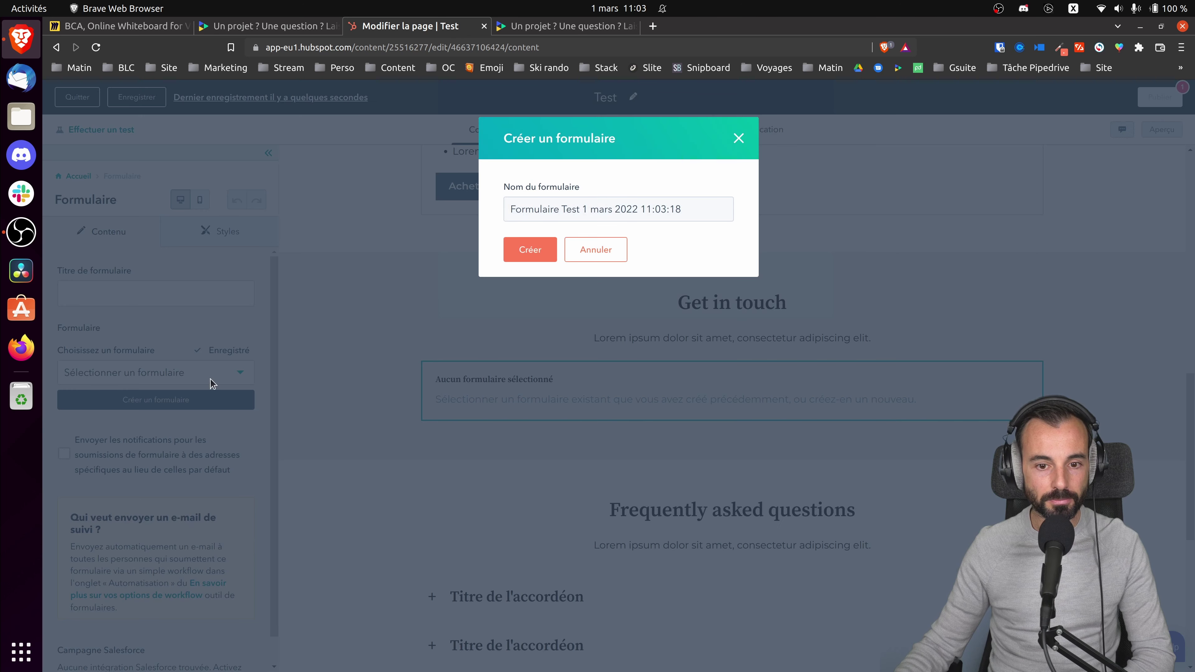
drag(702, 211, 502, 211)
text(Test démo)
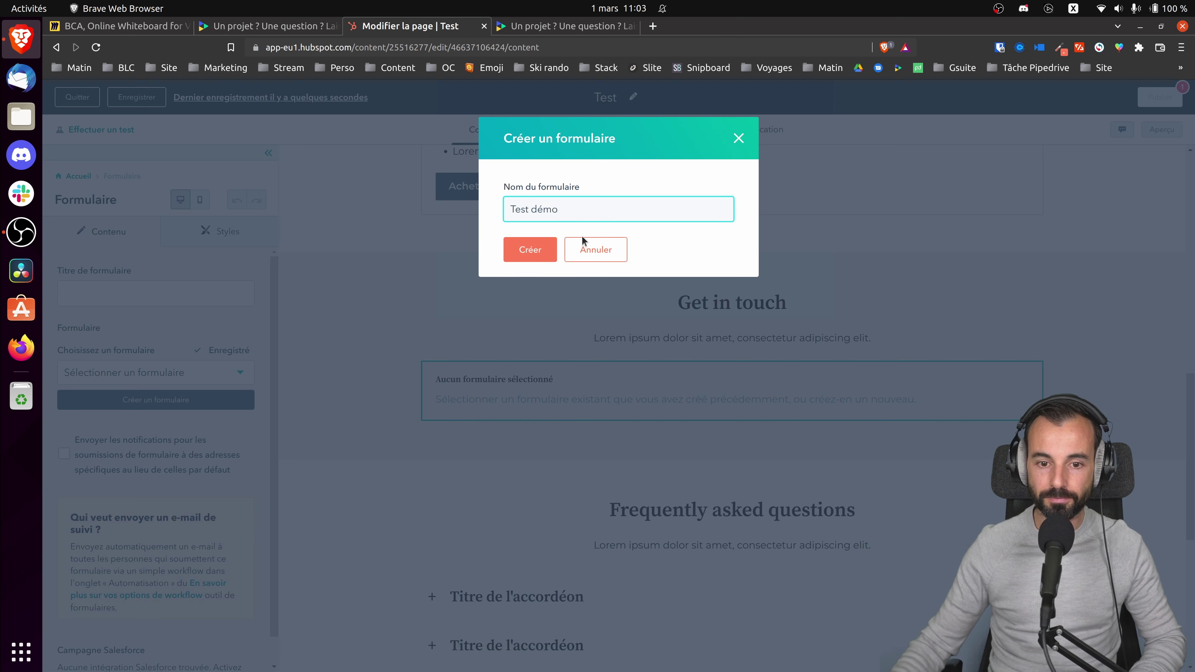
click(546, 249)
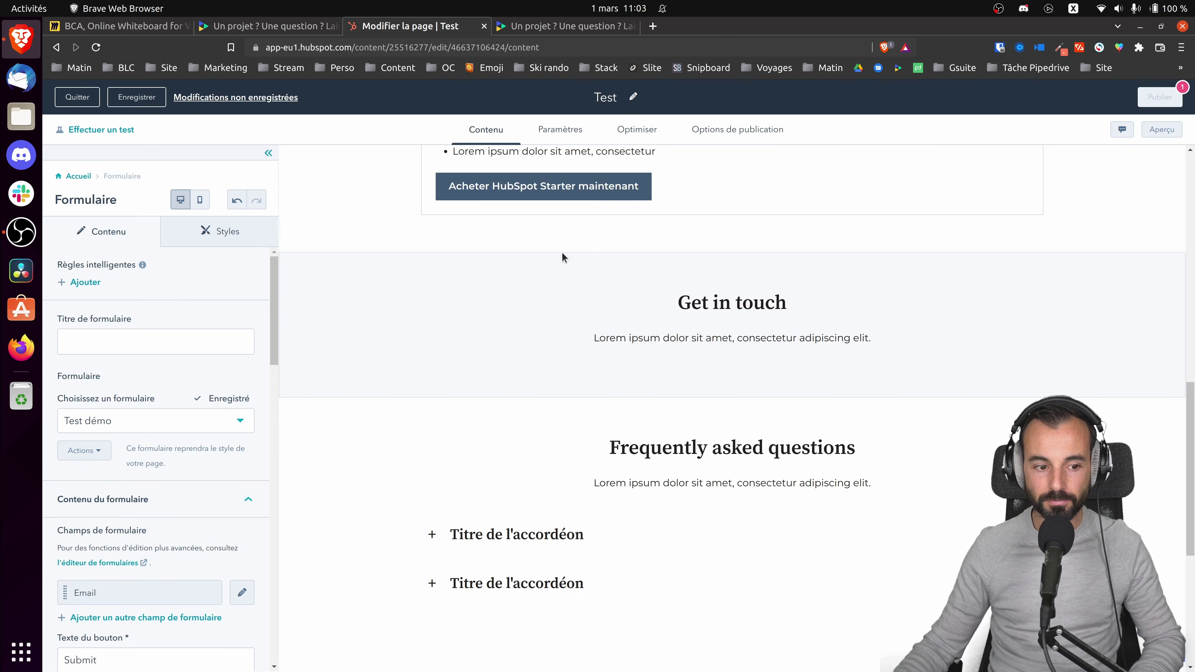
- Add the contact property "Prénom" as a field of the "Test démo" form
scroll(179, 368, down, 2)
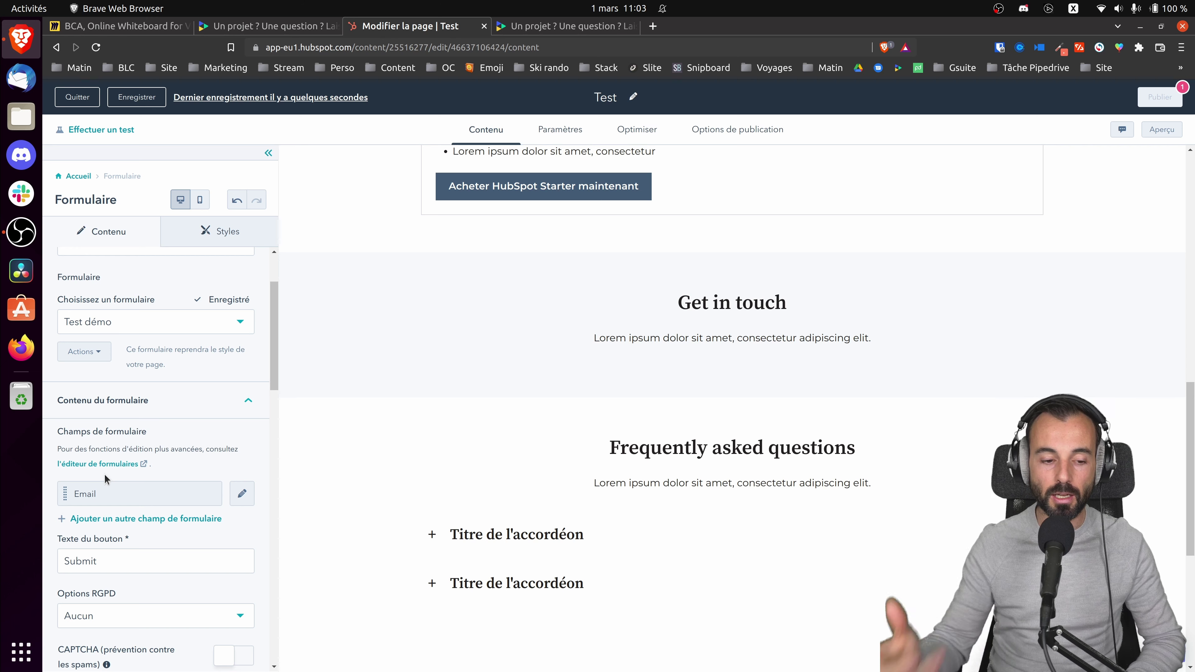
scroll(187, 471, down, 1)
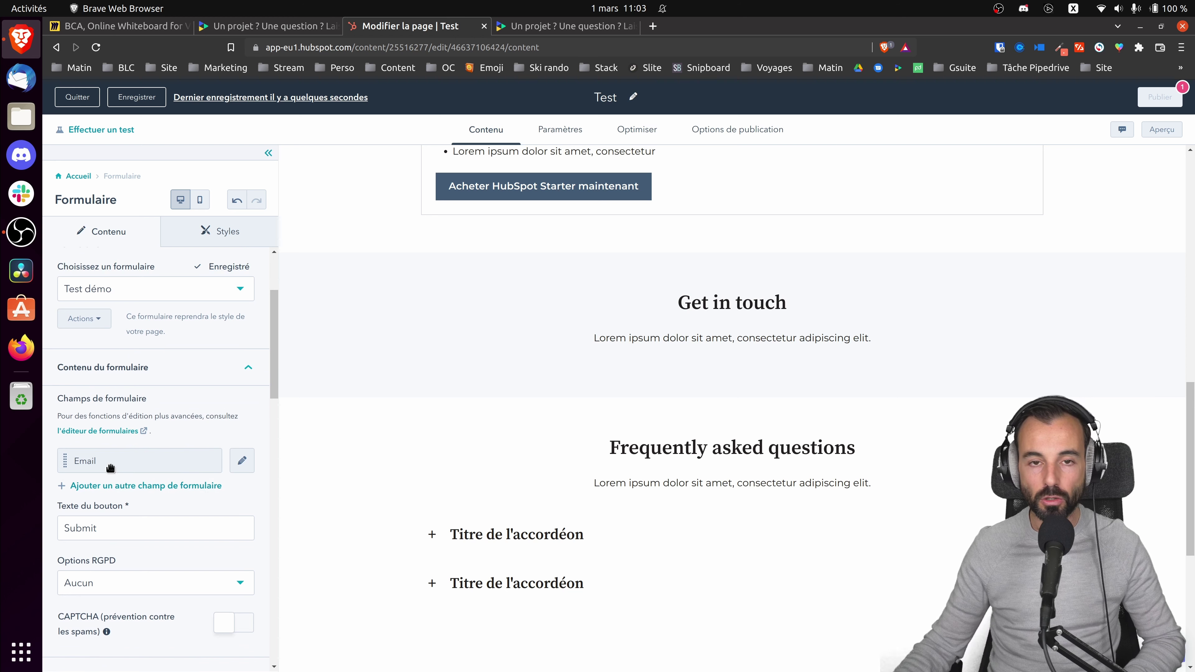
click(117, 486)
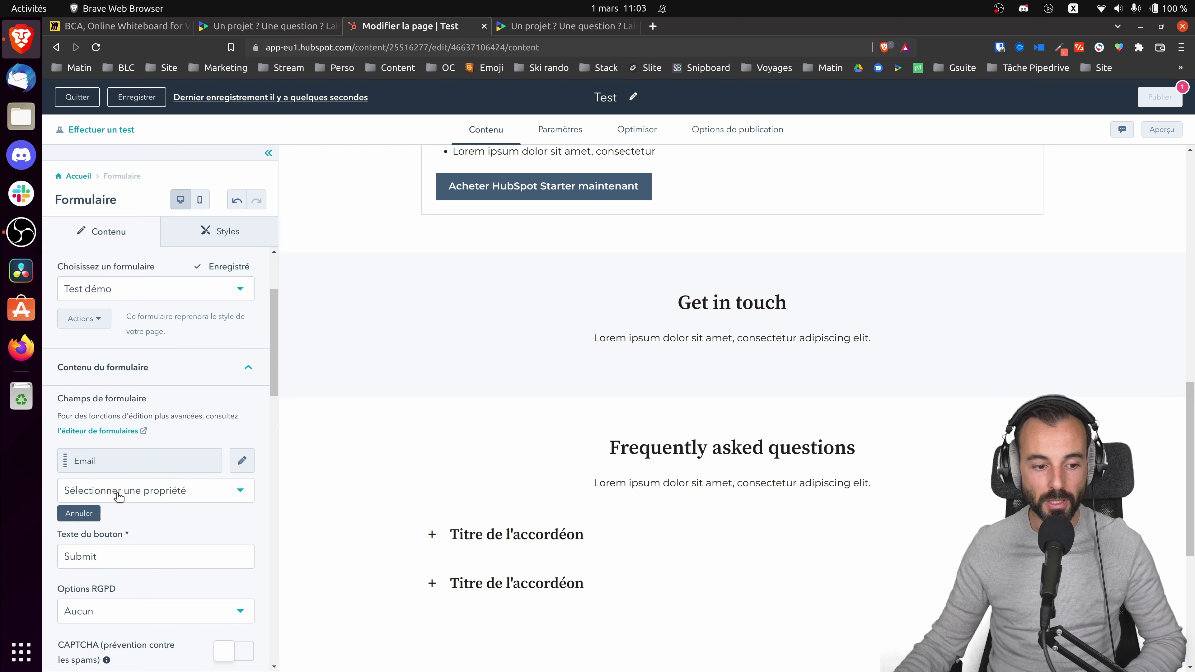
click(153, 497)
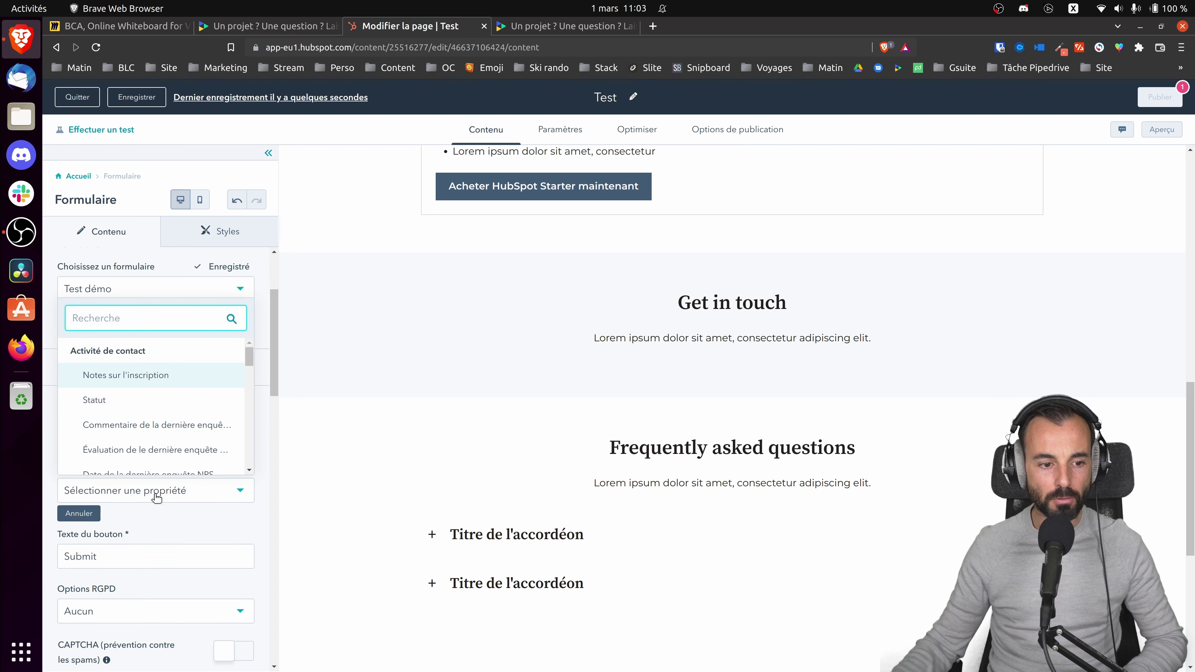
text(prénom)
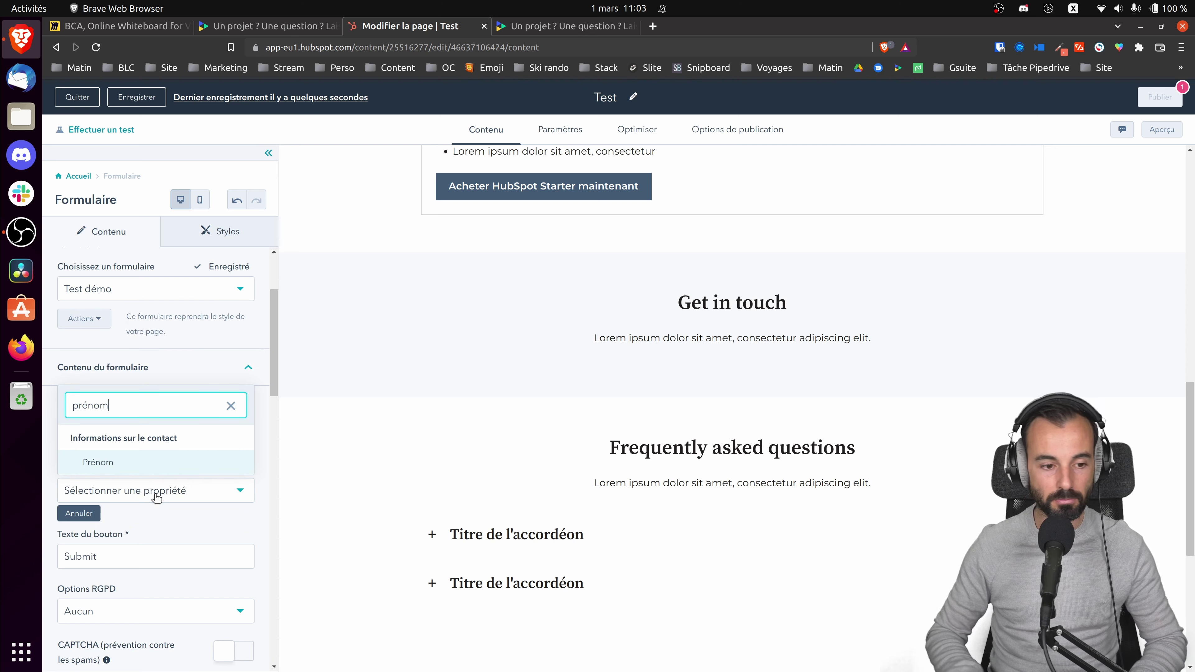
click(146, 463)
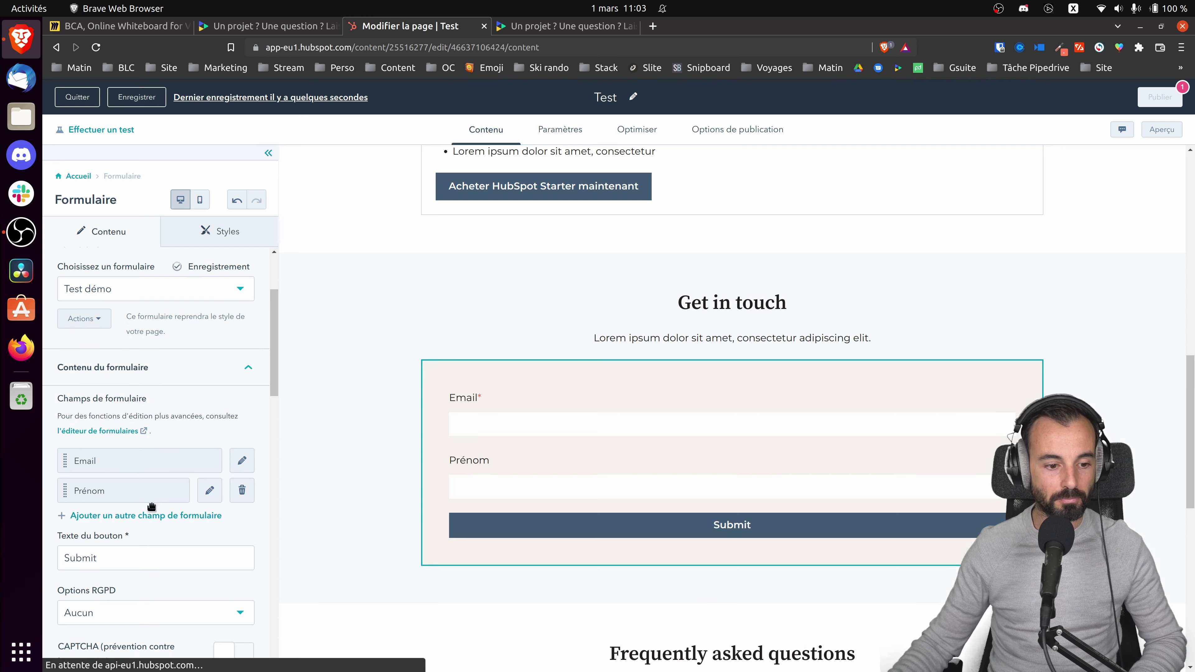
- Add the contact property "Nom" as a form field below "Prénom"
click(135, 519)
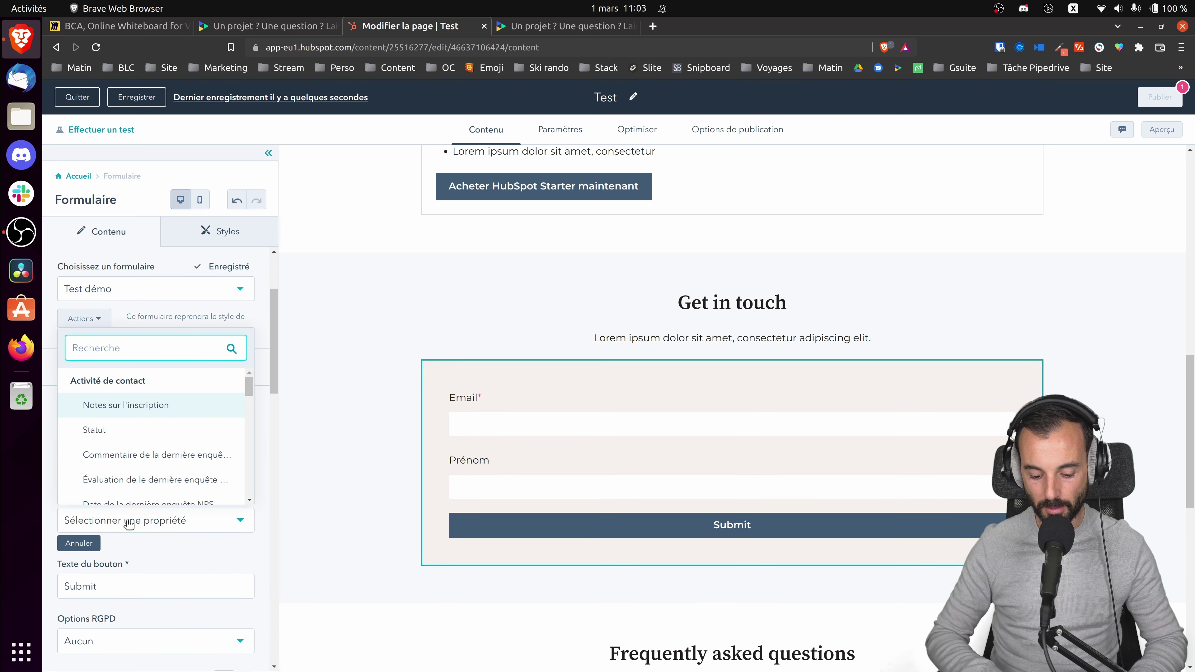
text(nom)
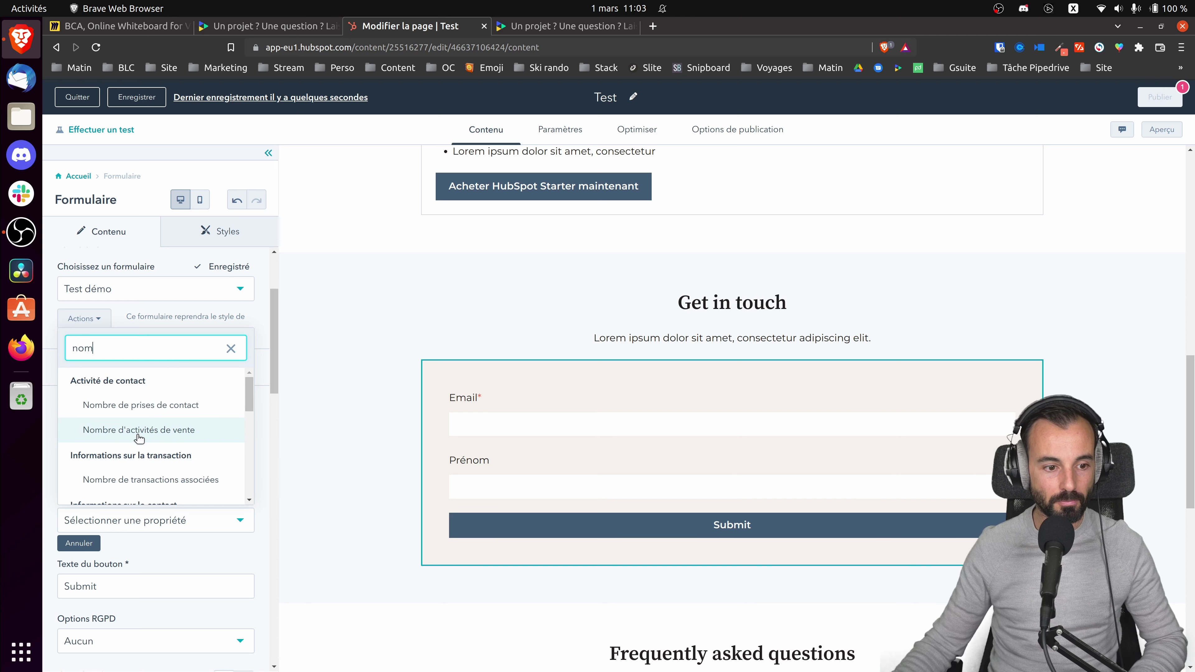
scroll(139, 438, down, 3)
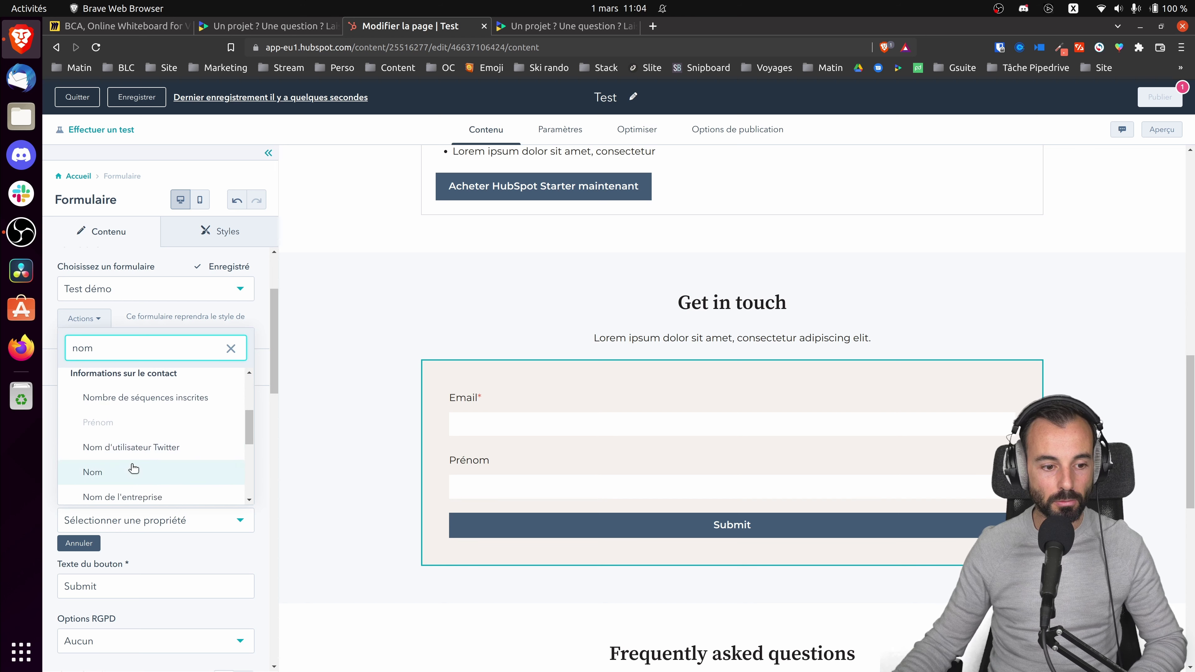
click(134, 469)
- Browse the available properties and add "Nom de l'entreprise" as another form field
scroll(143, 541, down, 2)
click(141, 484)
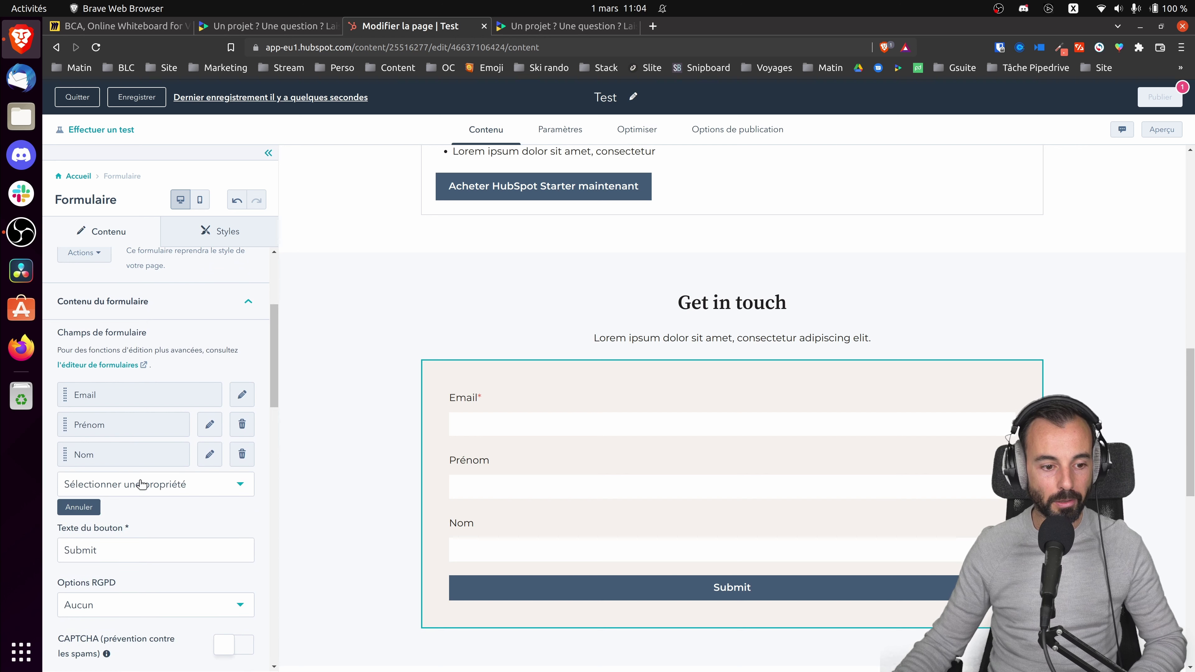
click(142, 484)
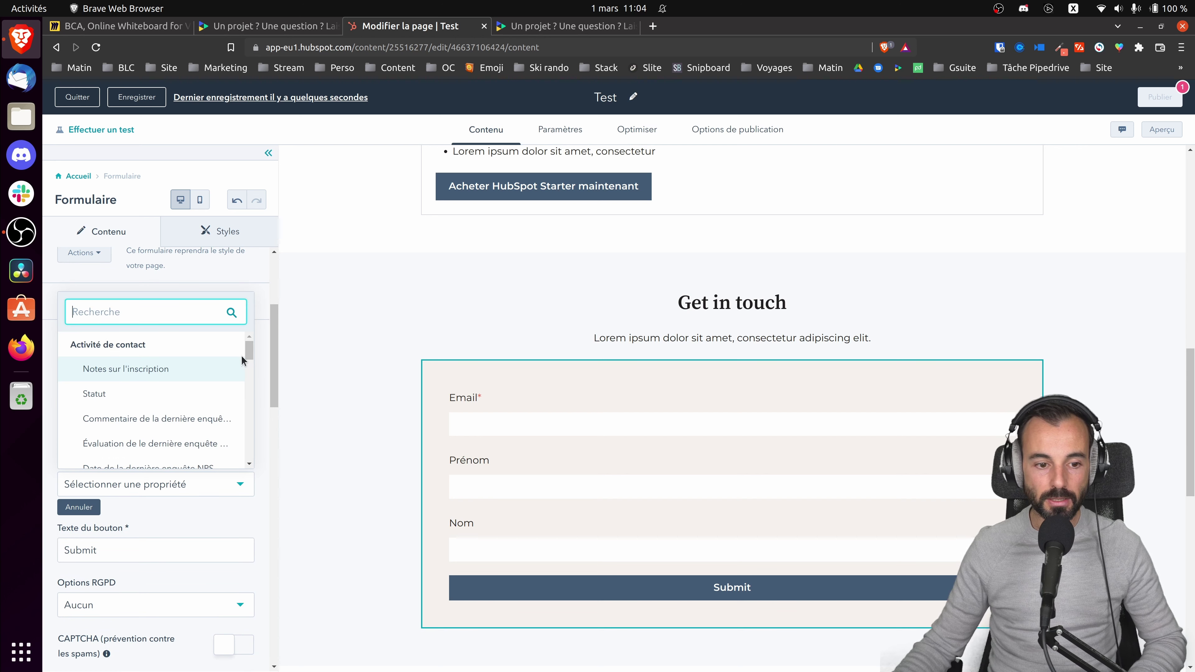
click(253, 353)
drag(254, 353, 249, 425)
click(155, 311)
text(nom)
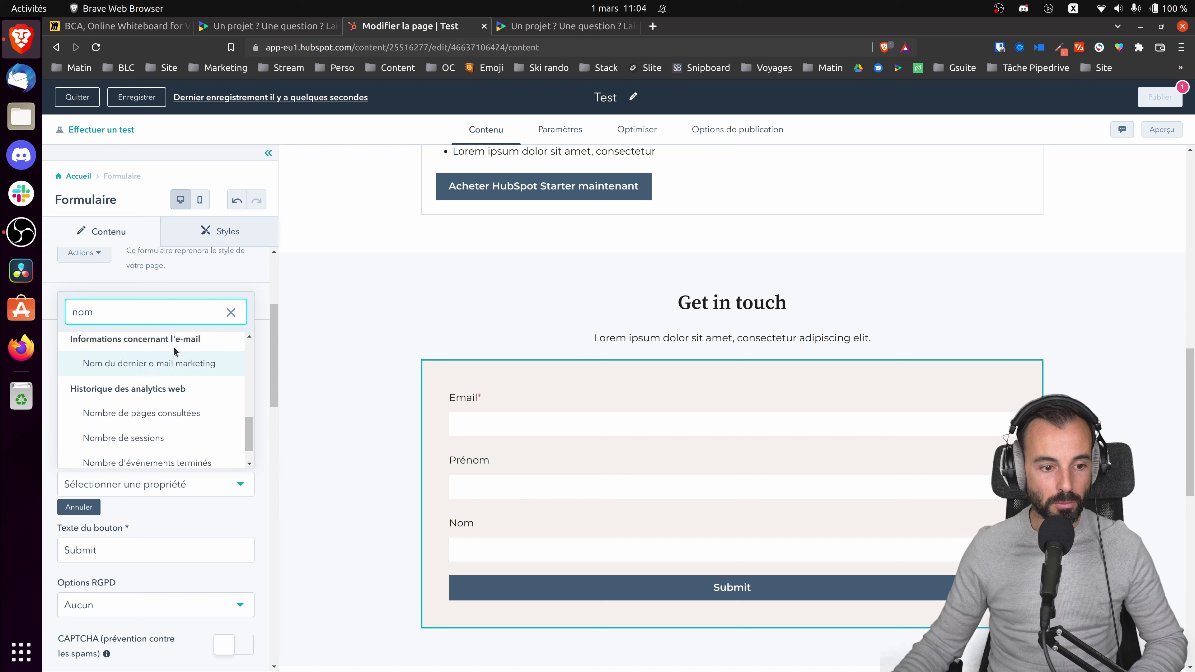
click(141, 356)
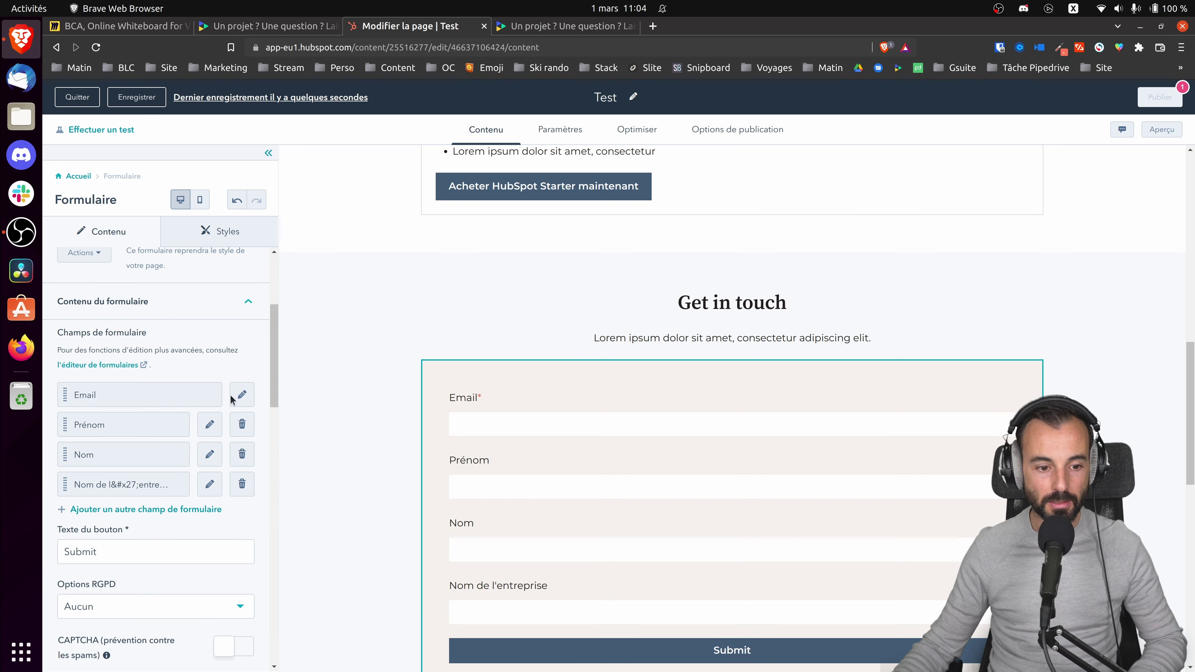
- Examine the Email field's settings, consult the blc site's contact form and home page, and return to the form module's settings
click(241, 397)
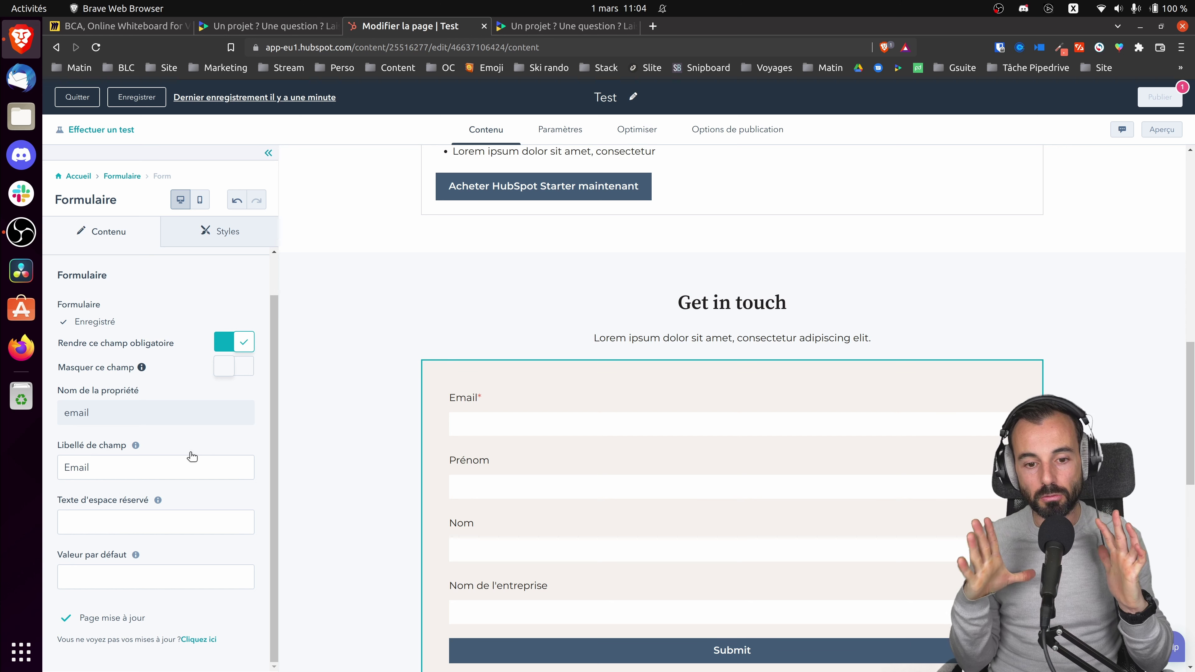
click(297, 29)
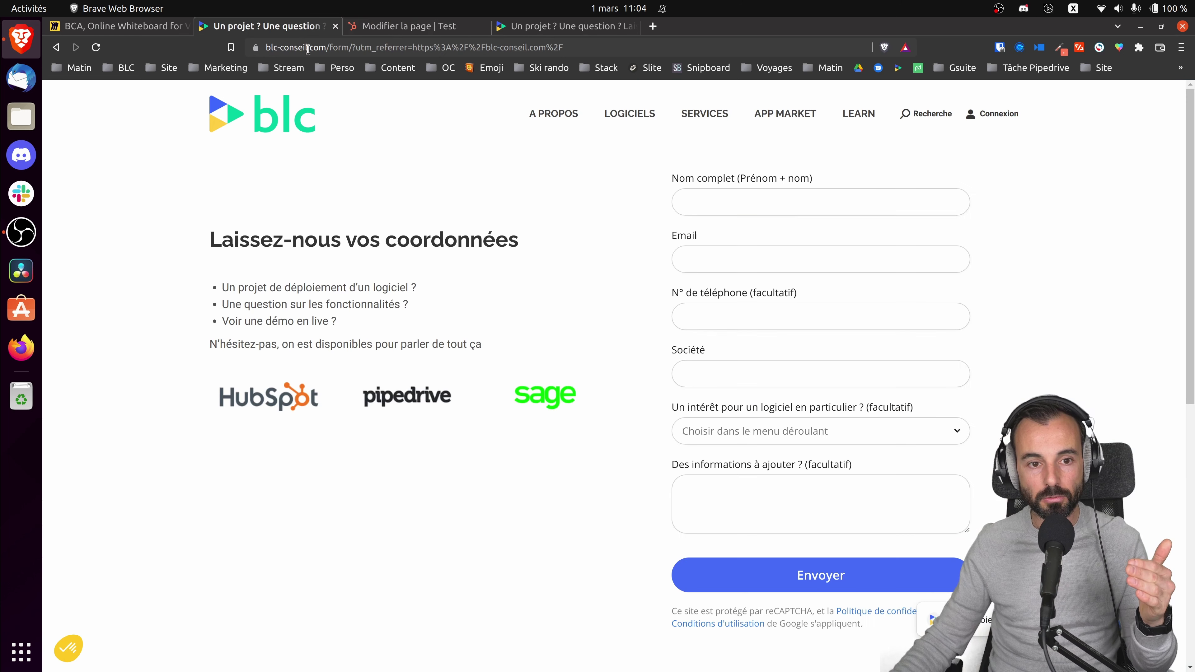
click(301, 125)
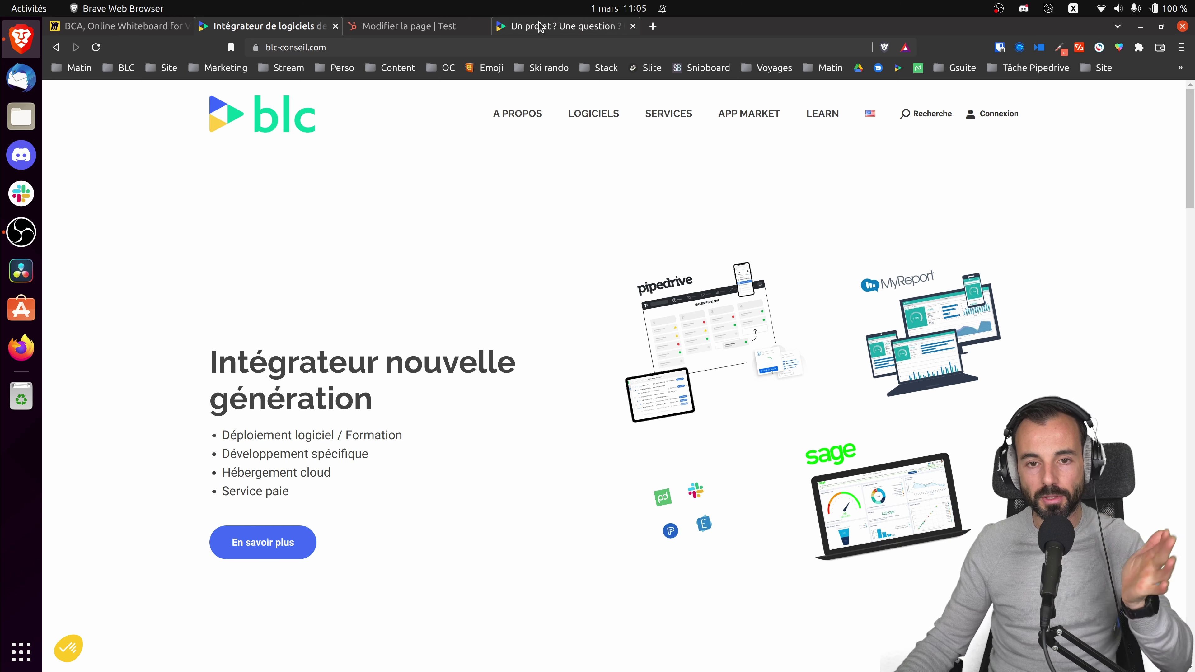
click(414, 27)
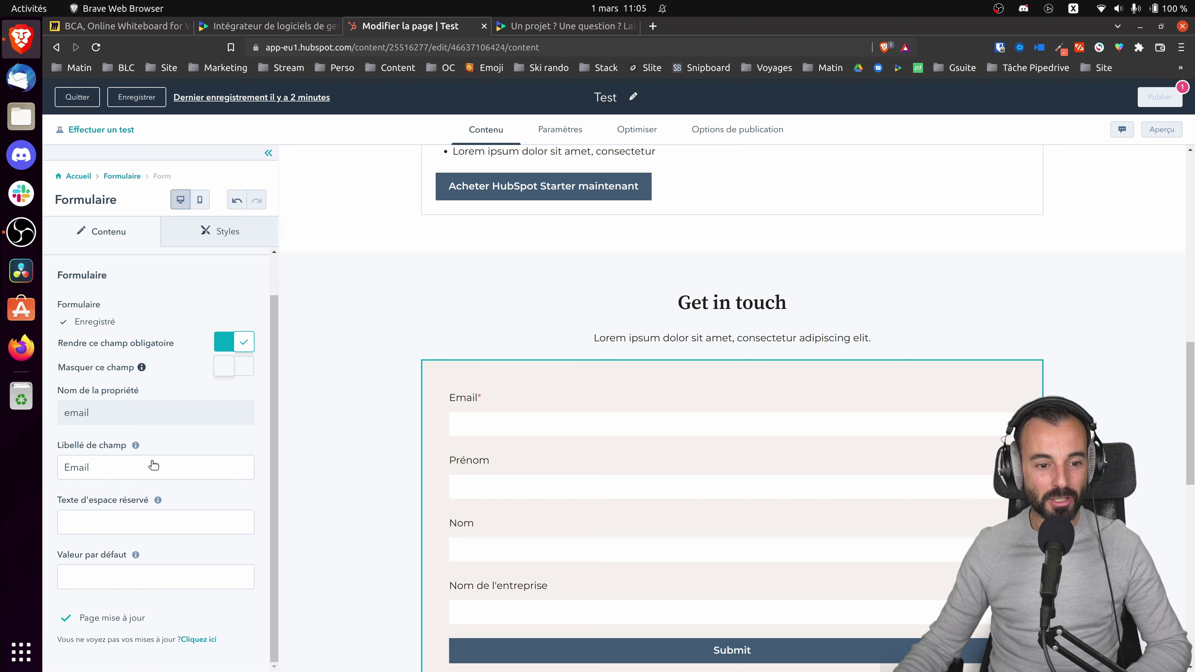
scroll(163, 541, up, 1)
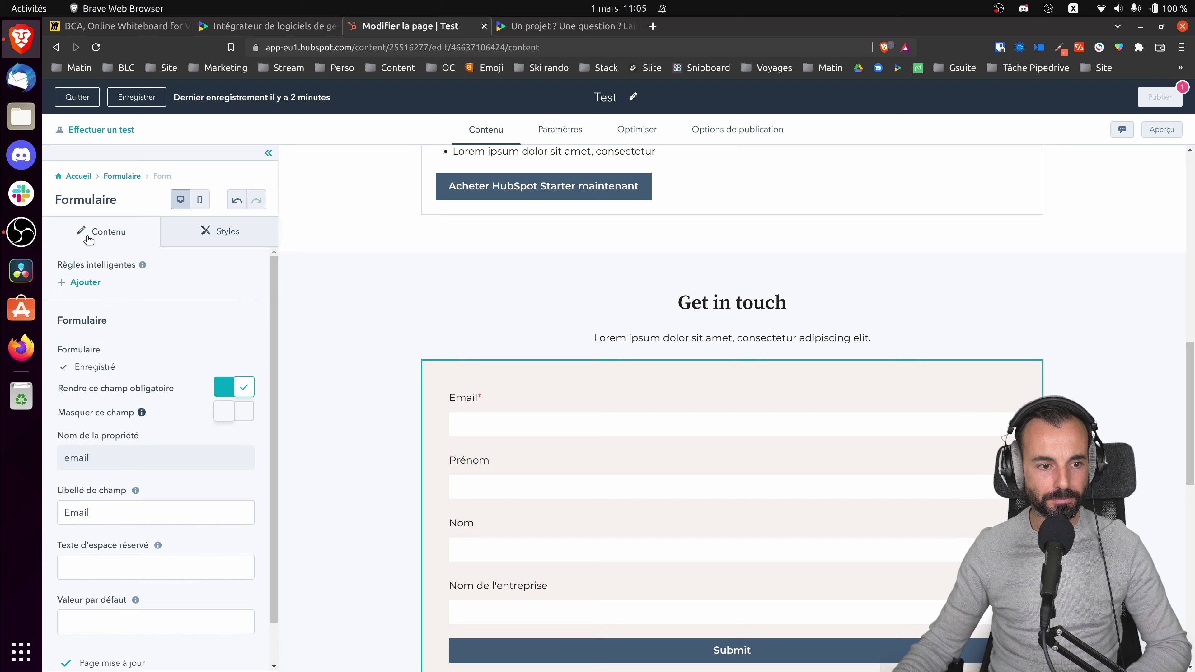
click(122, 177)
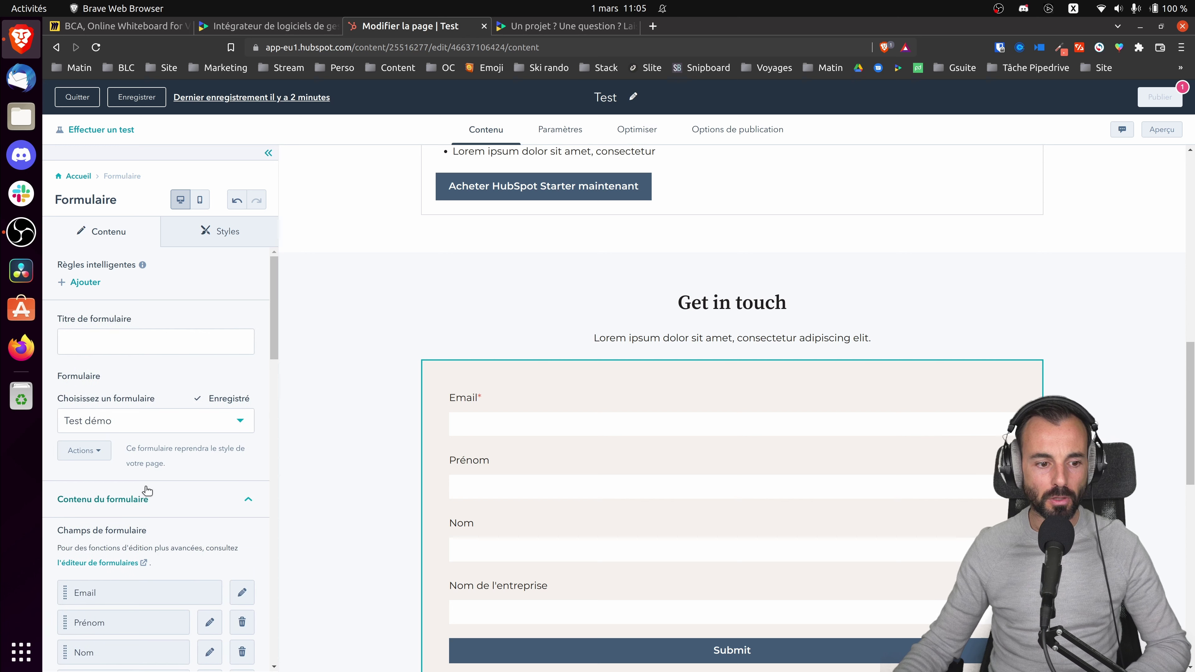
- Change the form's button text to "Envoyer"
scroll(156, 494, down, 2)
scroll(211, 521, down, 3)
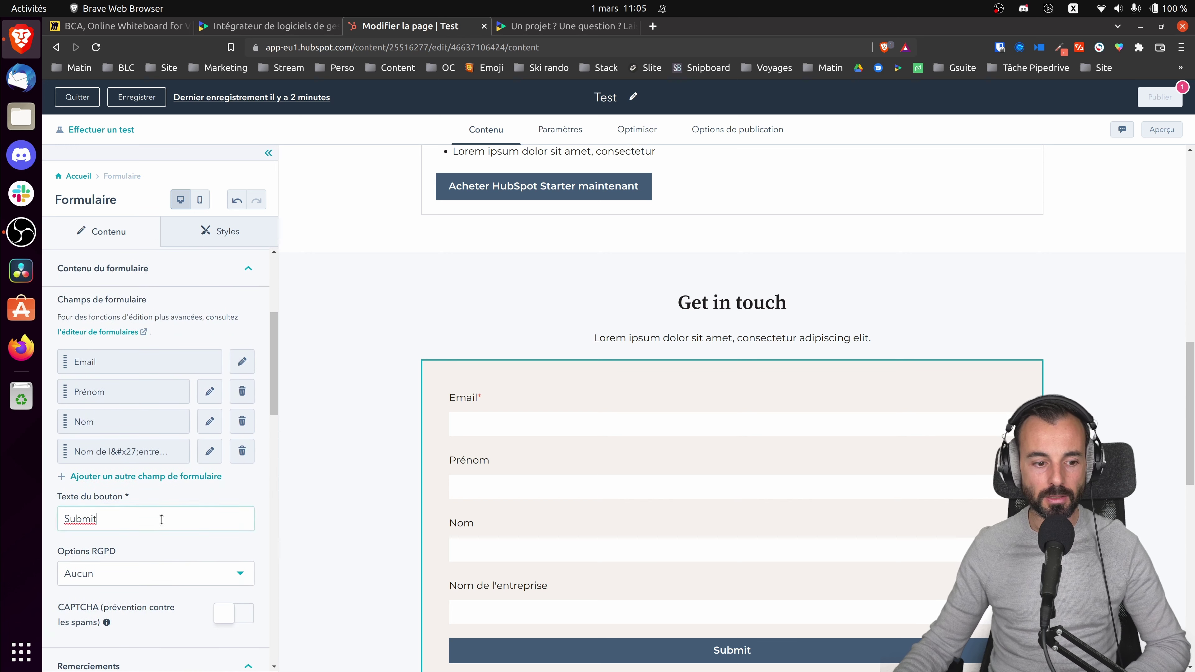
drag(162, 519, 53, 510)
text(Envoyer)
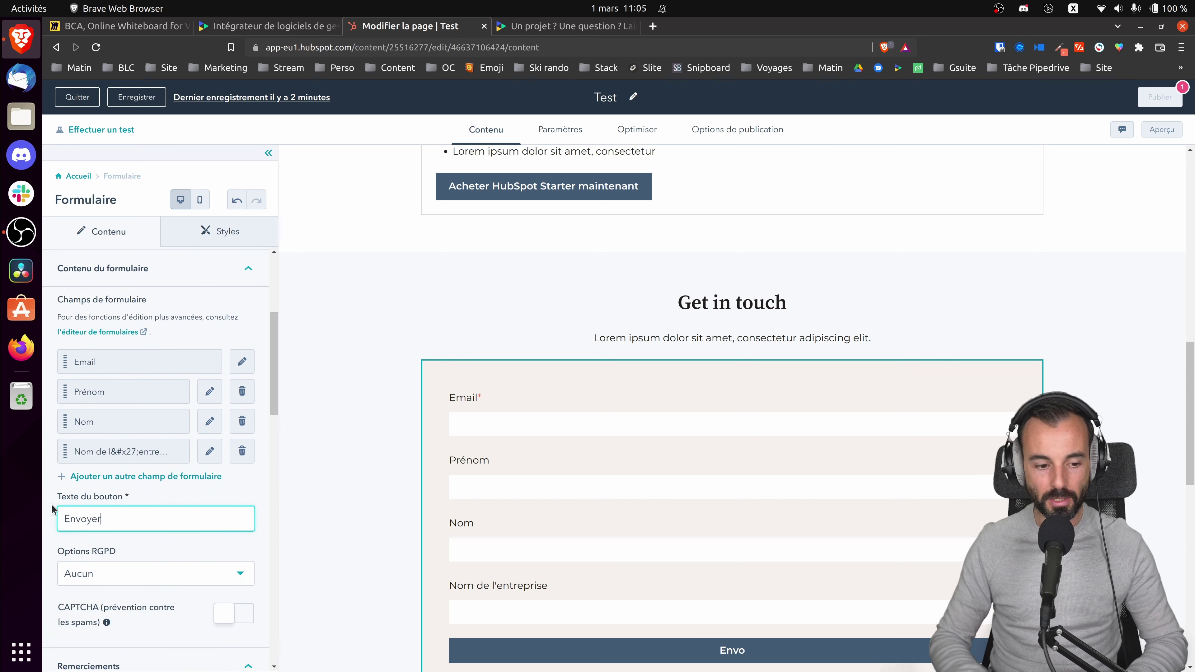
- Set the form's RGPD option to the communication consent checkbox with consent-to-process text, and enable CAPTCHA spam prevention
scroll(96, 532, down, 2)
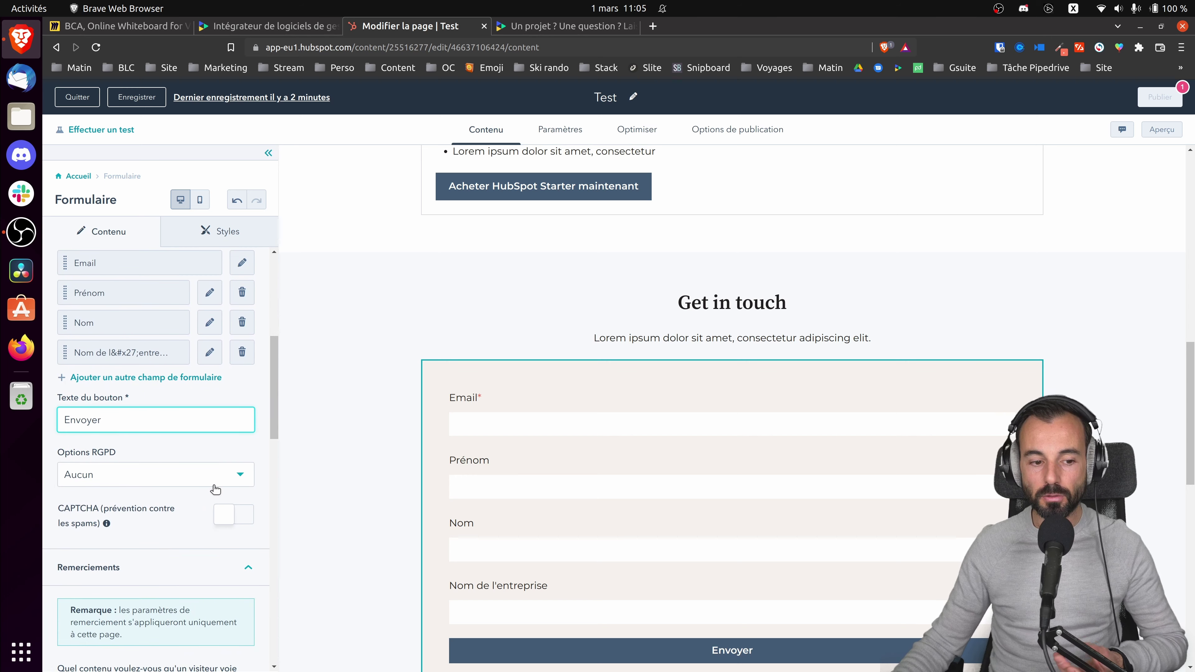
click(242, 475)
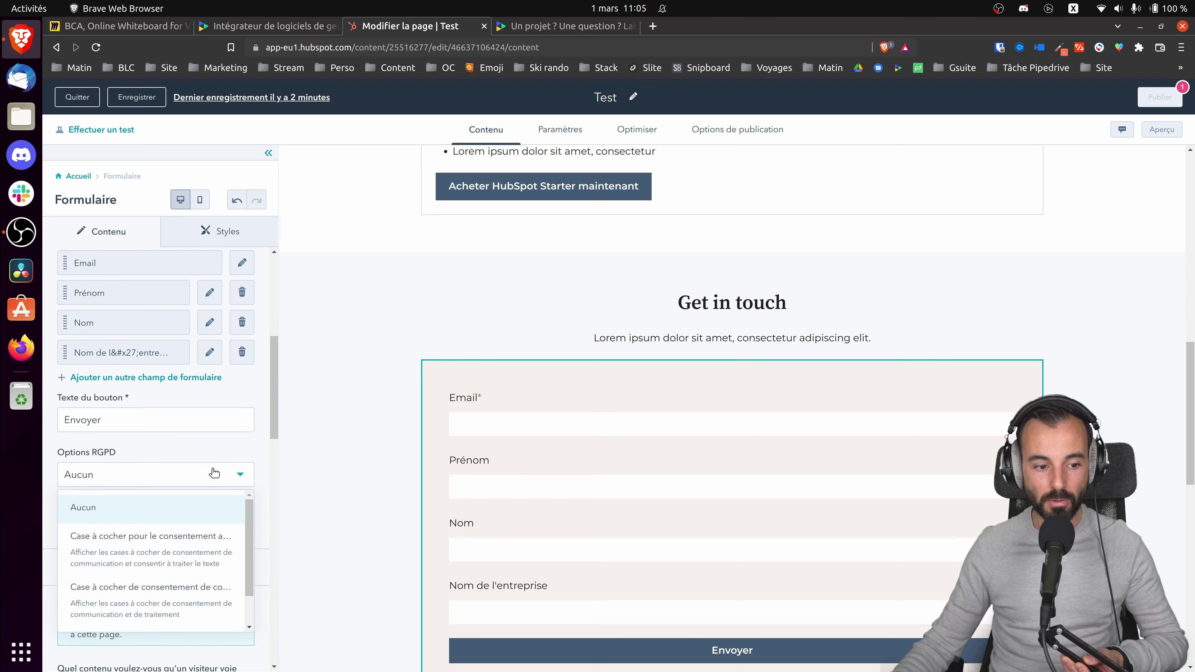
click(168, 556)
scroll(519, 597, down, 5)
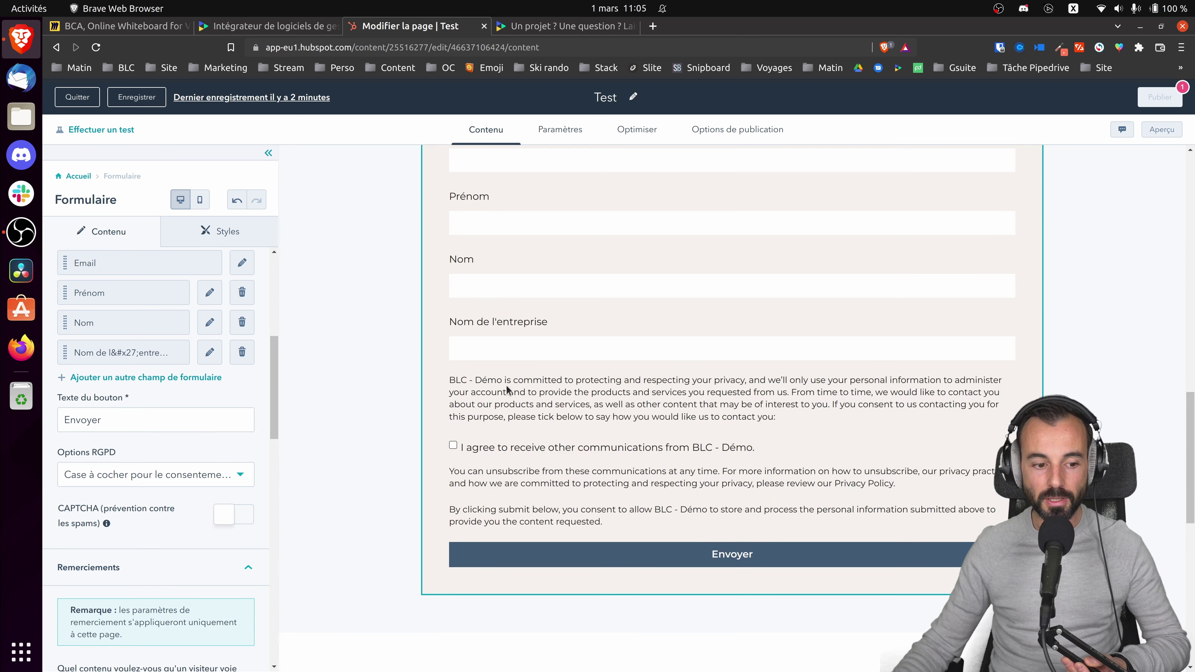
click(244, 516)
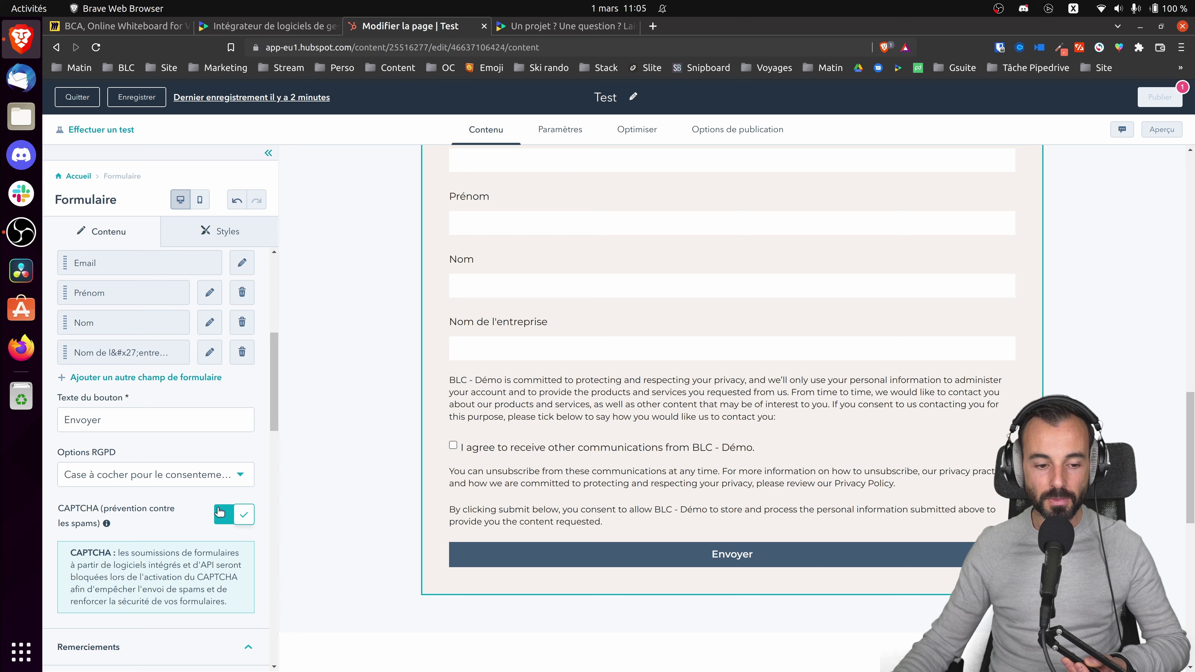
- Try the thank-you message option in the form's Remerciements settings and switch back to redirecting visitors to another page
scroll(249, 527, down, 2)
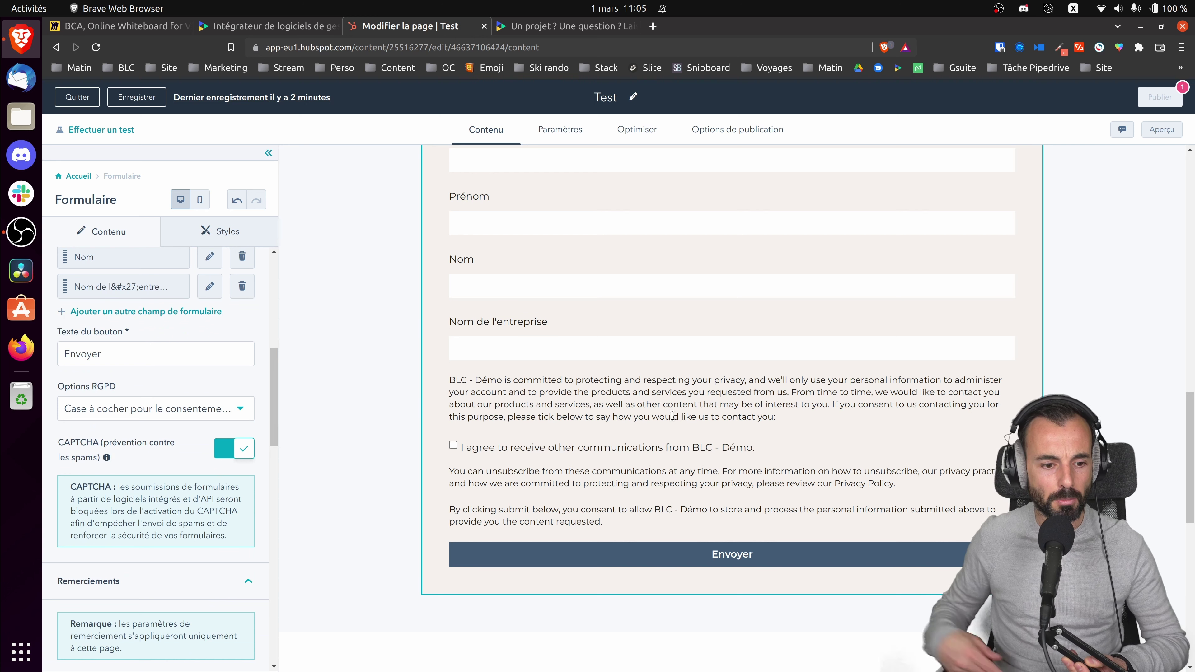
scroll(172, 515, down, 3)
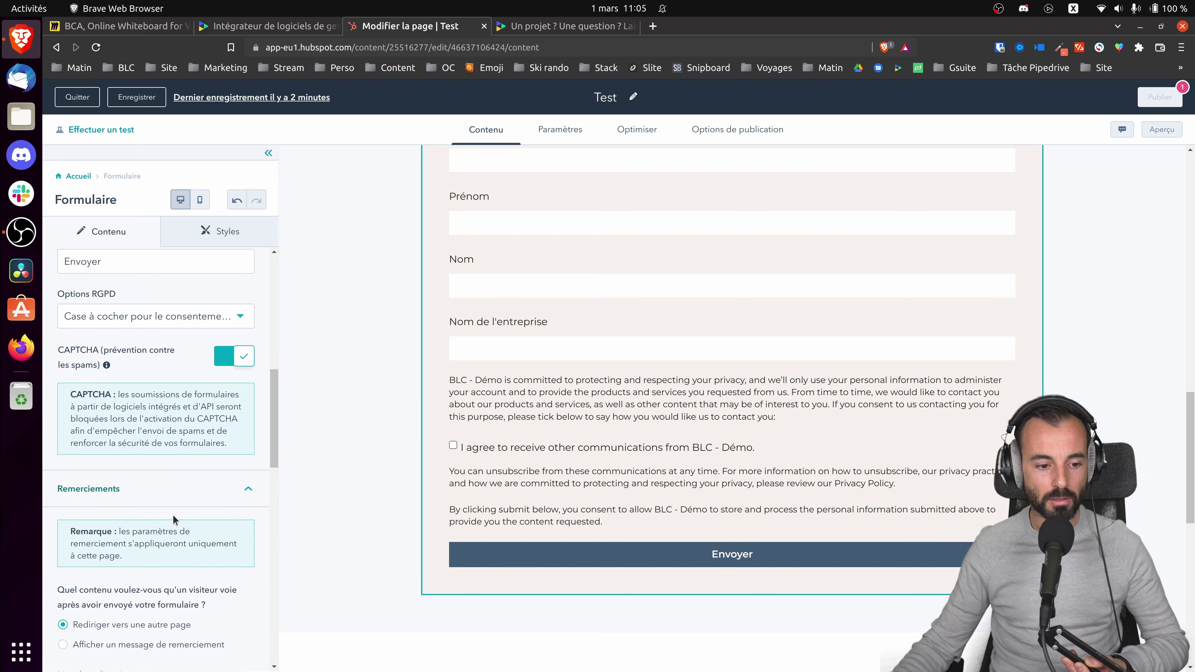
scroll(125, 559, down, 2)
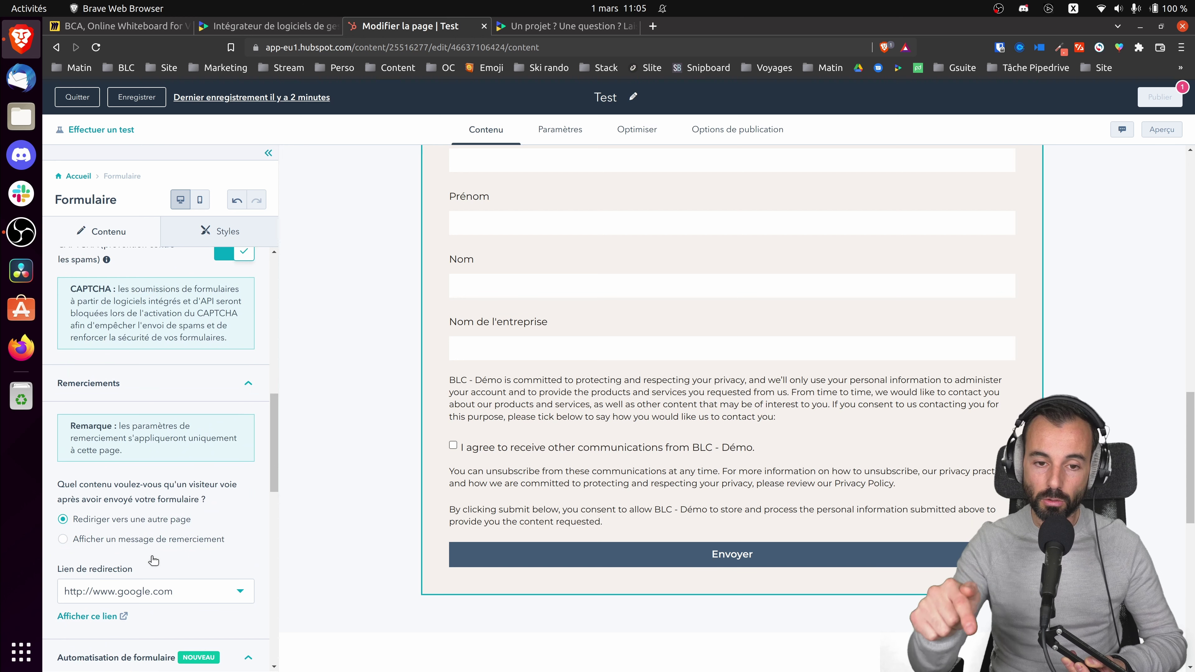
scroll(140, 584, down, 2)
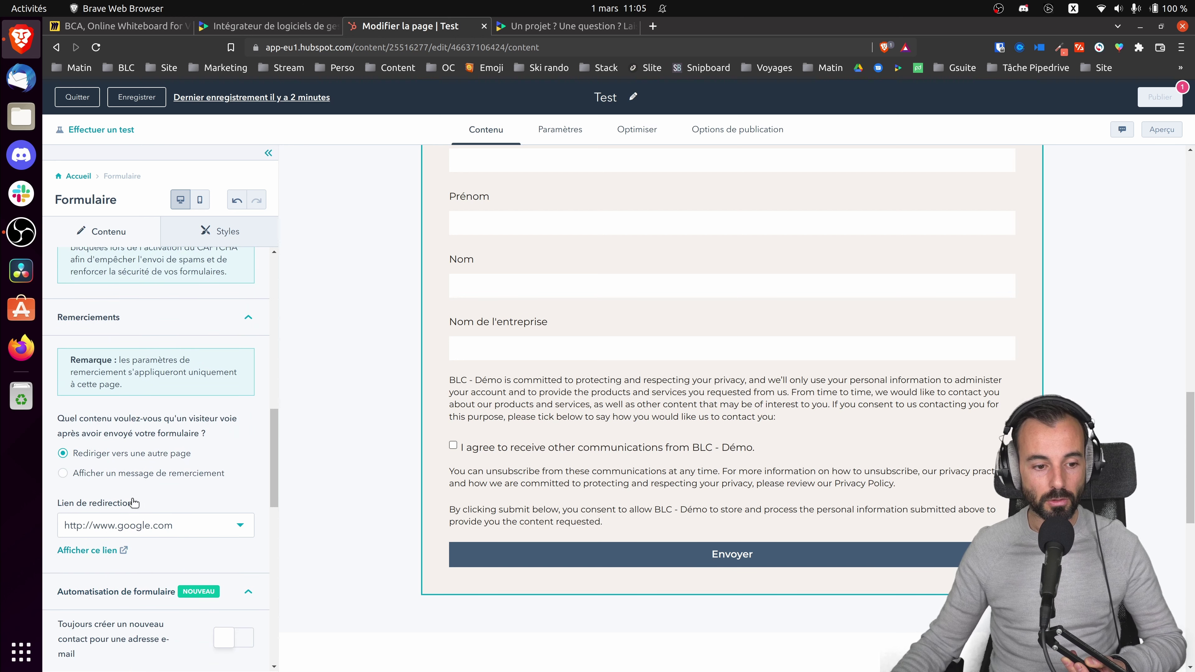
click(110, 476)
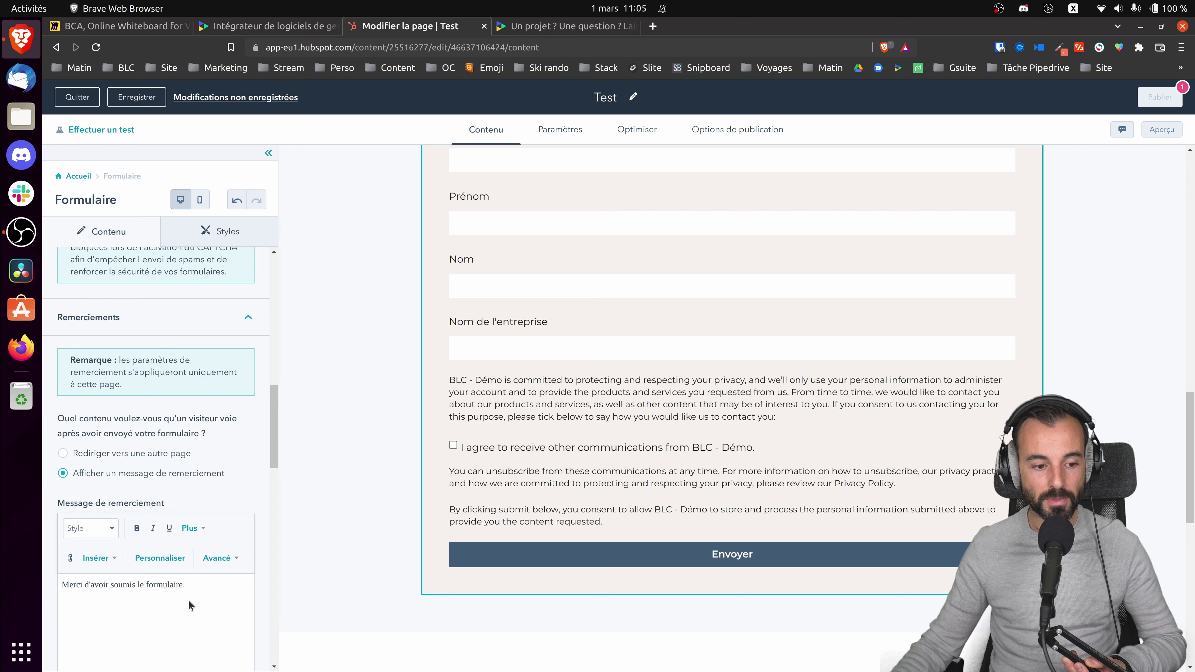
click(119, 455)
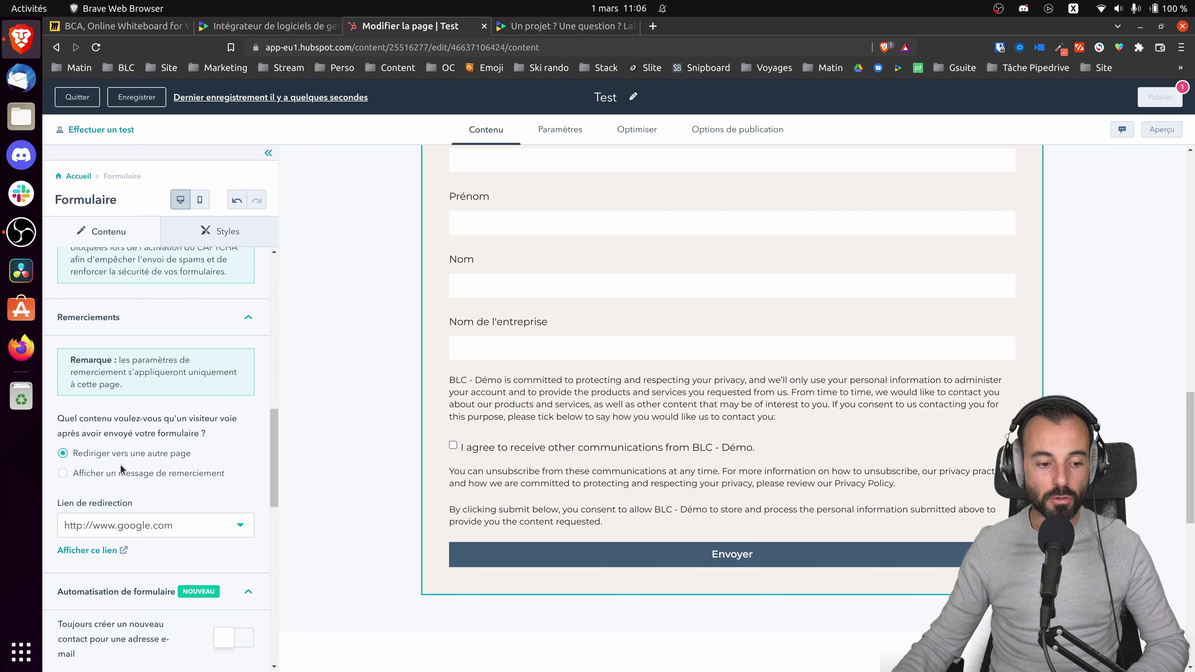
- Examine the form's automation settings and review the landing page content above the form
scroll(121, 468, down, 4)
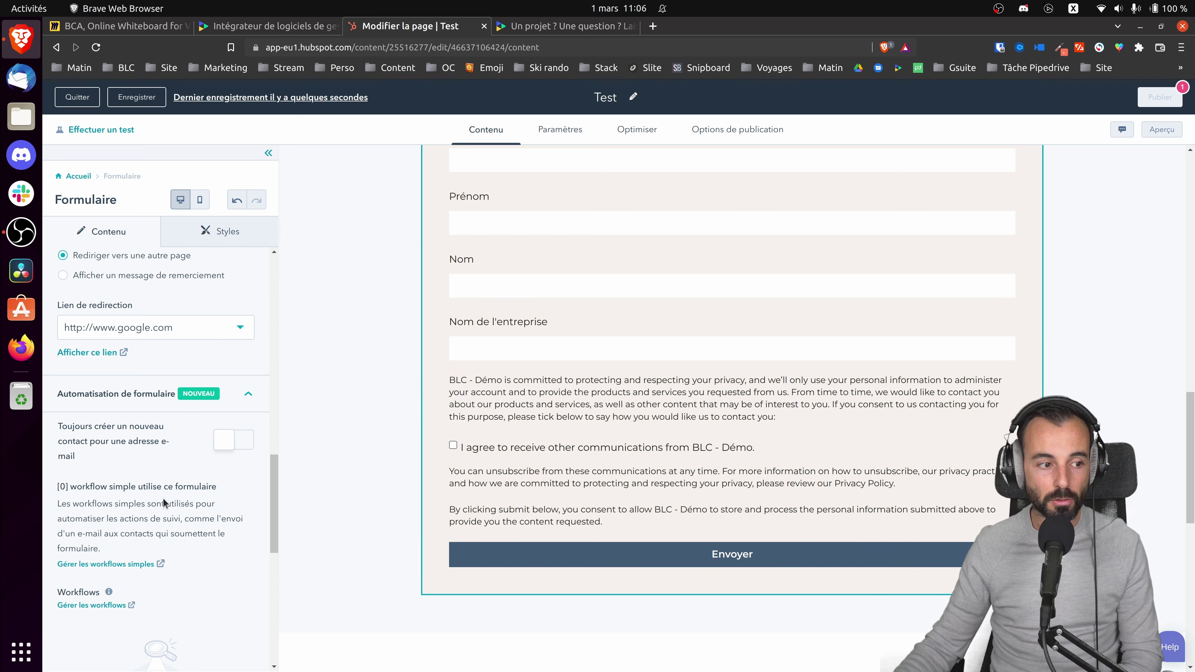
scroll(160, 495, up, 10)
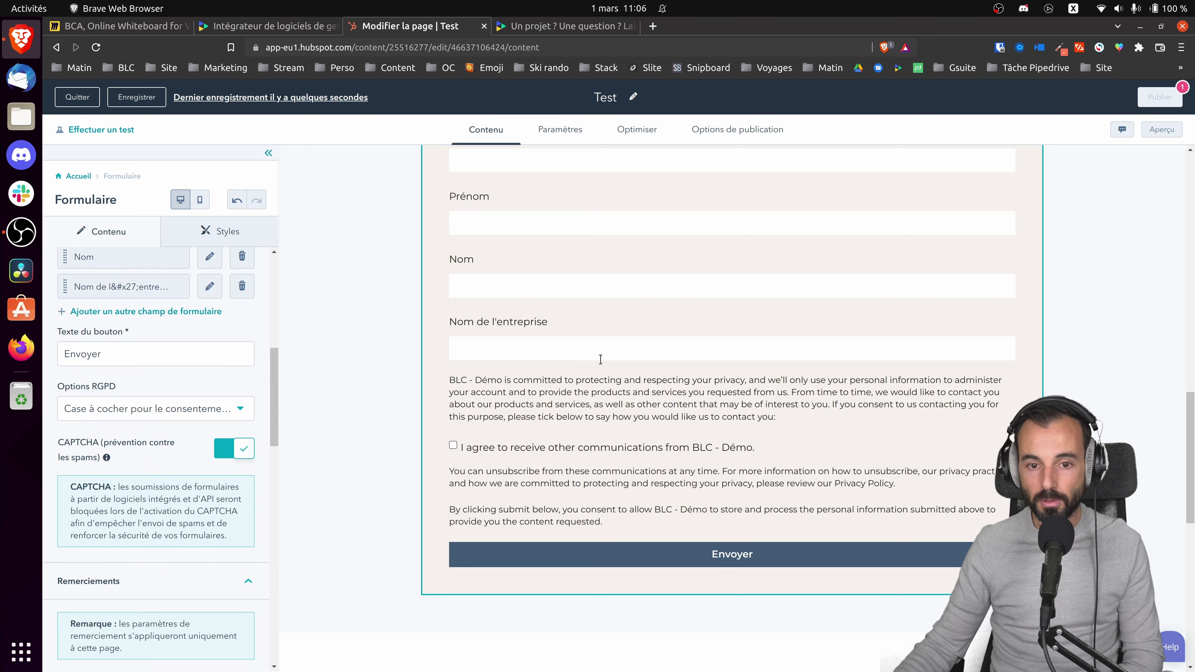
scroll(599, 360, up, 4)
scroll(598, 357, up, 6)
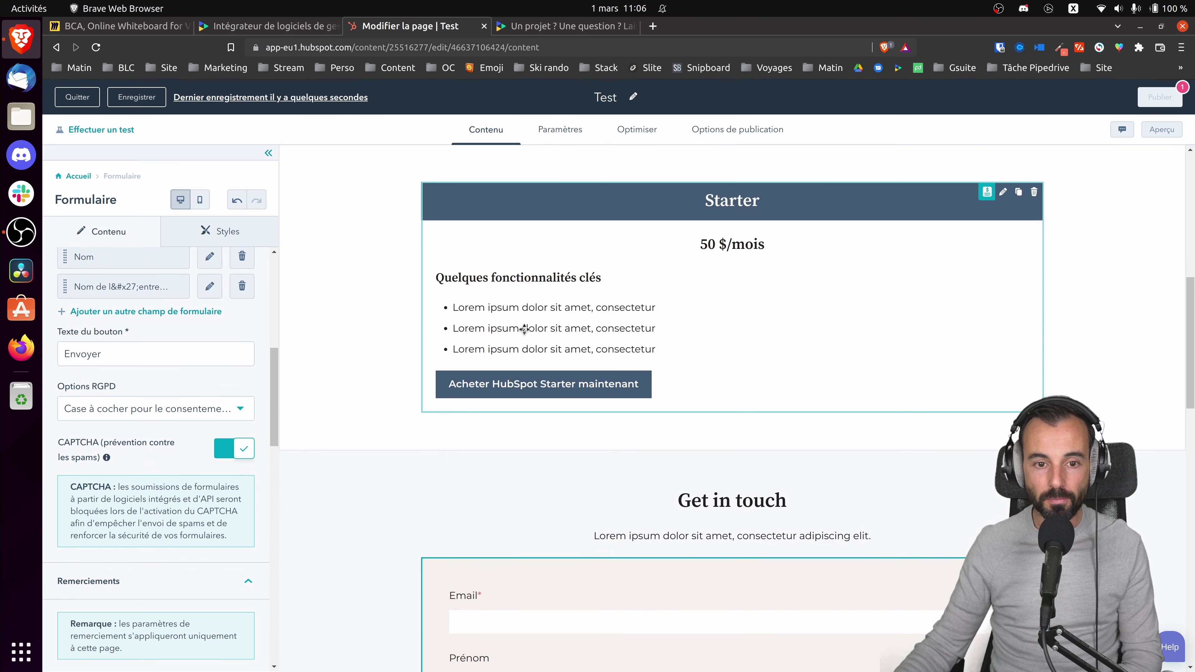
- Consult the lead-generation trio diagram in Miro and browse the blog articles on the blc website
click(134, 28)
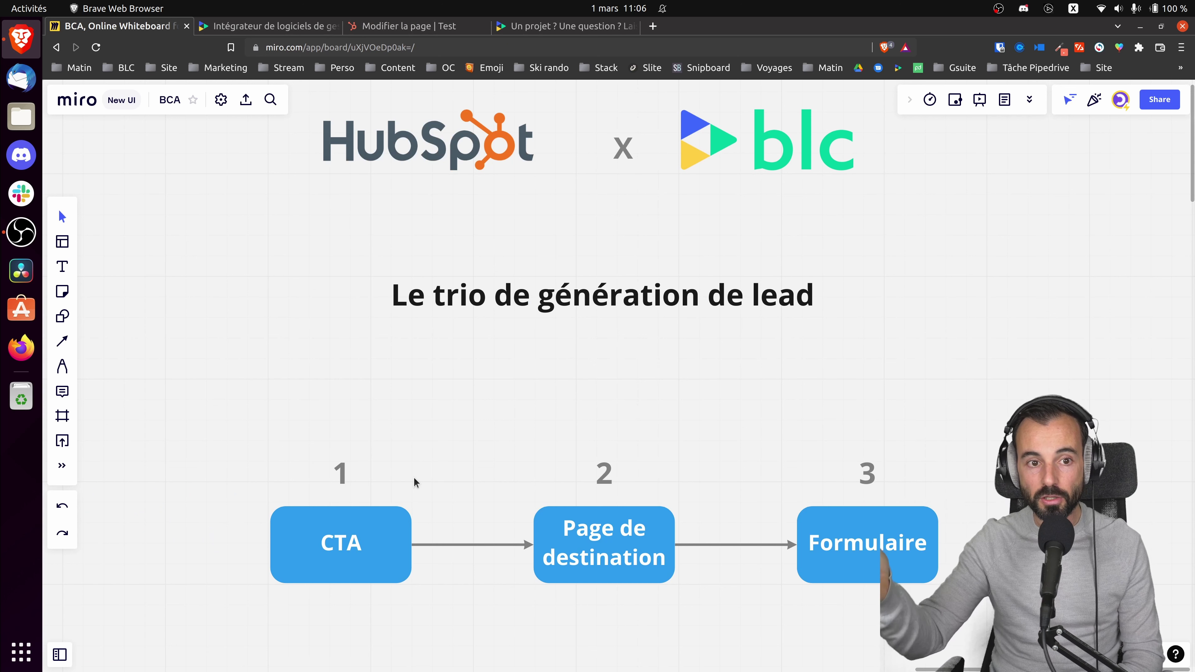
click(565, 29)
mouse_move(858, 114)
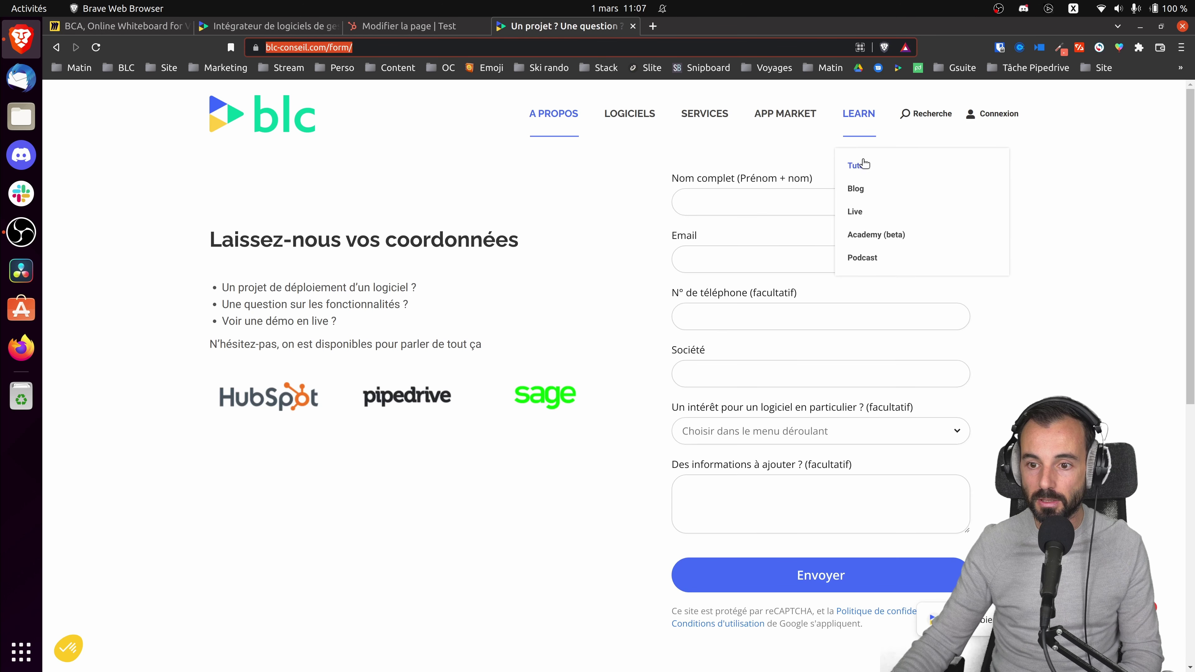
click(855, 188)
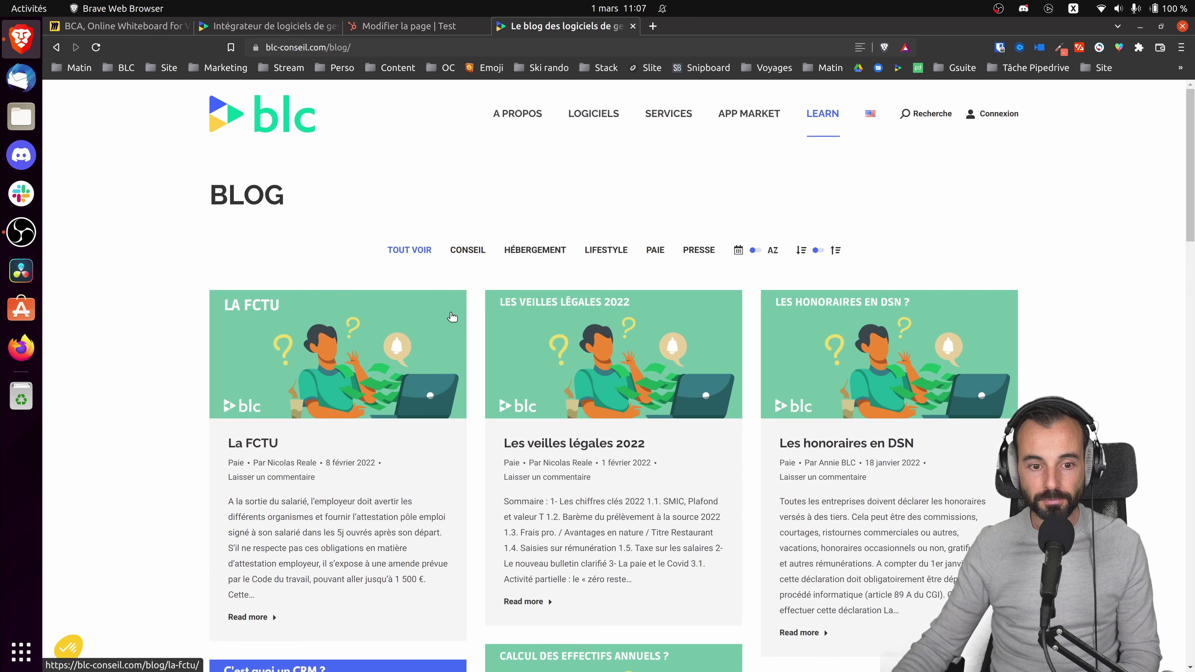
scroll(723, 443, down, 2)
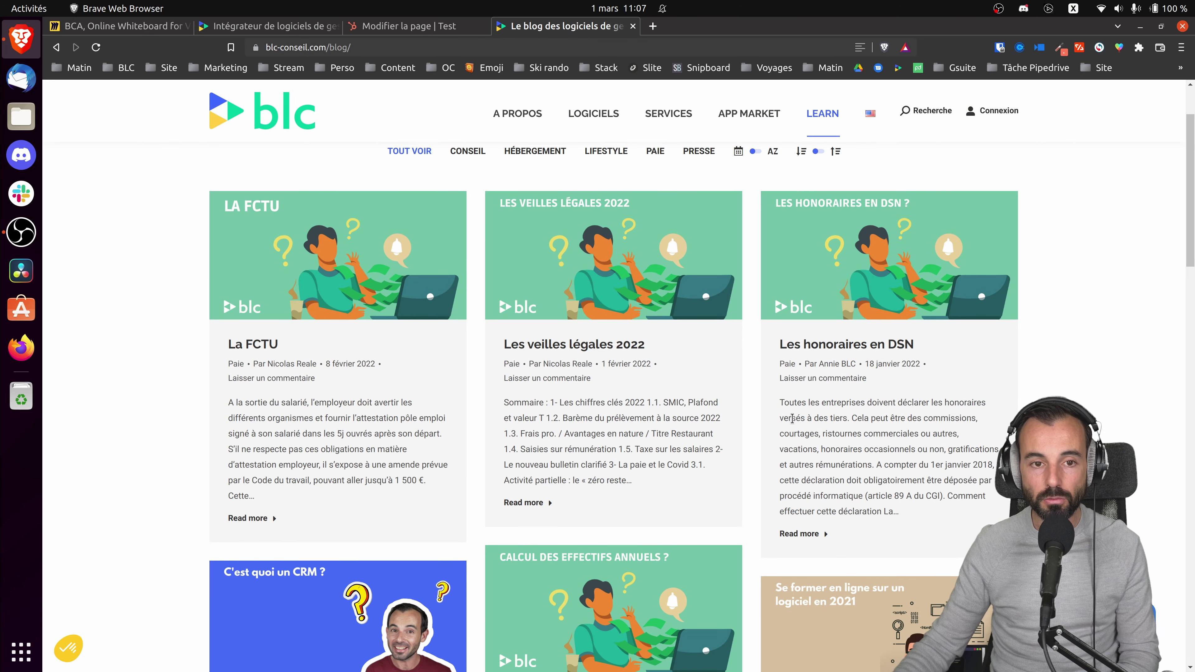
- Revisit the Miro diagram and the blc home page, and return to the top of the "Test" page in the HubSpot editor
click(376, 29)
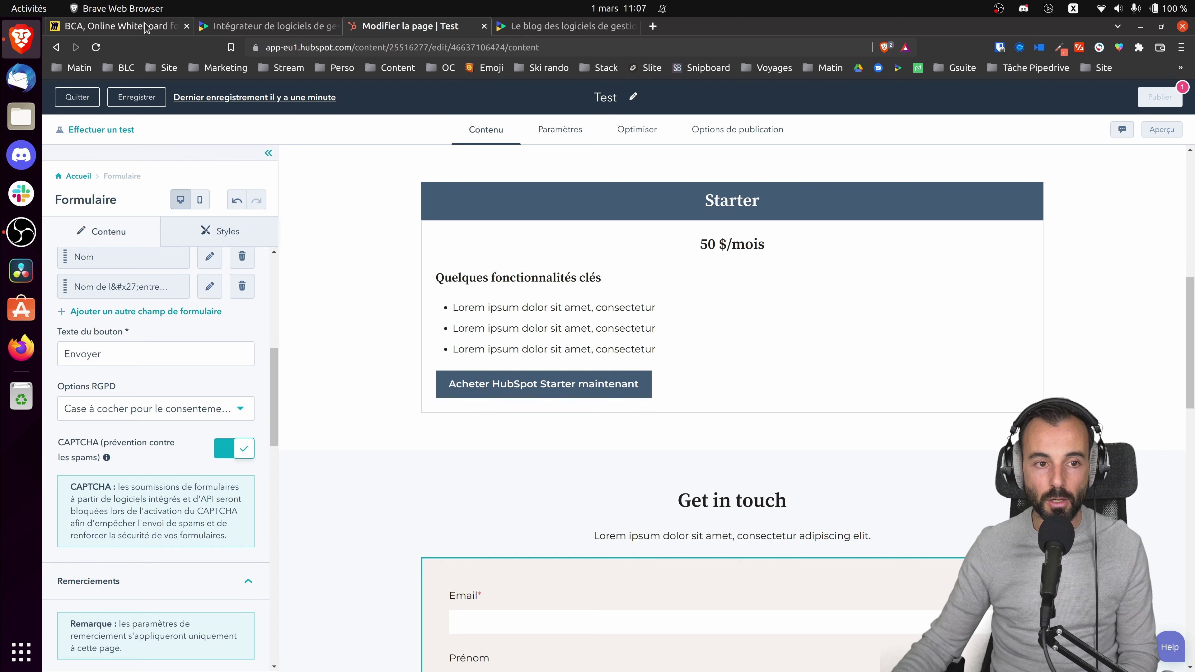
click(123, 26)
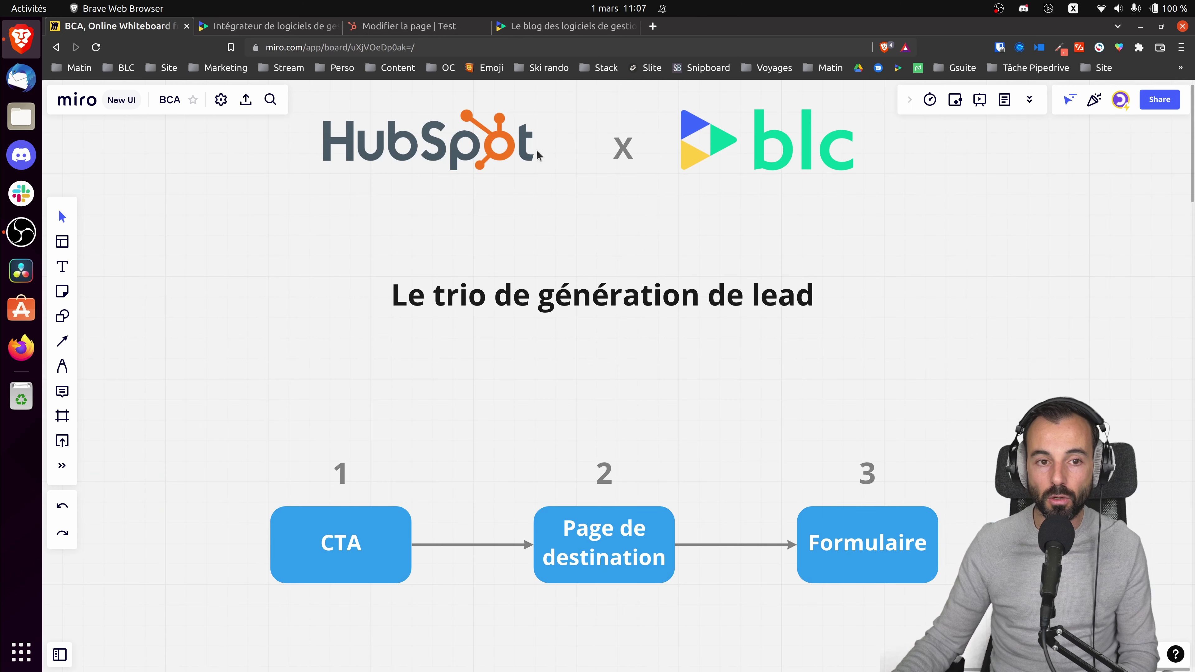
click(282, 27)
click(451, 26)
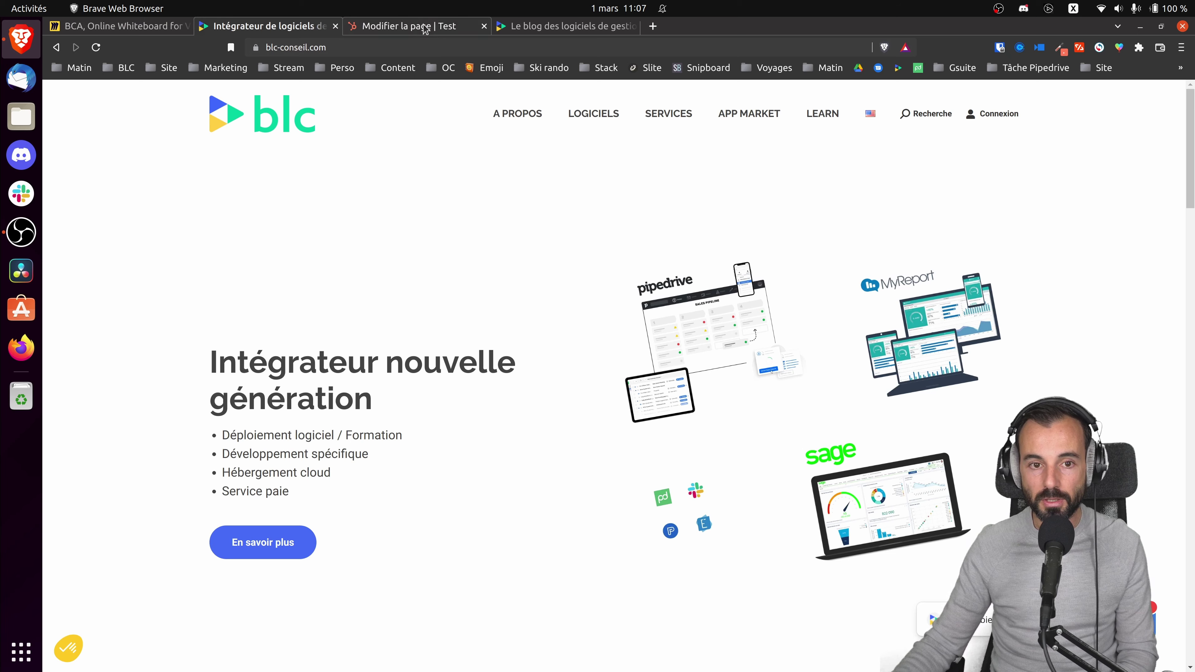
scroll(685, 345, up, 5)
scroll(685, 345, up, 3)
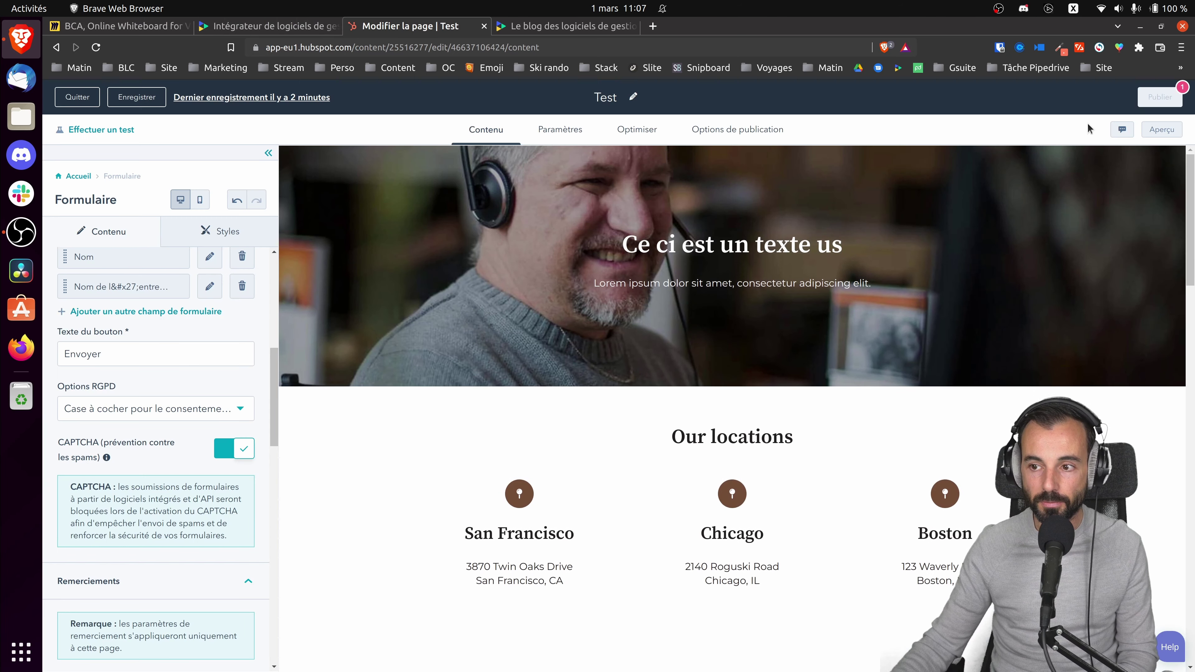
- Open the preview of the "Test" landing page and look through it to the "Get in touch" form
click(1162, 129)
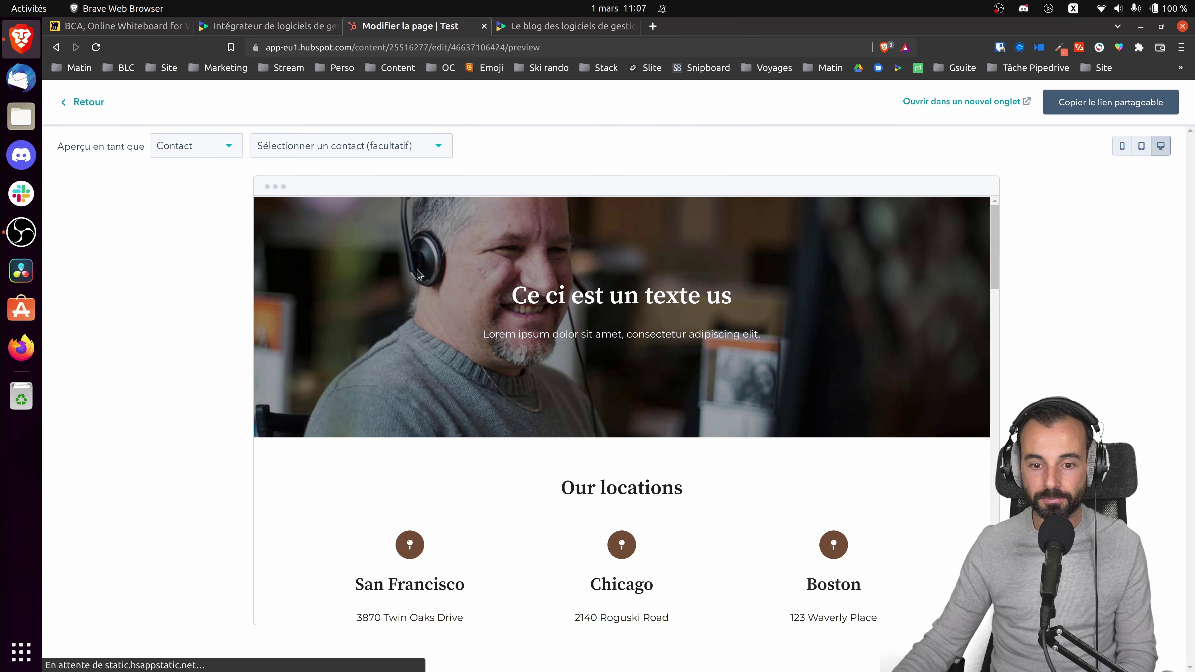
scroll(455, 374, down, 8)
scroll(455, 374, down, 5)
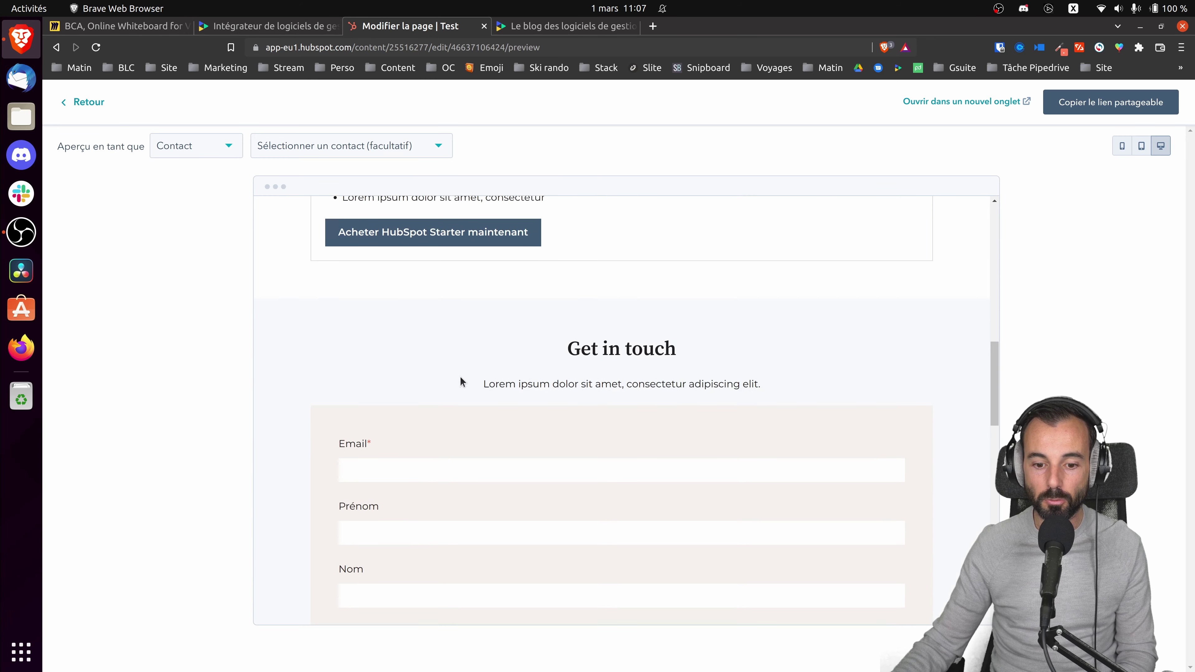
scroll(497, 395, up, 2)
- Recheck the trio diagram in Miro and examine the previewed form's fields, consent text, reCAPTCHA and "Envoyer" button in HubSpot
click(142, 26)
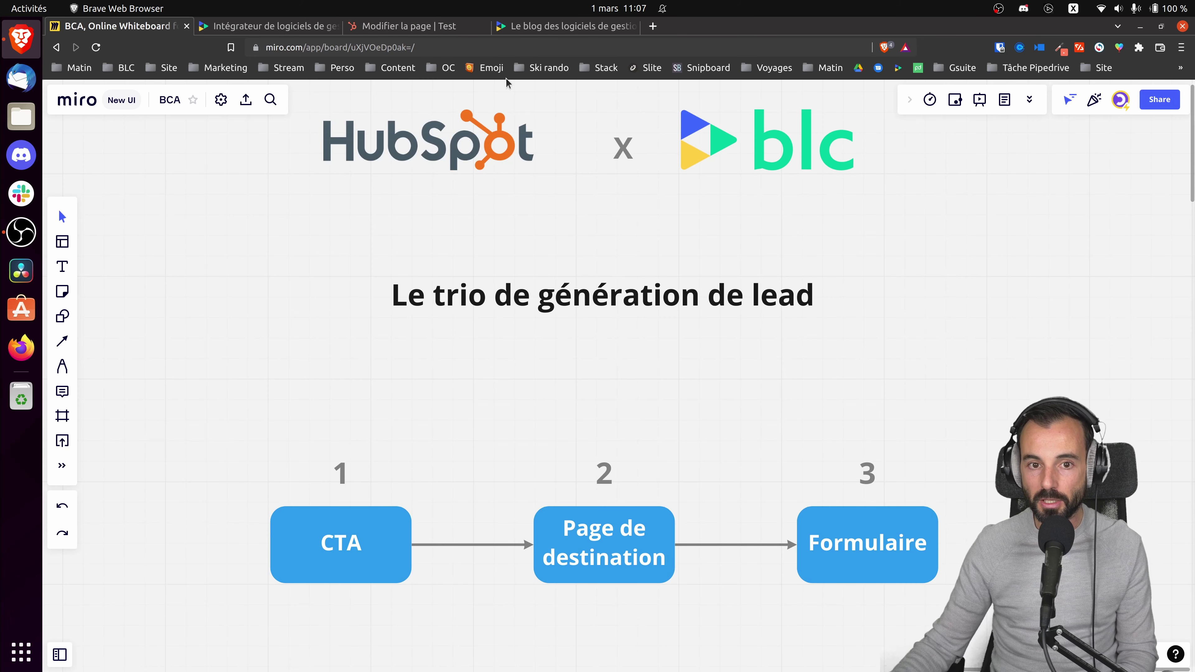
click(405, 26)
scroll(546, 357, down, 4)
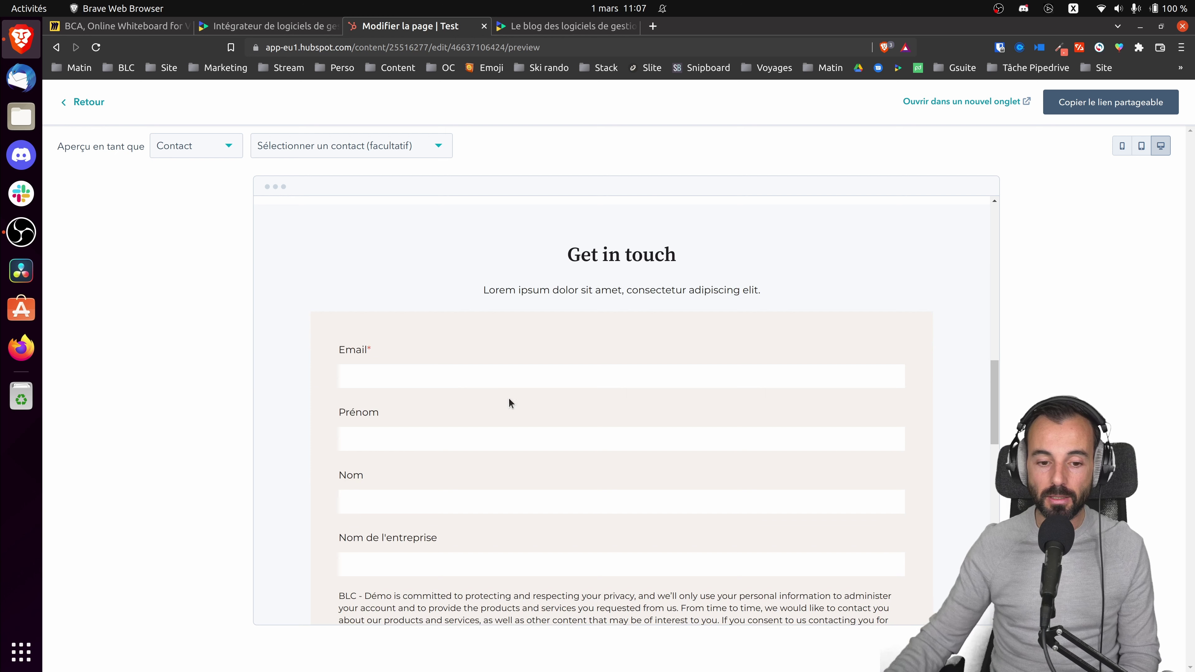
scroll(509, 401, down, 2)
scroll(640, 561, down, 2)
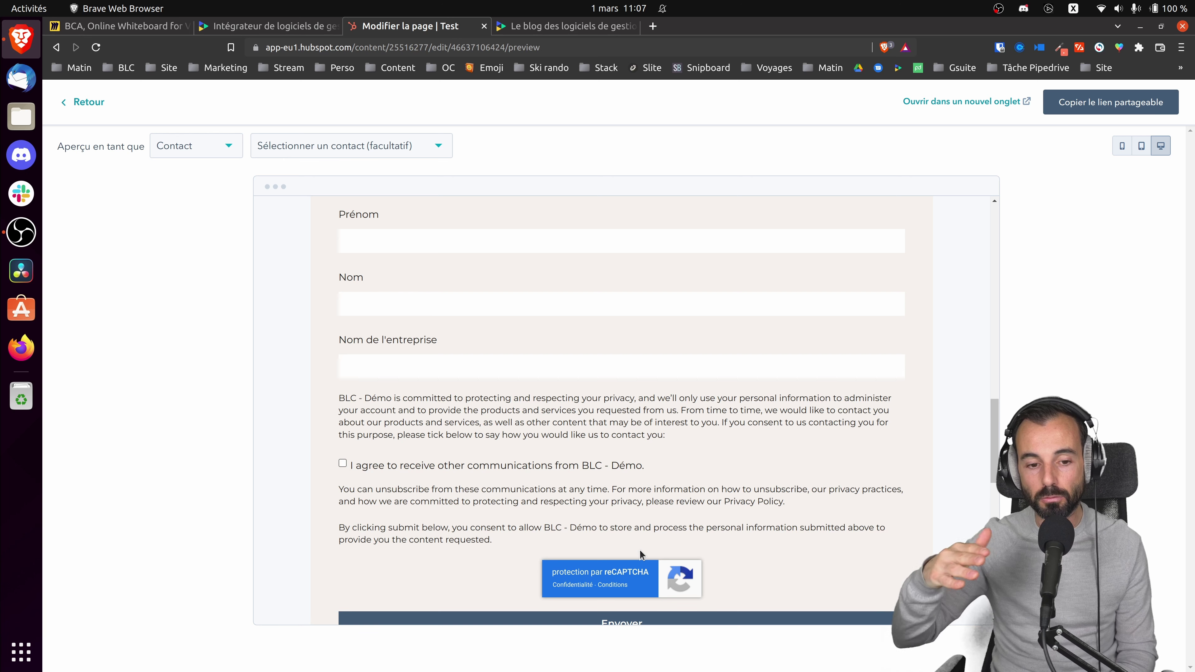
scroll(640, 555, down, 2)
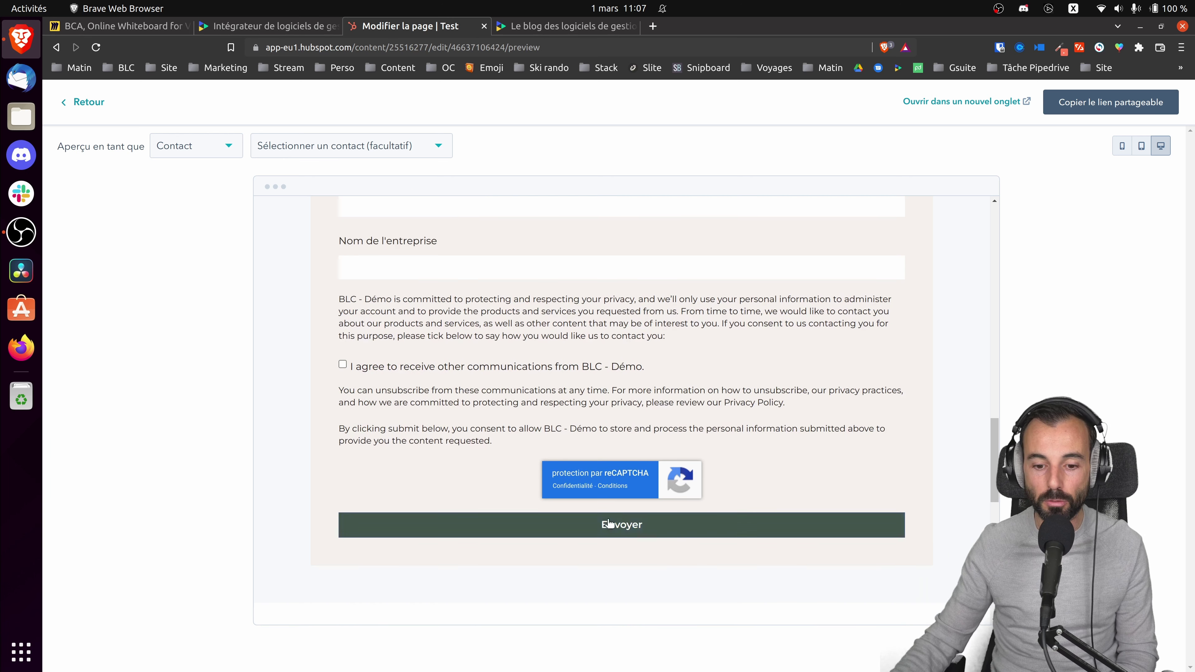